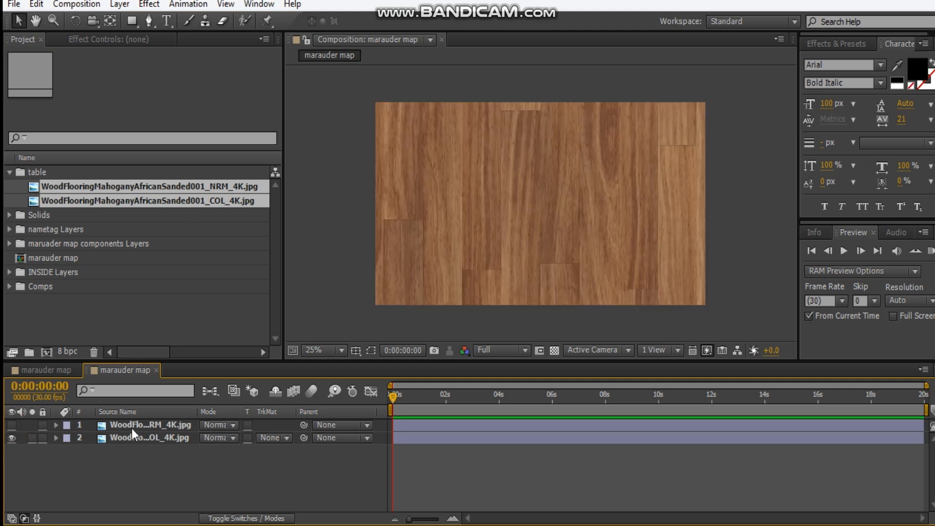
Rotate the WoodFlooringMahoganyAfricanSanded001_COL_4K.jpg layer by 90°.
{"action": "left_click", "coordinate": [103, 40]}
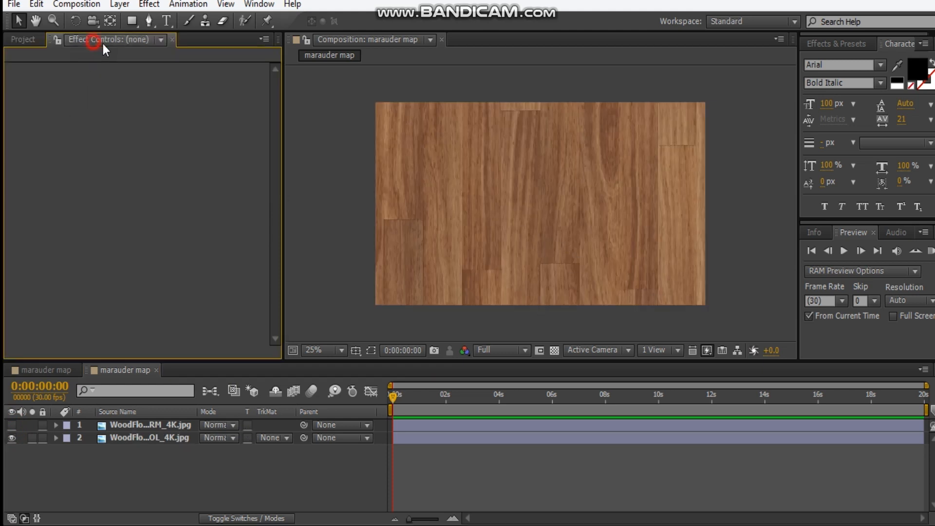
{"action": "left_click", "coordinate": [123, 438]}
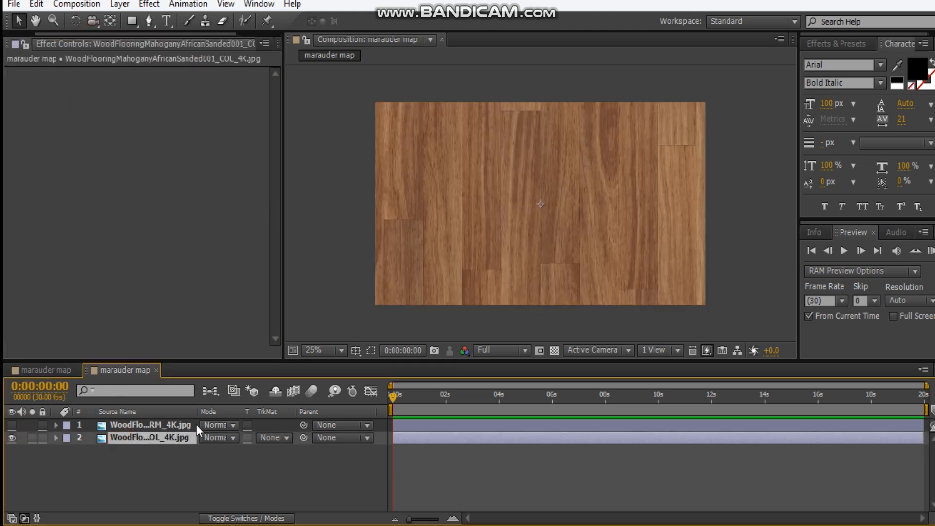
{"action": "key", "text": "r"}
{"action": "left_click", "coordinate": [223, 450]}
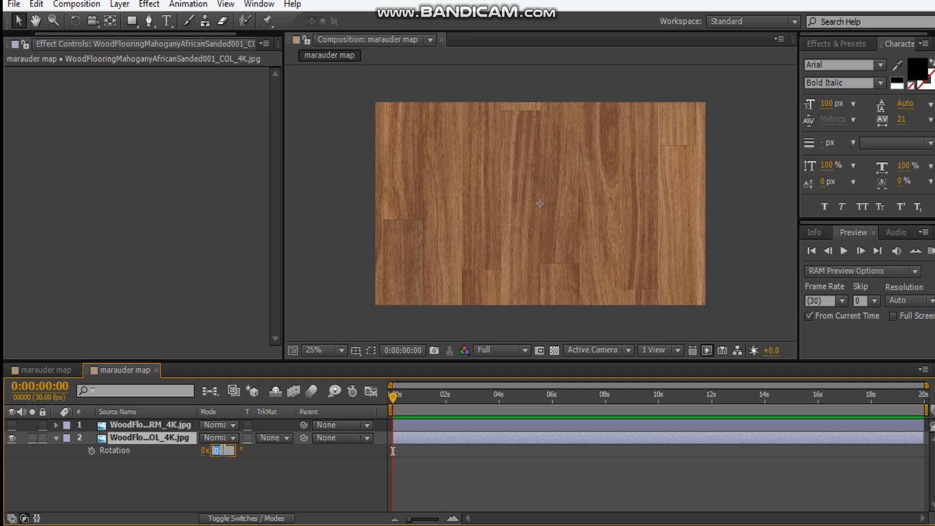
{"action": "type", "text": "90"}
{"action": "key", "text": "Return"}
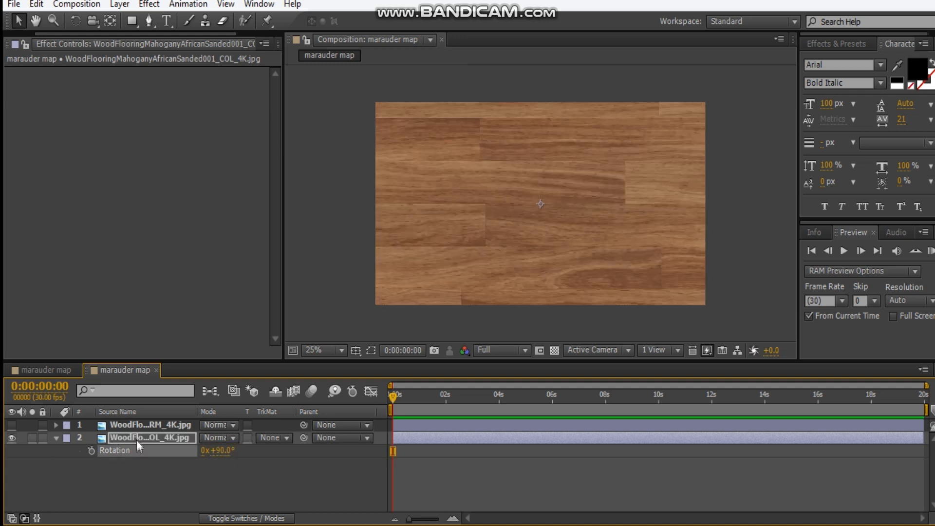
Scale the COL wood texture layer down to 49% so that it still fills the frame.
{"action": "left_click", "coordinate": [137, 441]}
{"action": "key", "text": "s"}
{"action": "left_click", "coordinate": [221, 451]}
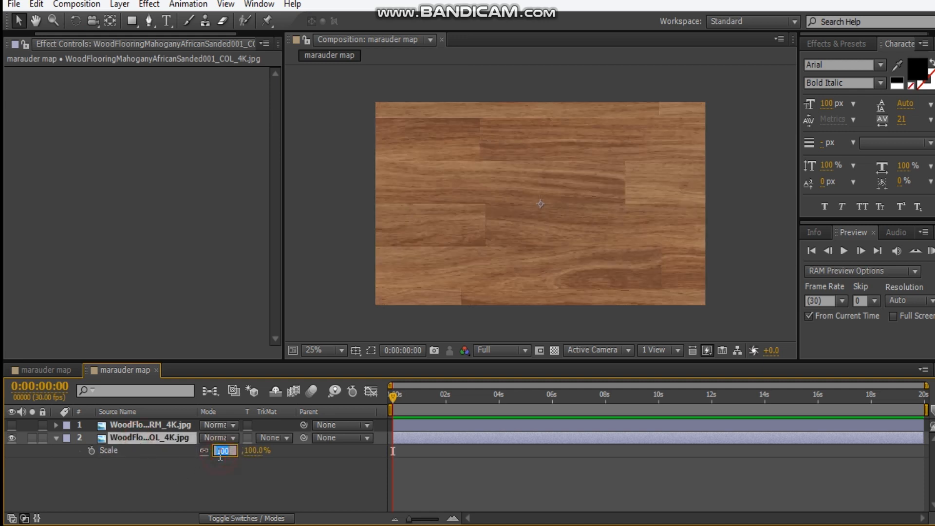
{"action": "type", "text": "60"}
{"action": "key", "text": "Return"}
{"action": "left_click_drag", "start_coordinate": [236, 452], "coordinate": [229, 452]}
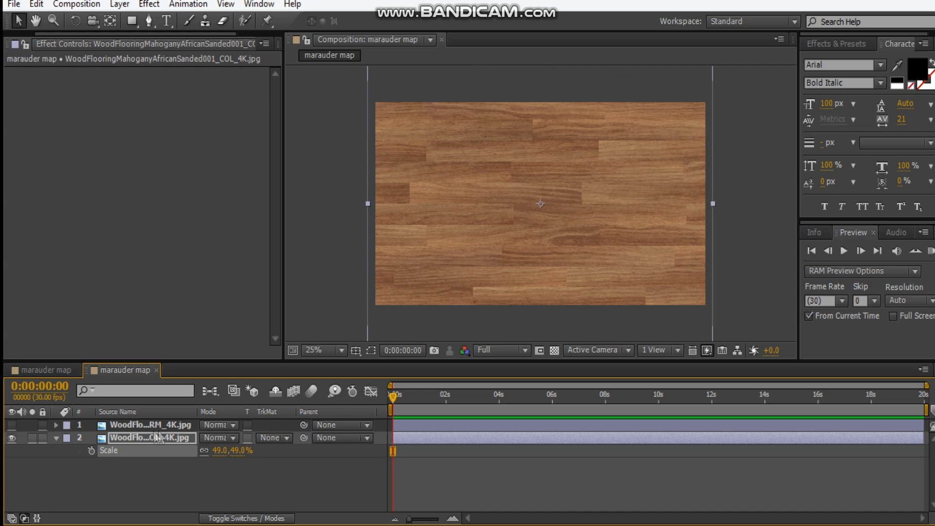
Apply a Displacement Map effect to the COL wood layer, using the NRM layer as map and 100 for maximum horizontal and vertical displacement.
{"action": "right_click", "coordinate": [77, 195]}
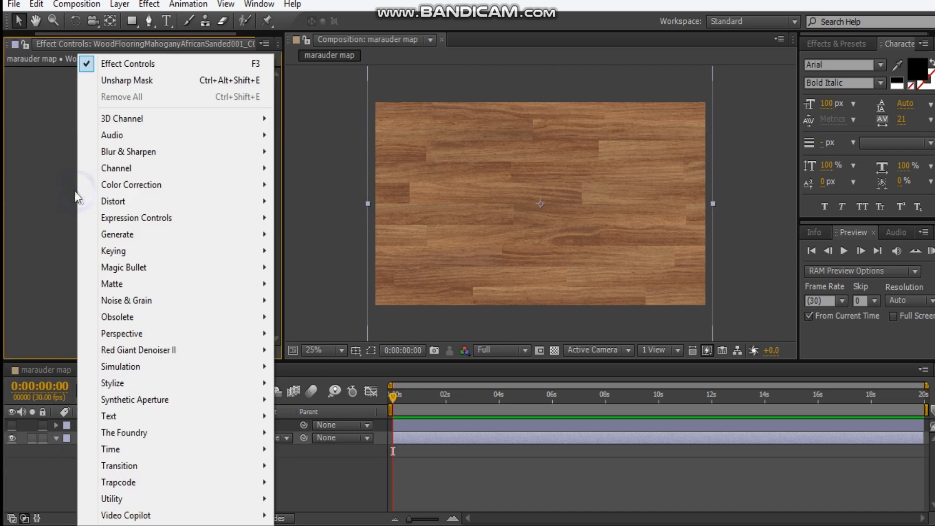
{"action": "mouse_move", "coordinate": [124, 201]}
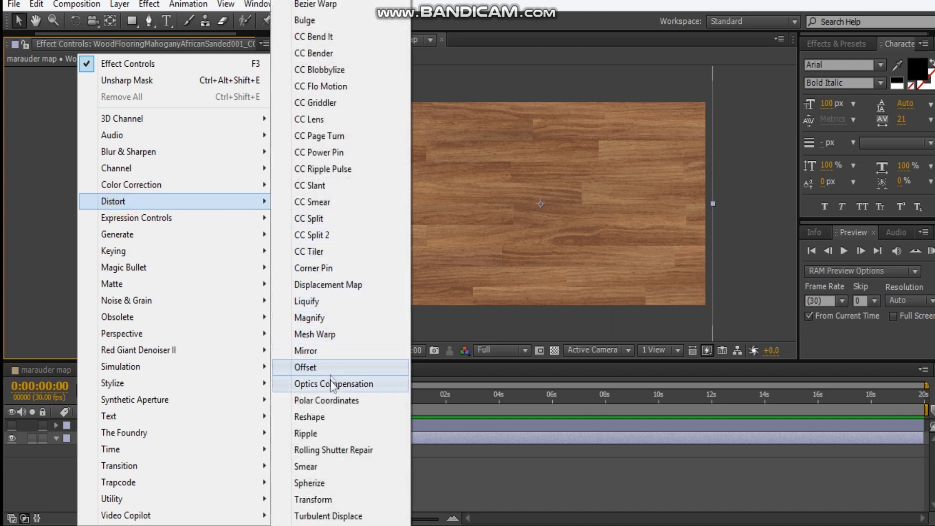
{"action": "left_click", "coordinate": [324, 285]}
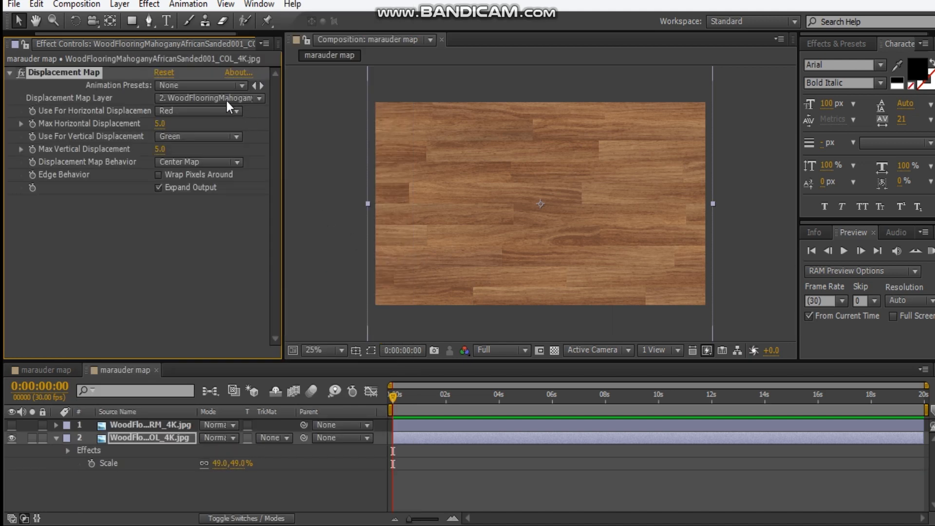
{"action": "left_click", "coordinate": [228, 98]}
{"action": "left_click", "coordinate": [299, 138]}
{"action": "left_click", "coordinate": [161, 125]}
{"action": "key", "text": "Tab"}
{"action": "type", "text": "100"}
{"action": "key", "text": "Return"}
Toggle the Displacement Map effect off and on to compare the wood surface with and without it.
{"action": "key", "text": "period"}
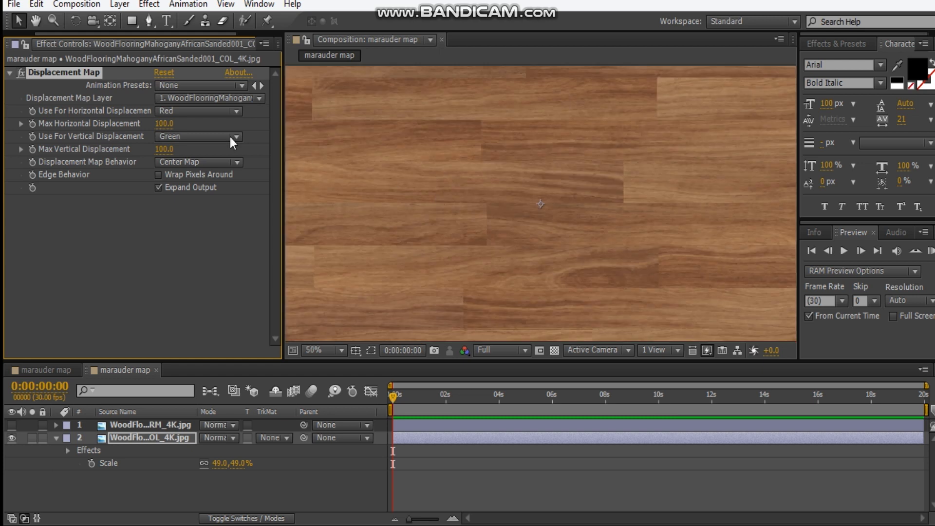
{"action": "left_click", "coordinate": [19, 73]}
{"action": "left_click", "coordinate": [19, 73]}
{"action": "left_click", "coordinate": [21, 74]}
{"action": "left_click", "coordinate": [20, 72]}
{"action": "left_click", "coordinate": [19, 72]}
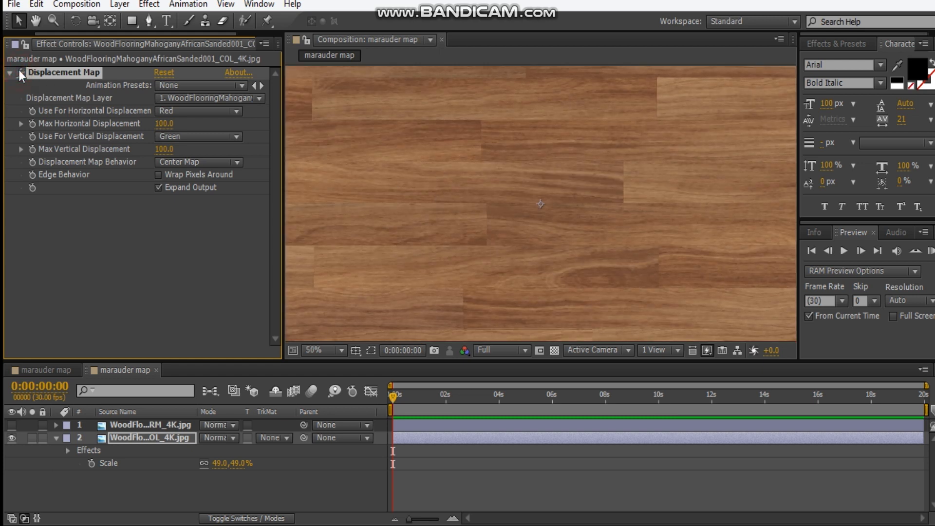
Move the COL wood layer above the NRM layer and add writing, paper and maruder map together.PSD on top of the composition.
{"action": "left_click", "coordinate": [63, 497]}
{"action": "left_click_drag", "start_coordinate": [90, 437], "coordinate": [209, 418]}
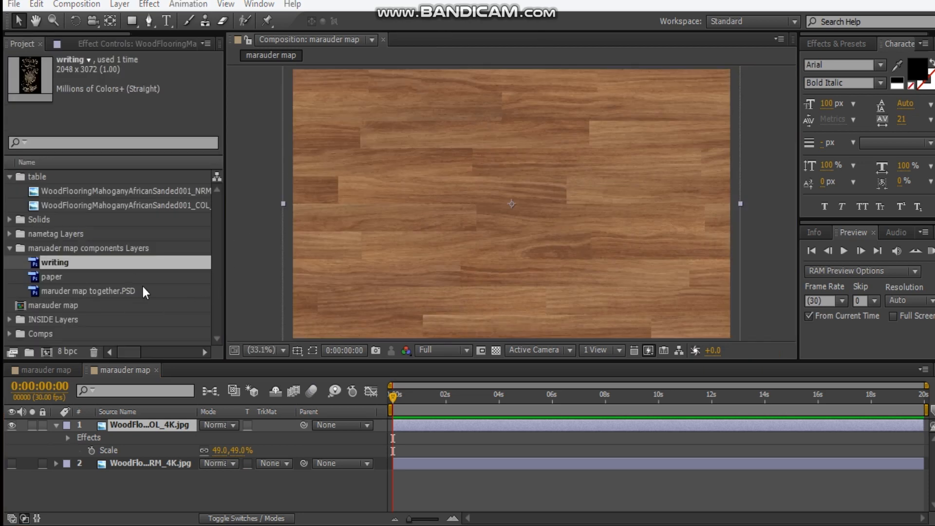
{"action": "left_click", "coordinate": [60, 276], "text": "shift"}
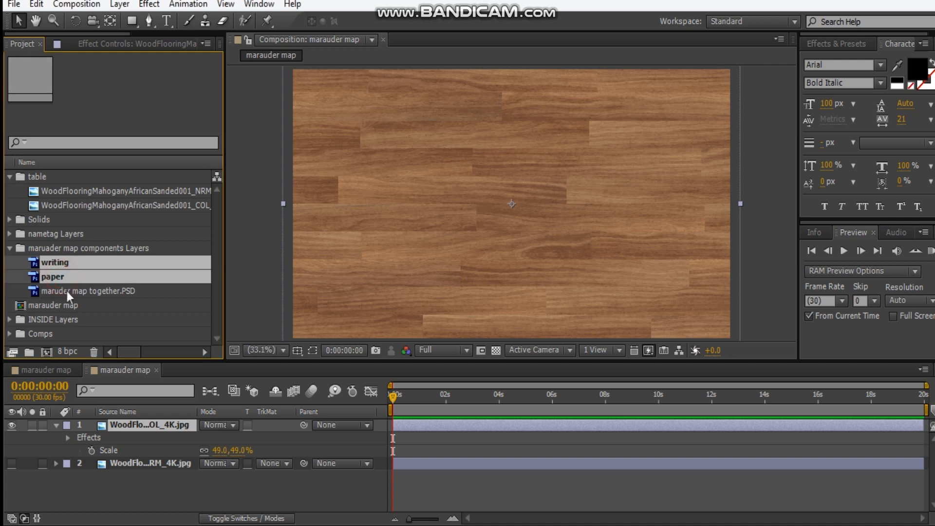
{"action": "left_click", "coordinate": [66, 290], "text": "shift"}
{"action": "left_click_drag", "start_coordinate": [41, 291], "coordinate": [132, 428]}
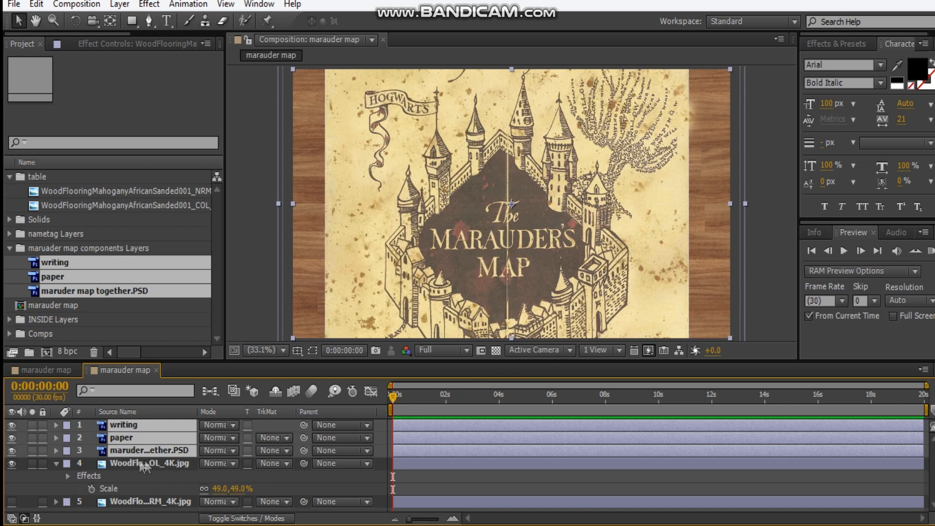
{"action": "left_click", "coordinate": [756, 267]}
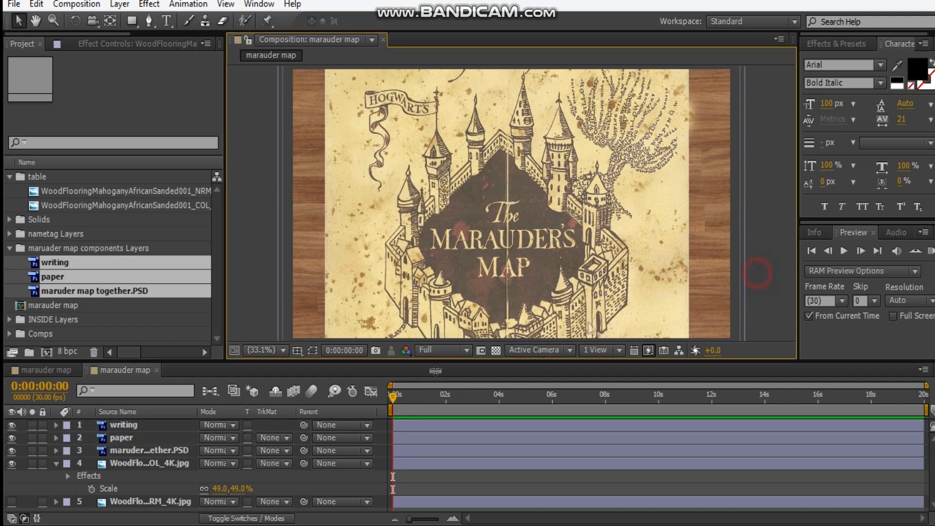
Scale the writing and paper layers together to 34%.
{"action": "left_click", "coordinate": [155, 428]}
{"action": "left_click", "coordinate": [151, 439], "text": "shift"}
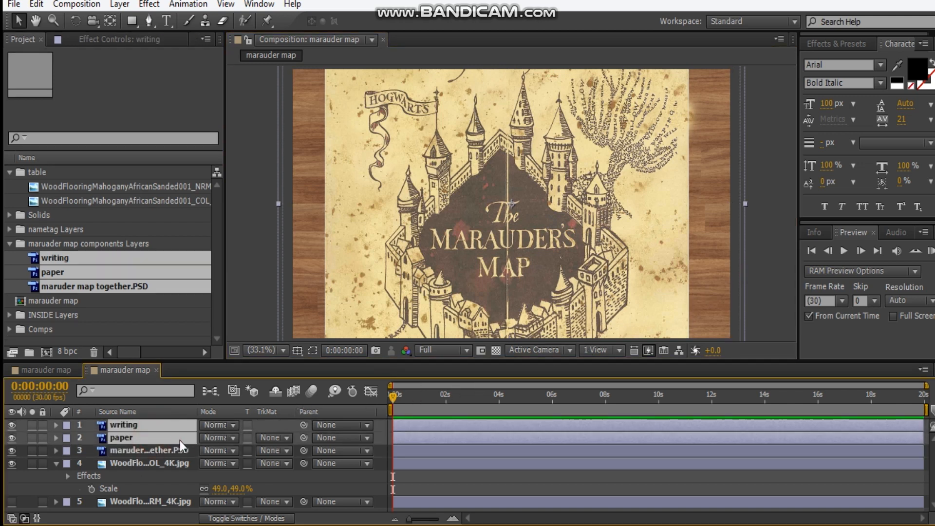
{"action": "key", "text": "s"}
{"action": "left_click", "coordinate": [221, 438]}
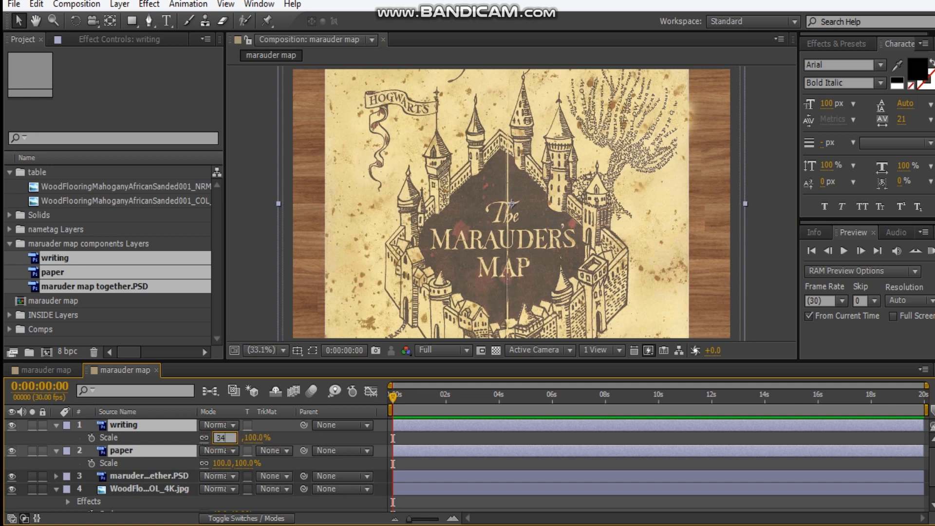
{"action": "key", "text": "Return"}
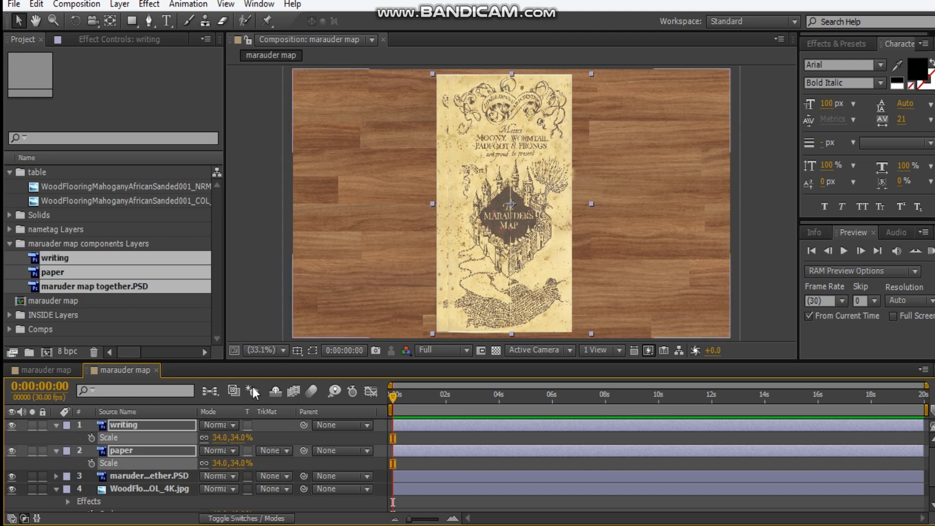
{"action": "left_click", "coordinate": [750, 243]}
Hide the maruder map together.PSD layer and move it to the top of the layer stack.
{"action": "left_click", "coordinate": [14, 480]}
{"action": "left_click", "coordinate": [123, 475]}
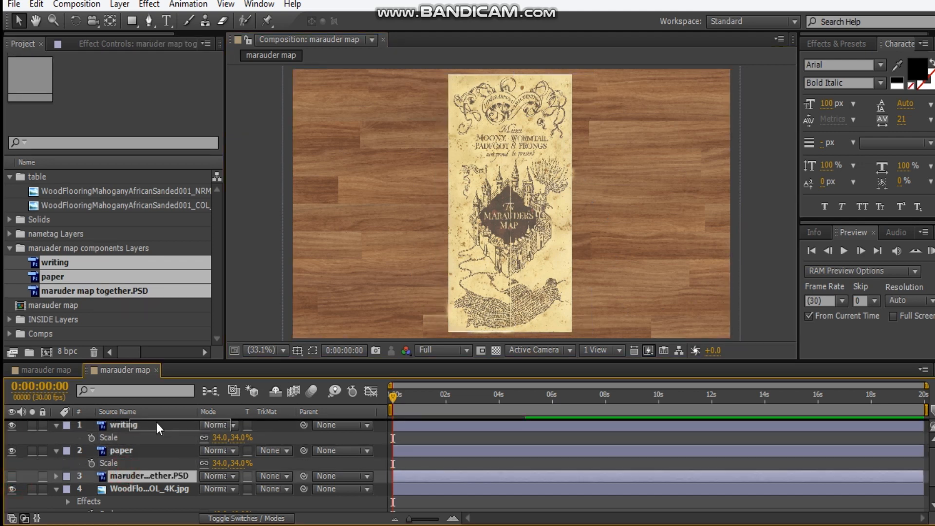
{"action": "key", "text": "ctrl+shift+bracketright"}
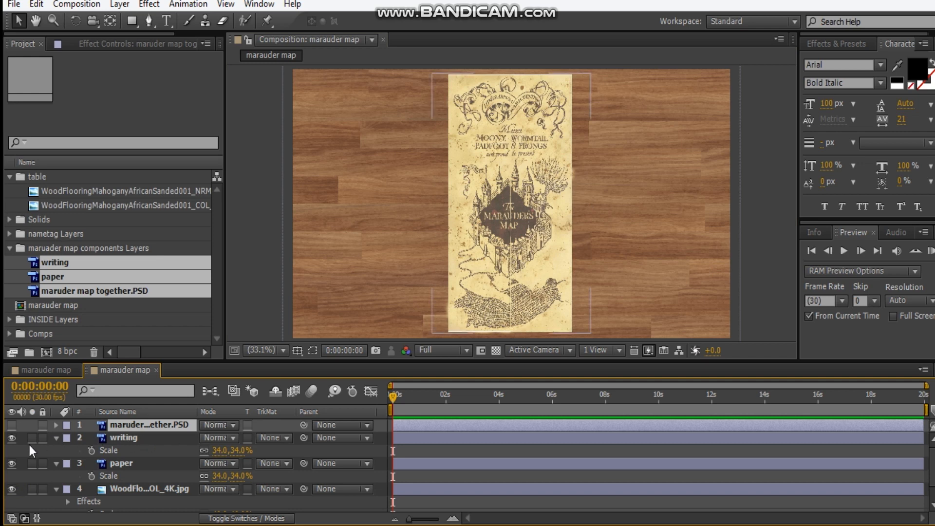
Collapse the expanded properties of the writing, paper and COL wood layers.
{"action": "left_click", "coordinate": [55, 440]}
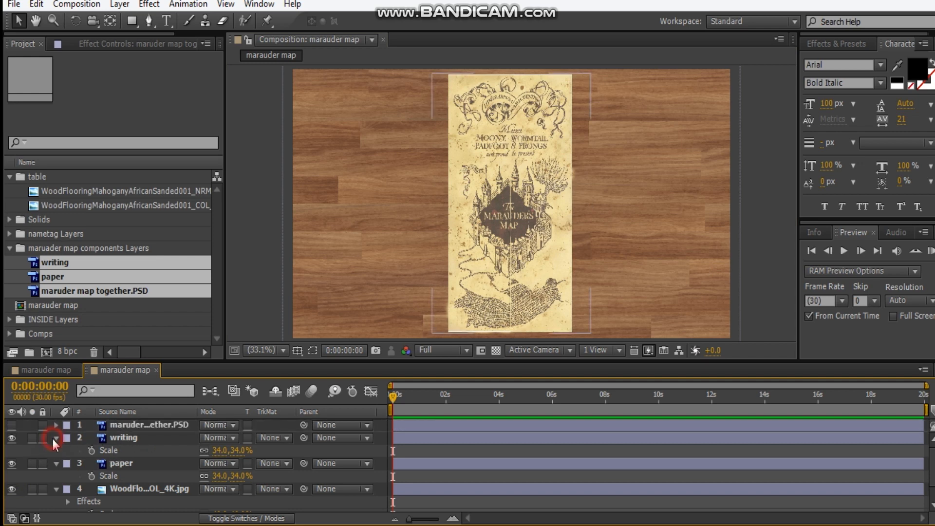
{"action": "left_click", "coordinate": [56, 437]}
{"action": "left_click", "coordinate": [56, 451]}
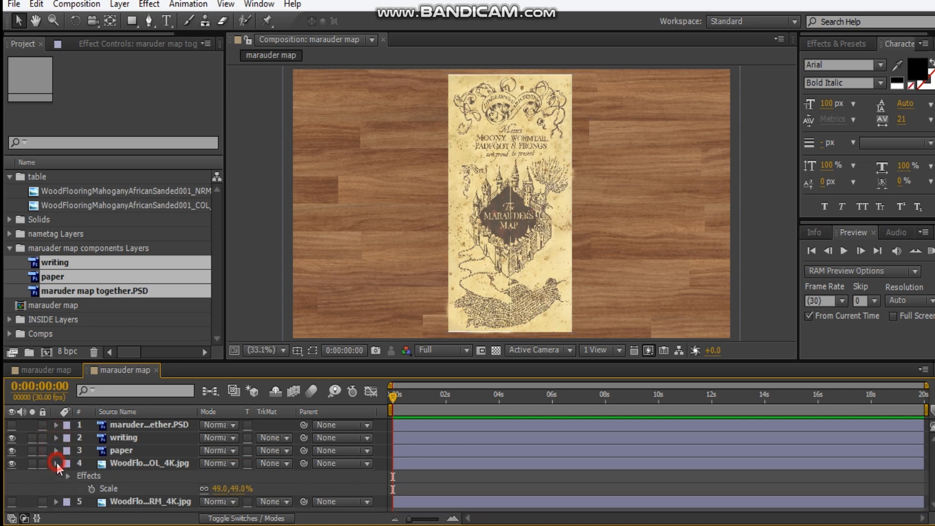
{"action": "left_click", "coordinate": [56, 463]}
{"action": "left_click", "coordinate": [110, 498]}
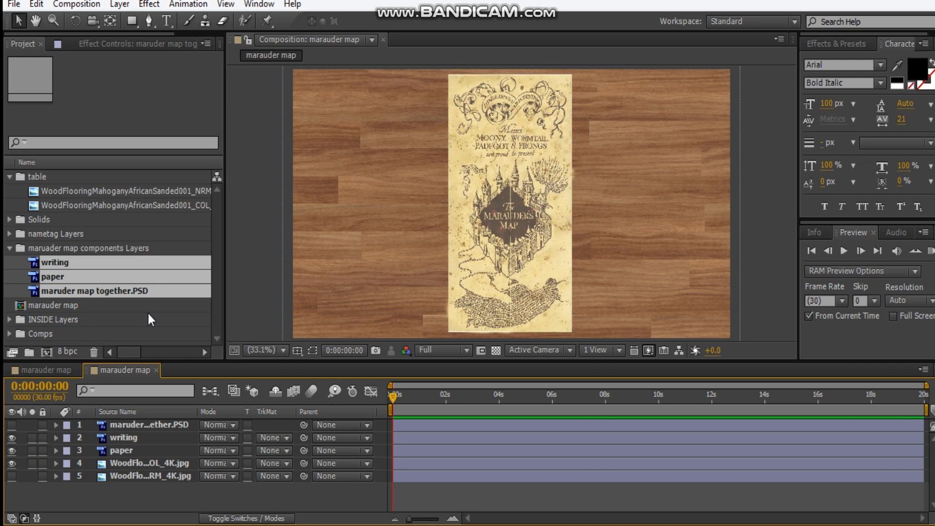
Create a new 1920 x 1080, 30 fps, 20-second composition and add a full-size black solid to it.
{"action": "key", "text": "ctrl+n"}
{"action": "left_click", "coordinate": [417, 388]}
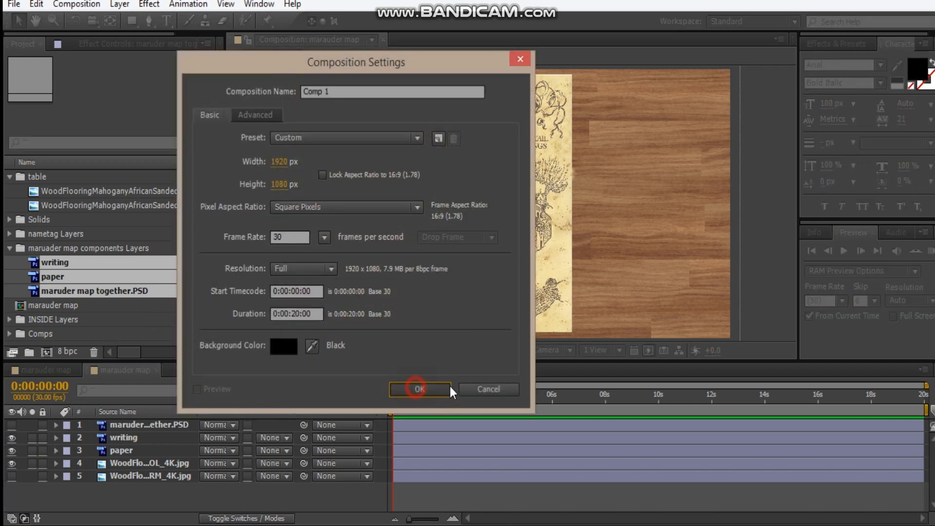
{"action": "left_click", "coordinate": [129, 41]}
{"action": "left_click", "coordinate": [140, 456]}
{"action": "key", "text": "ctrl+y"}
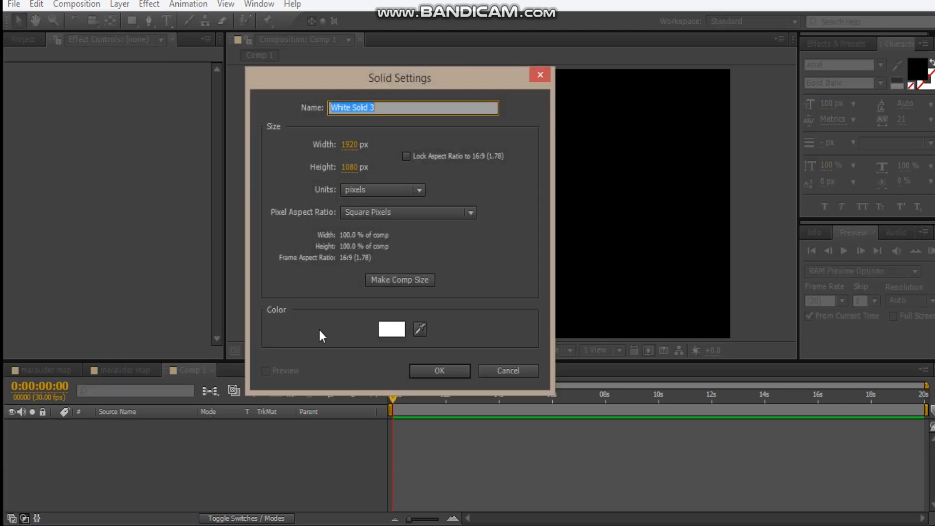
{"action": "left_click", "coordinate": [384, 330]}
{"action": "left_click_drag", "start_coordinate": [72, 302], "coordinate": [5, 413]}
{"action": "key", "text": "Return"}
{"action": "key", "text": "Return"}
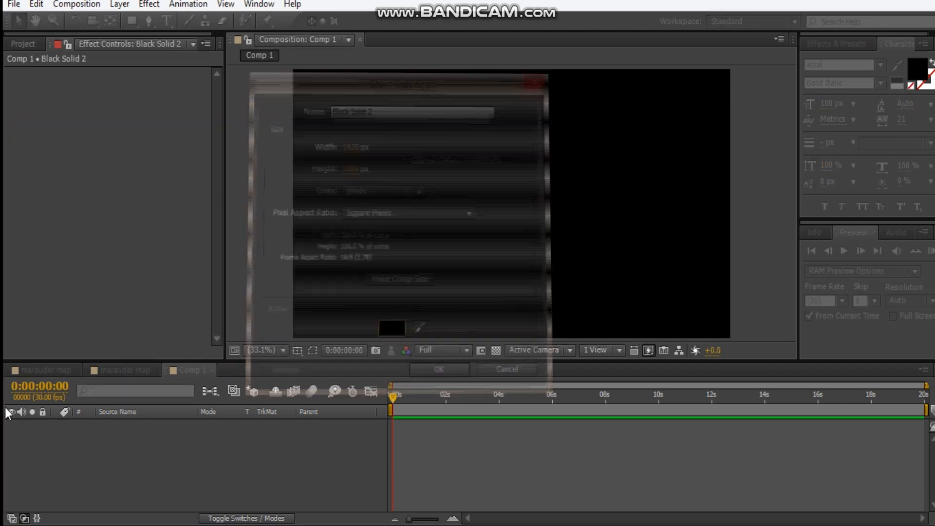
Apply a Fractal Noise effect to the black solid and set its fractal type to Dynamic Progressive.
{"action": "right_click", "coordinate": [92, 204]}
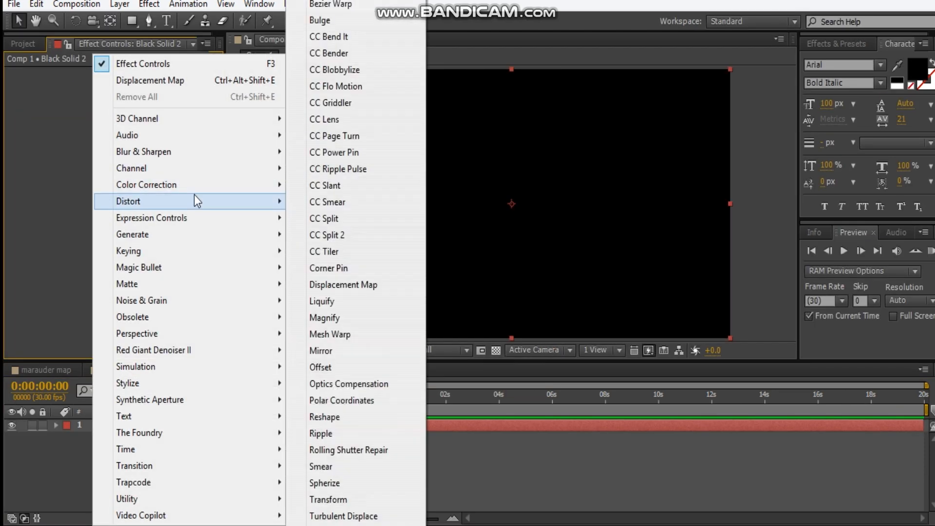
{"action": "left_click", "coordinate": [129, 303]}
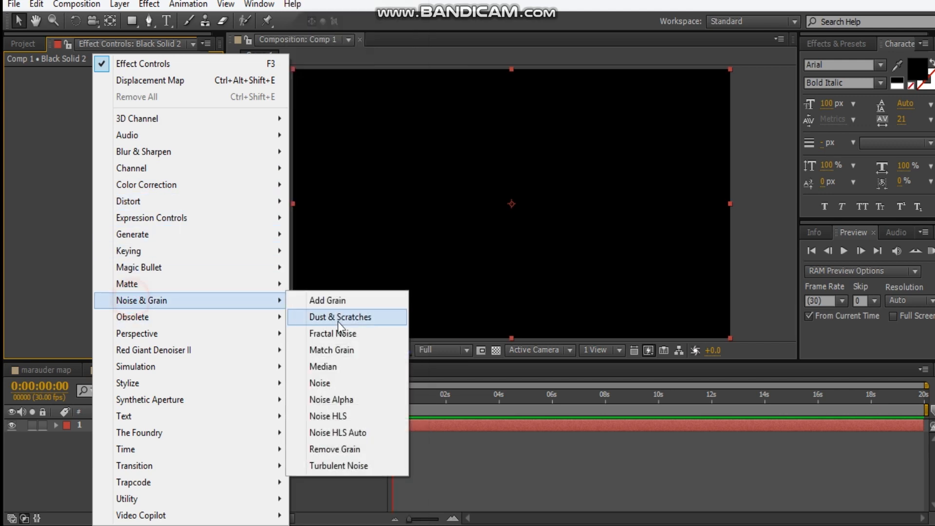
{"action": "left_click", "coordinate": [342, 337]}
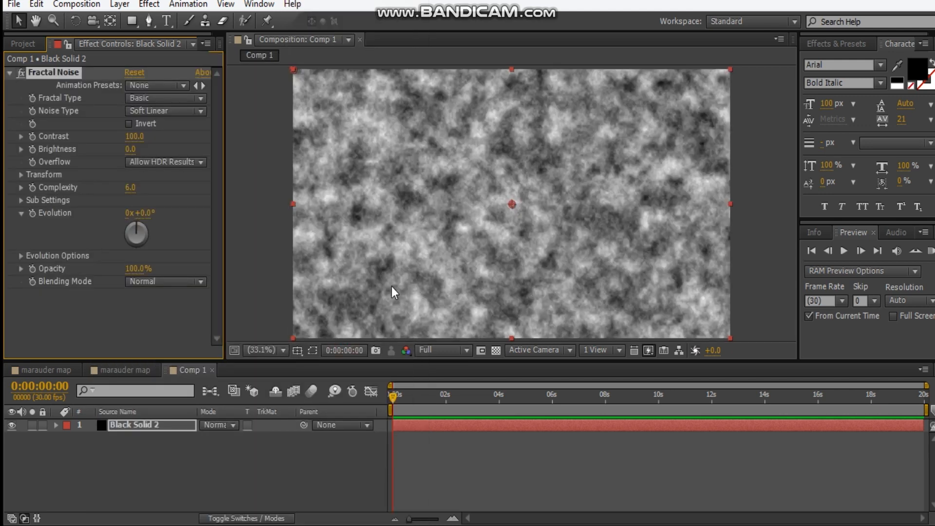
{"action": "left_click", "coordinate": [150, 100]}
{"action": "left_click", "coordinate": [201, 207]}
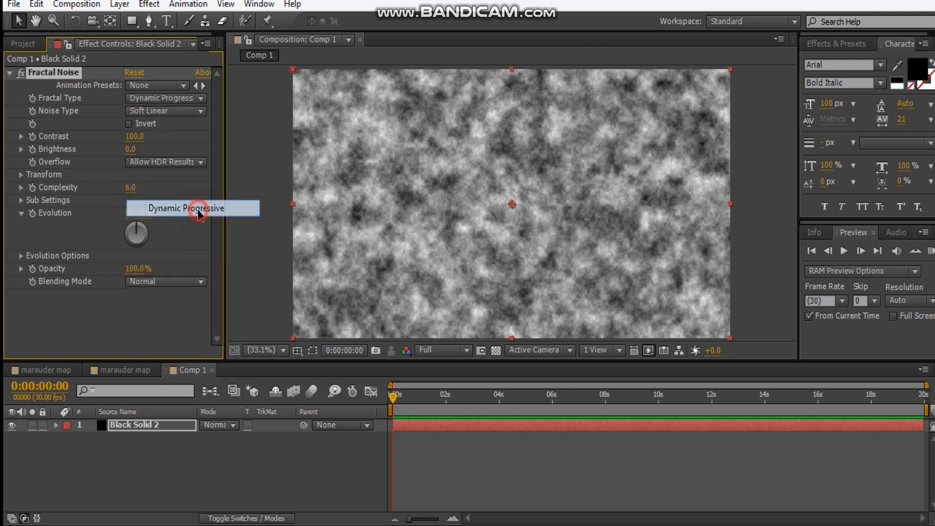
Set the Fractal Noise complexity to 12, contrast to 130 and brightness to -14.
{"action": "left_click", "coordinate": [131, 189]}
{"action": "key", "text": "Return"}
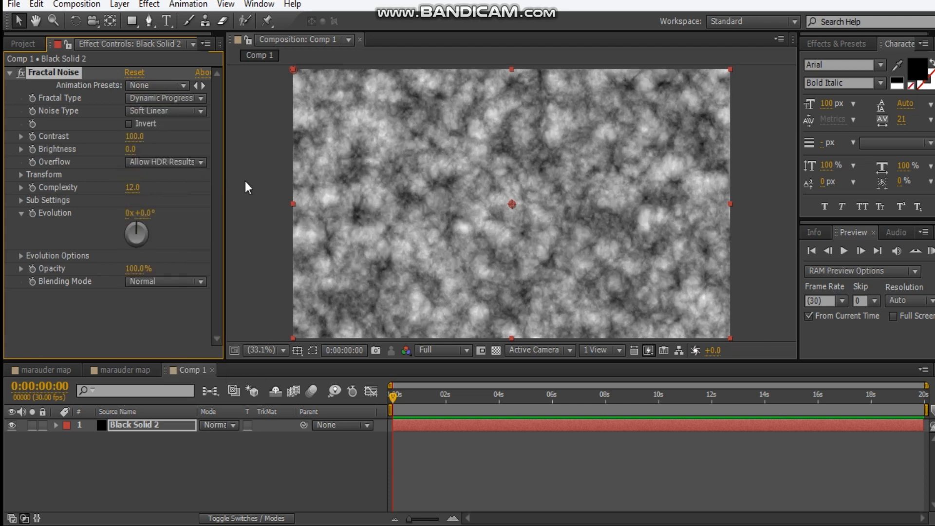
{"action": "left_click", "coordinate": [133, 137]}
{"action": "left_click", "coordinate": [131, 151]}
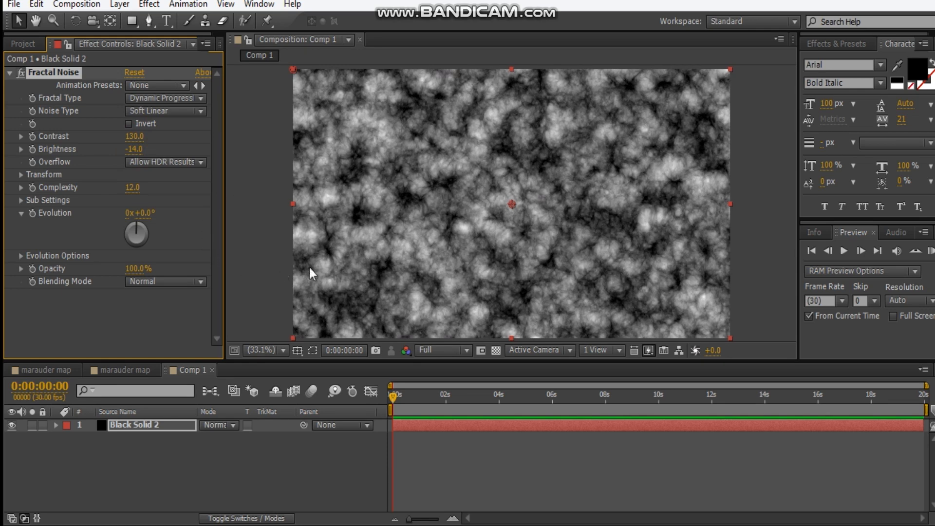
Set the Fractal Noise sub rotation to 154° in its sub settings.
{"action": "left_click", "coordinate": [21, 200]}
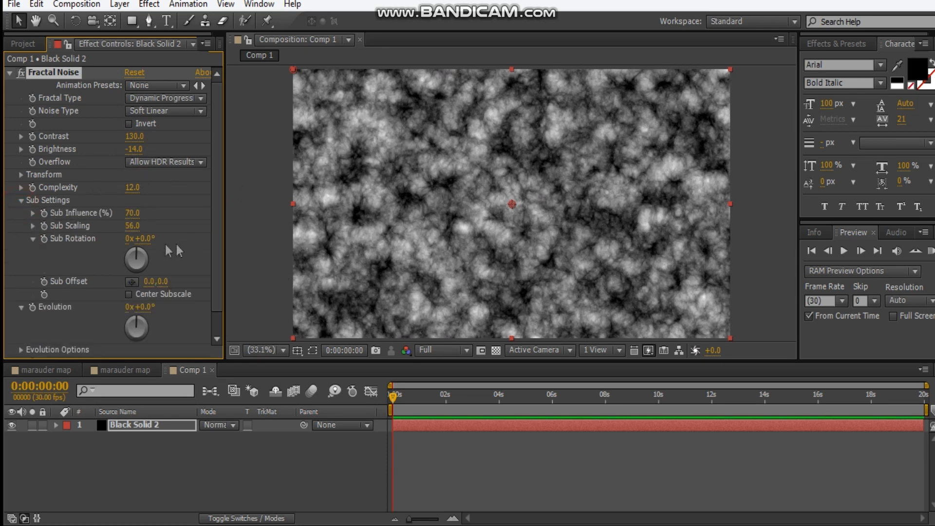
{"action": "left_click", "coordinate": [146, 239]}
{"action": "key", "text": "Return"}
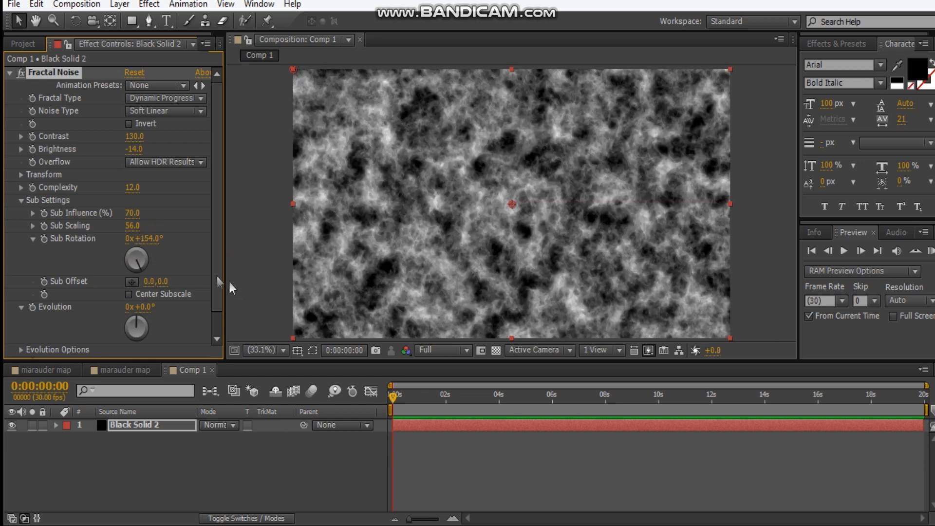
Apply an Unsharp Mask effect to the black solid and set its amount to 100.
{"action": "left_click", "coordinate": [10, 72]}
{"action": "right_click", "coordinate": [51, 120]}
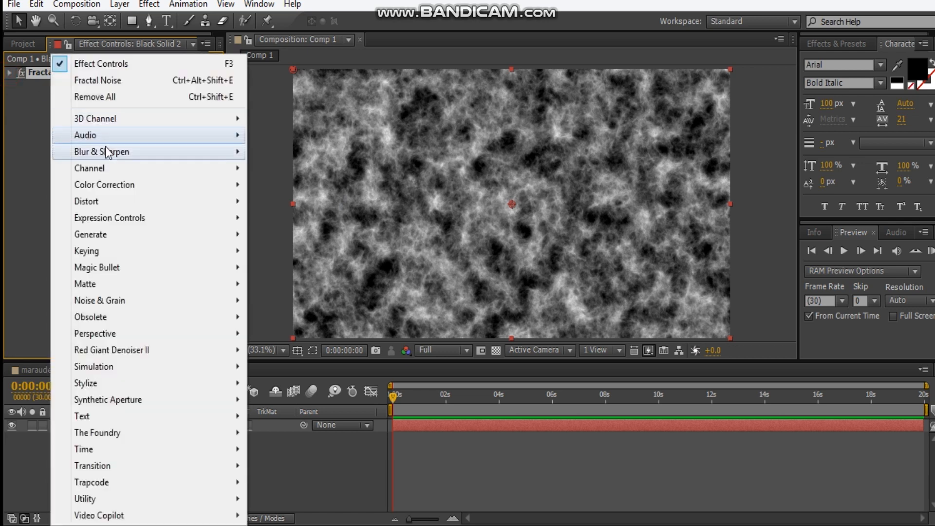
{"action": "left_click", "coordinate": [97, 152]}
{"action": "left_click", "coordinate": [307, 416]}
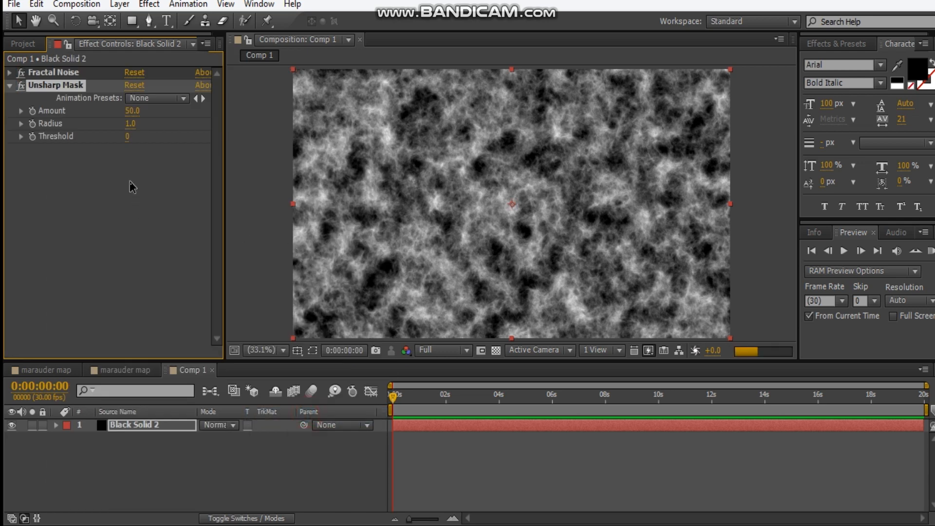
{"action": "left_click", "coordinate": [132, 112]}
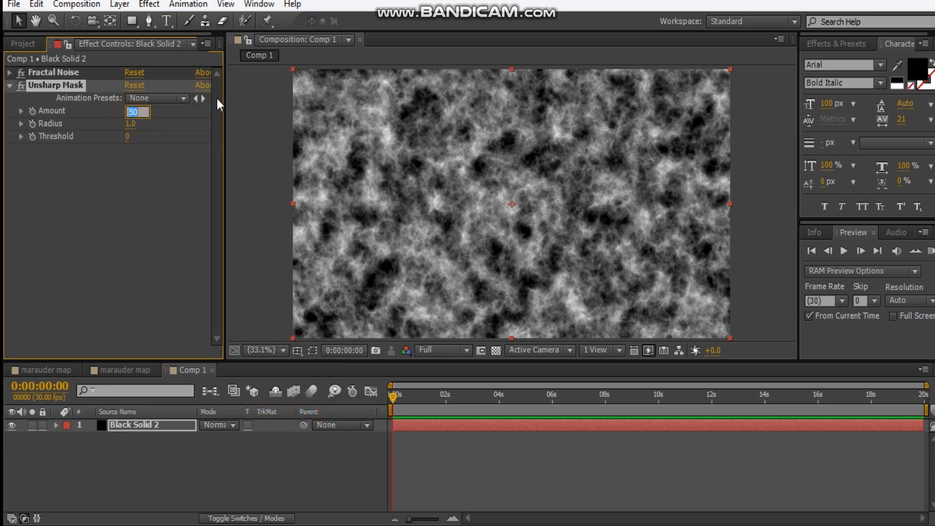
{"action": "type", "text": "100"}
{"action": "key", "text": "Return"}
{"action": "key", "text": "slash"}
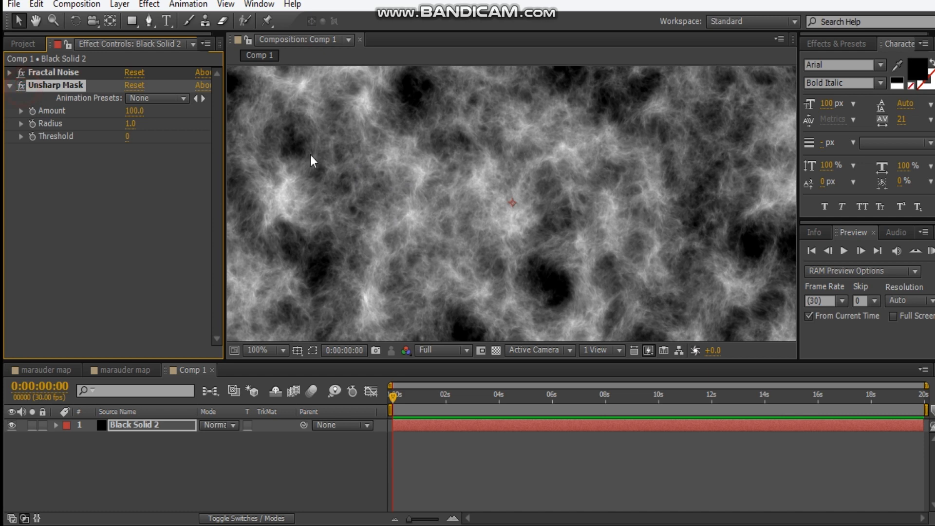
{"action": "left_click", "coordinate": [18, 89]}
{"action": "scroll", "coordinate": [480, 226], "scroll_direction": "down", "scroll_amount": 2}
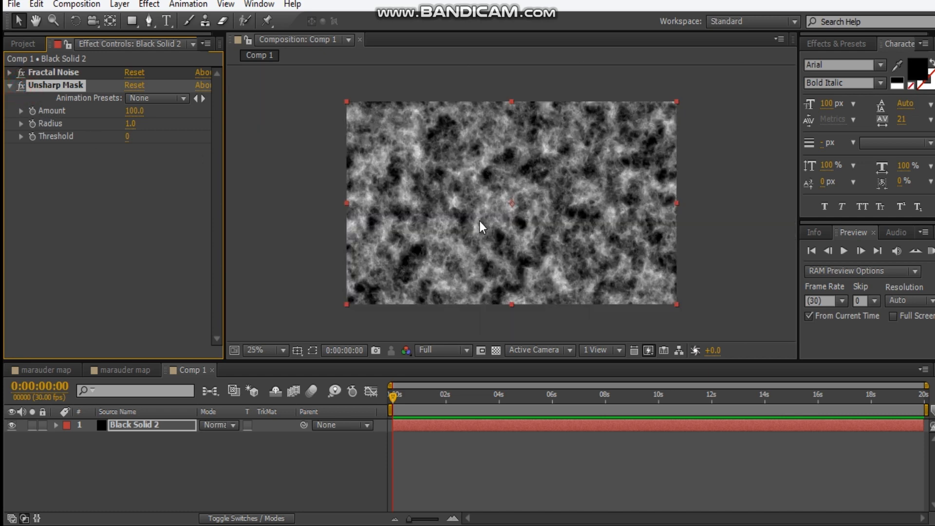
{"action": "scroll", "coordinate": [480, 227], "scroll_direction": "up", "scroll_amount": 1}
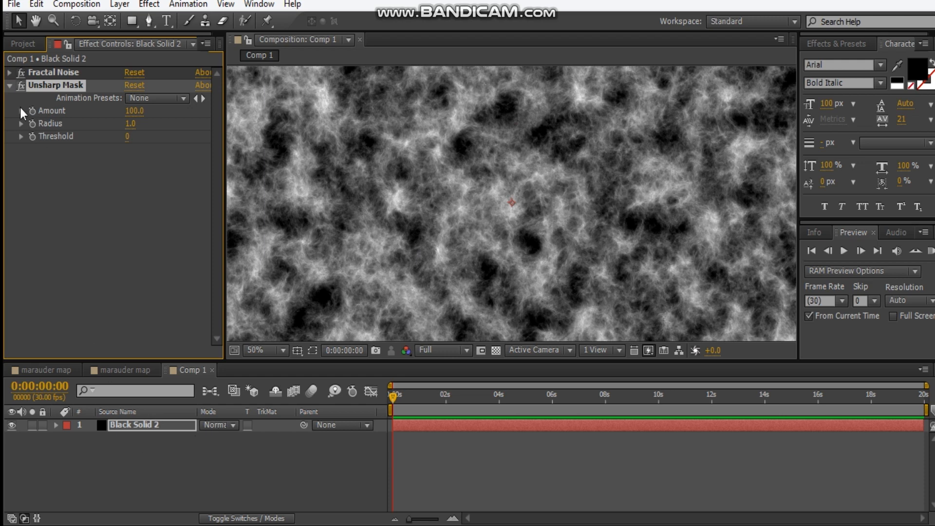
Raise the Fractal Noise contrast to 301.
{"action": "left_click", "coordinate": [10, 85]}
{"action": "left_click", "coordinate": [9, 72]}
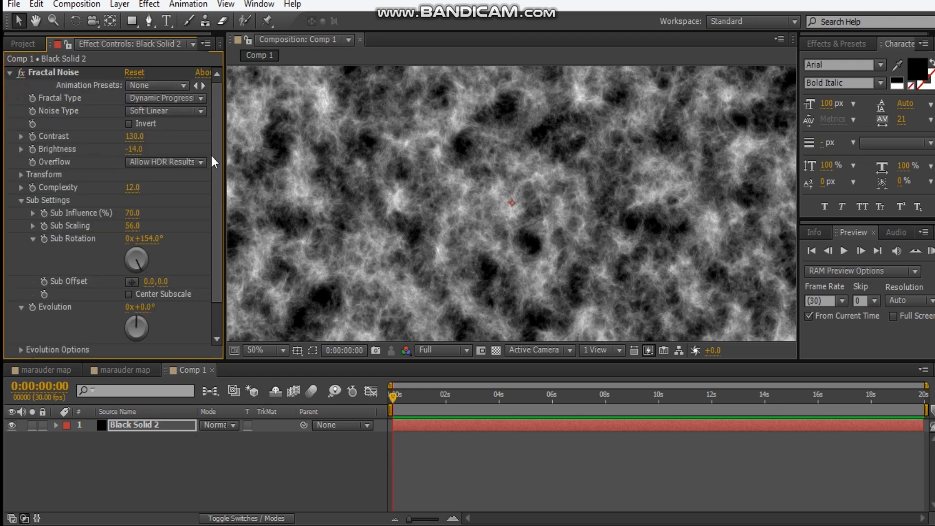
{"action": "left_click_drag", "start_coordinate": [133, 140], "coordinate": [201, 139]}
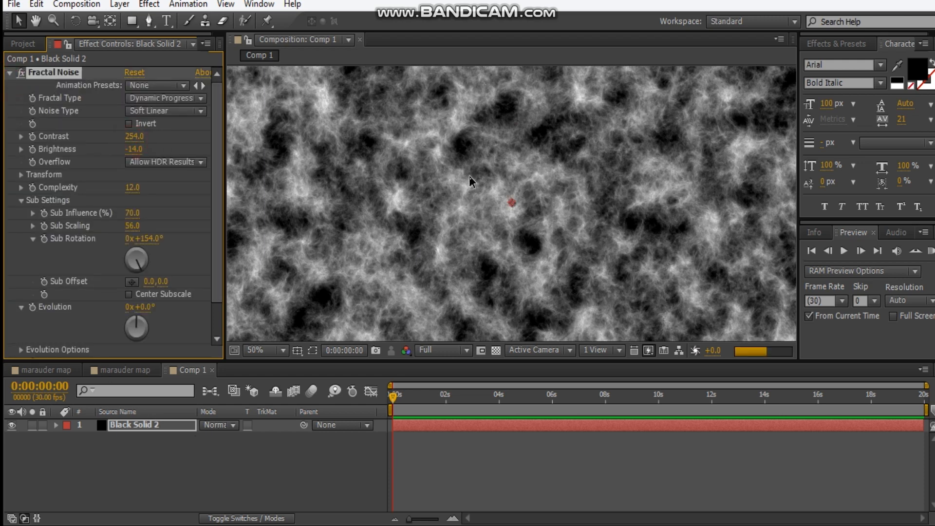
{"action": "key", "text": "comma"}
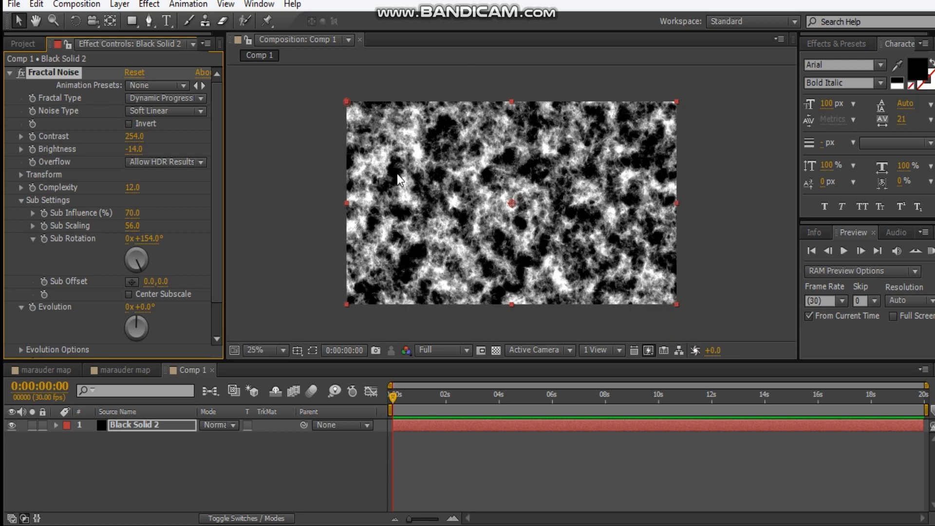
{"action": "left_click_drag", "start_coordinate": [137, 136], "coordinate": [177, 134]}
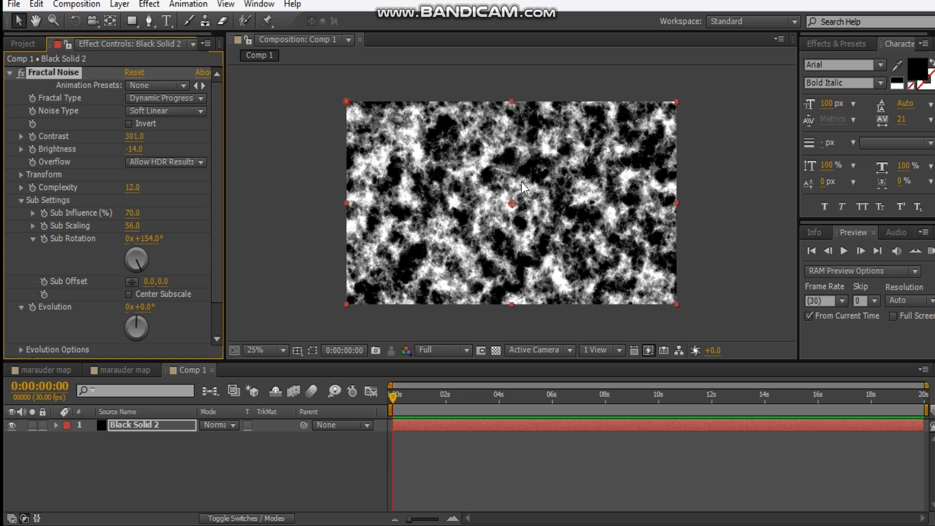
{"action": "key", "text": "period"}
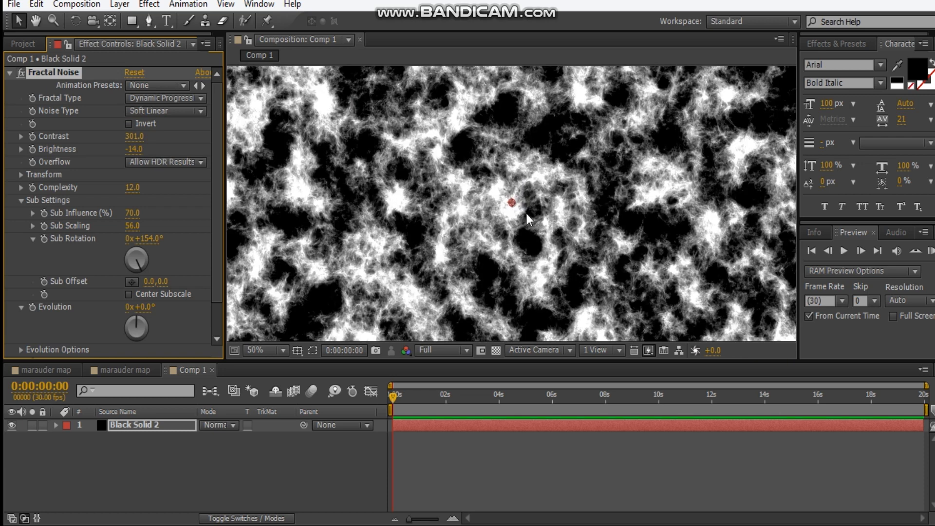
{"action": "key", "text": "comma"}
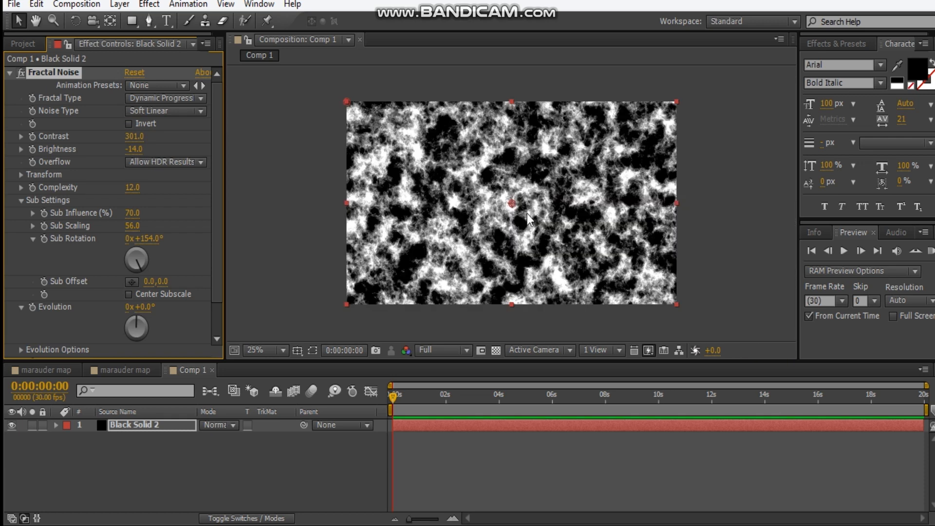
Set the Fractal Noise scale to 135 in its transform settings.
{"action": "left_click", "coordinate": [21, 202]}
{"action": "left_click", "coordinate": [21, 177]}
{"action": "left_click_drag", "start_coordinate": [141, 213], "coordinate": [160, 212]}
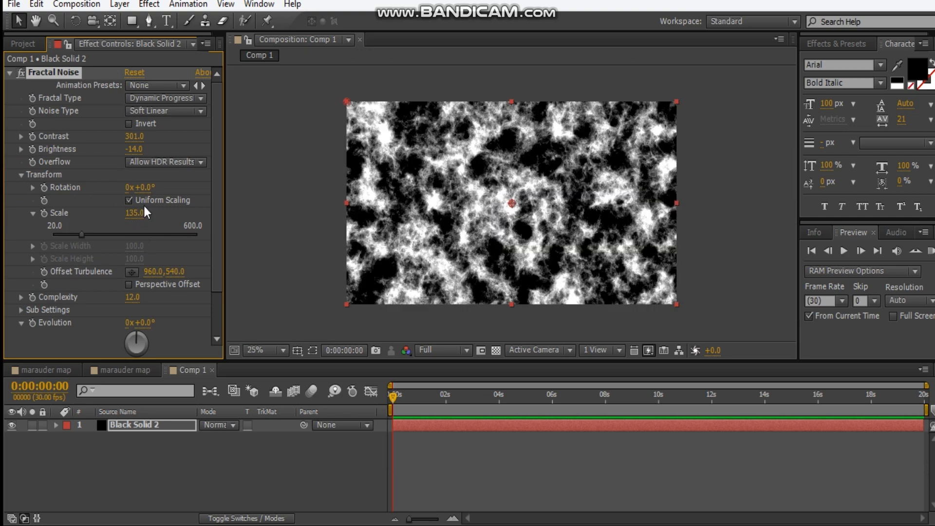
{"action": "left_click", "coordinate": [22, 175]}
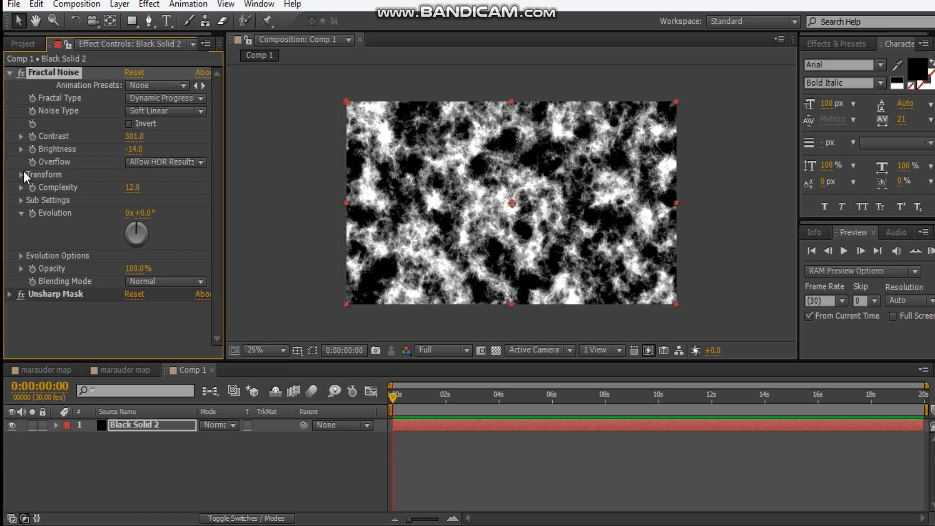
Keyframe the Fractal Noise brightness from -213 at 0 seconds to 200 at 6 seconds, and scrub through the result.
{"action": "left_click_drag", "start_coordinate": [133, 152], "coordinate": [87, 154]}
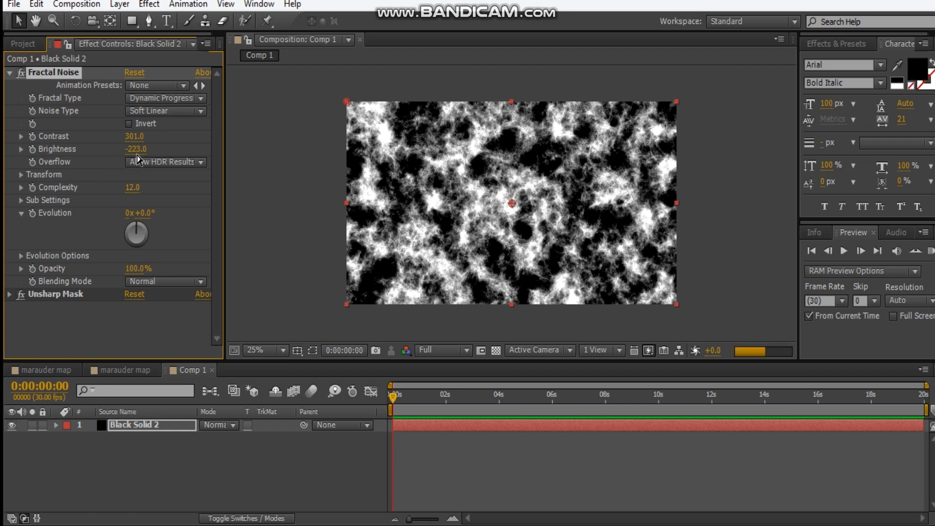
{"action": "left_click_drag", "start_coordinate": [138, 149], "coordinate": [144, 150]}
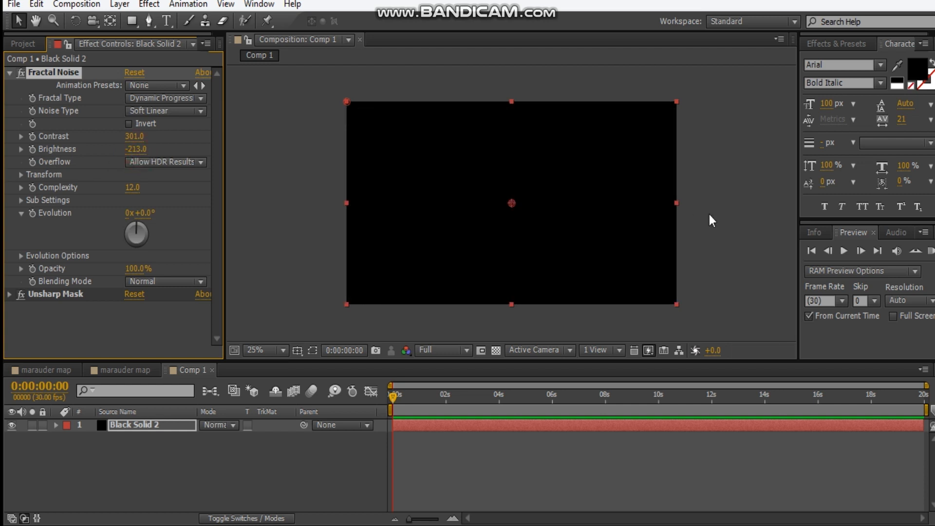
{"action": "left_click", "coordinate": [32, 149]}
{"action": "left_click_drag", "start_coordinate": [390, 400], "coordinate": [554, 410]}
{"action": "left_click", "coordinate": [137, 149]}
{"action": "type", "text": "200"}
{"action": "key", "text": "Return"}
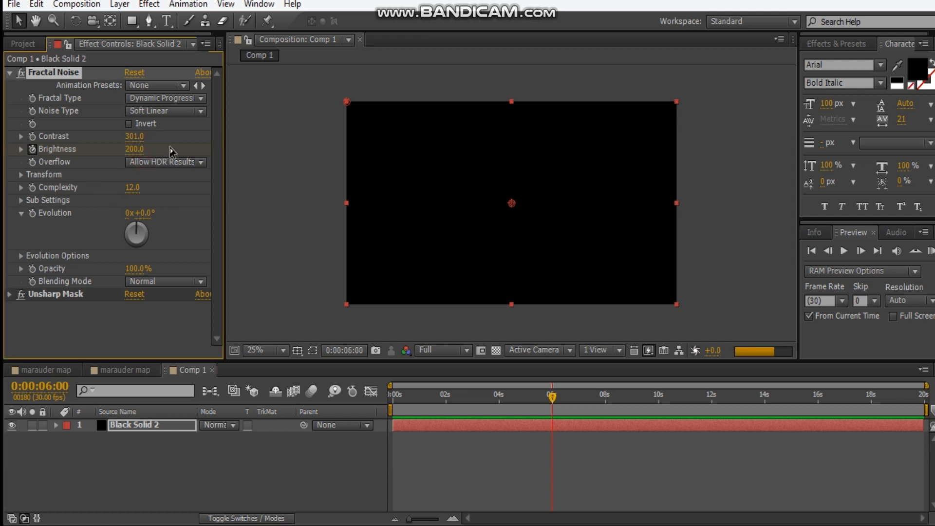
{"action": "left_click", "coordinate": [711, 213]}
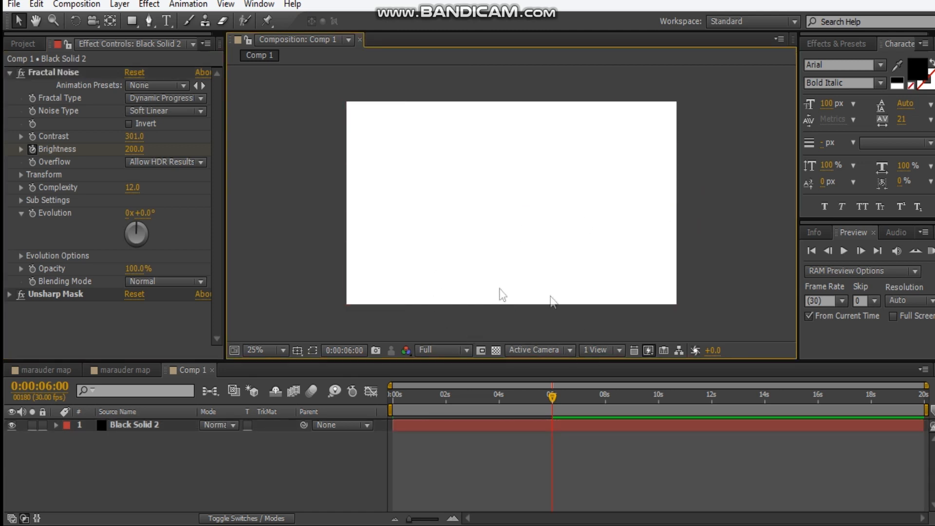
{"action": "left_click_drag", "start_coordinate": [490, 408], "coordinate": [453, 407]}
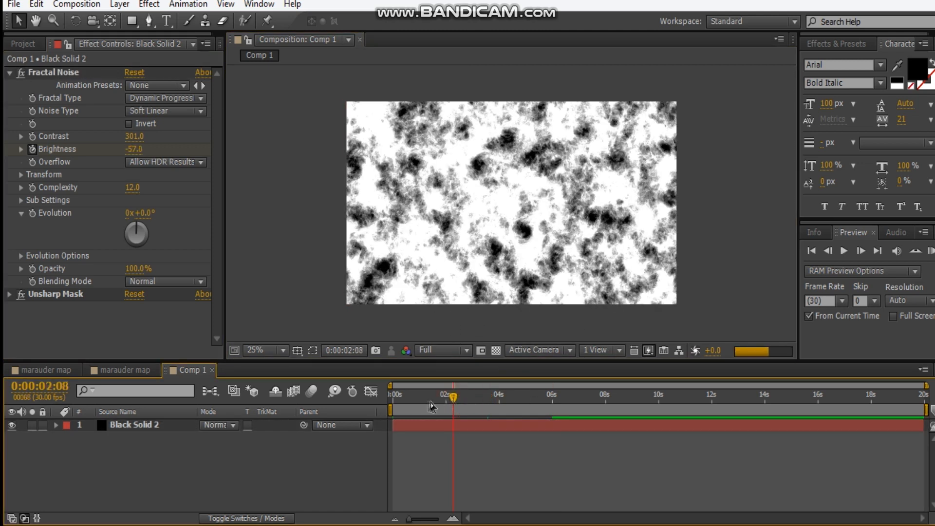
Add Comp 1 to the marauder map composition, directly above the writing layer.
{"action": "left_click", "coordinate": [444, 352]}
{"action": "left_click", "coordinate": [128, 371]}
{"action": "left_click", "coordinate": [27, 43]}
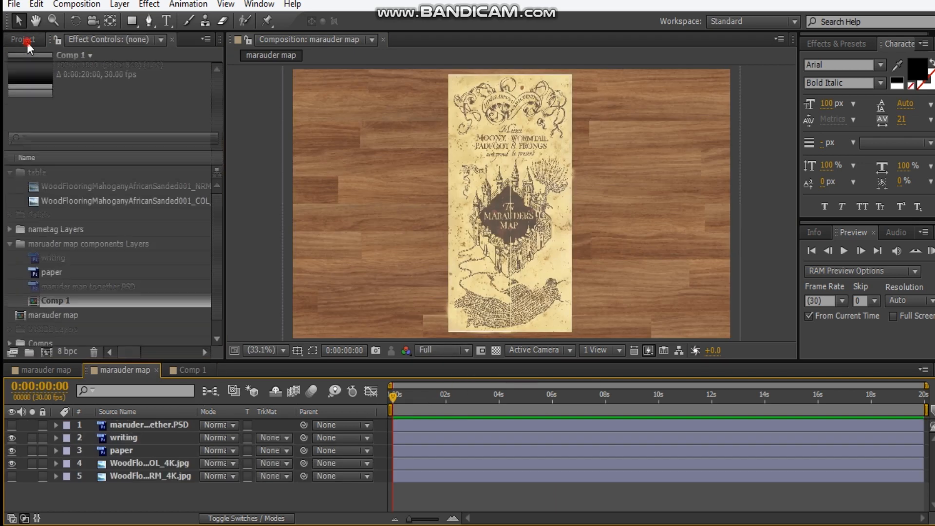
{"action": "left_click", "coordinate": [9, 244]}
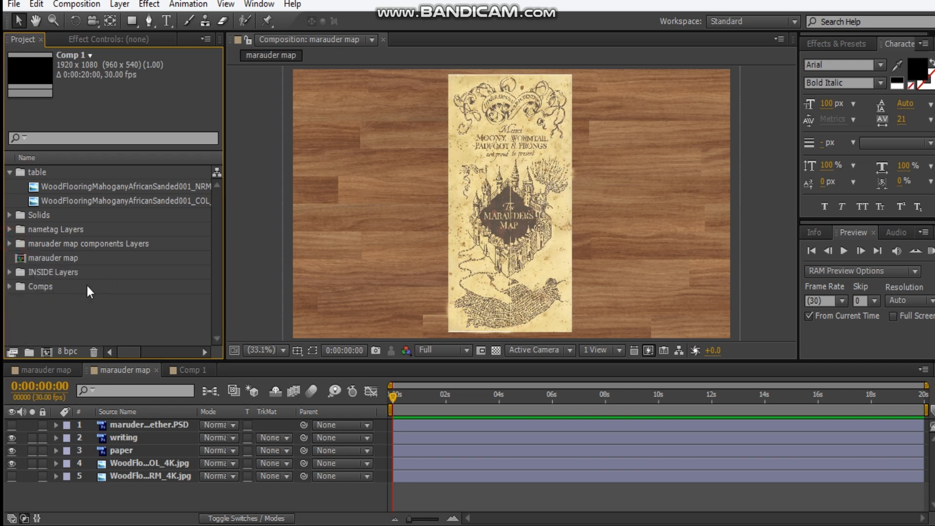
{"action": "left_click", "coordinate": [9, 173]}
{"action": "key", "text": "ctrl+n"}
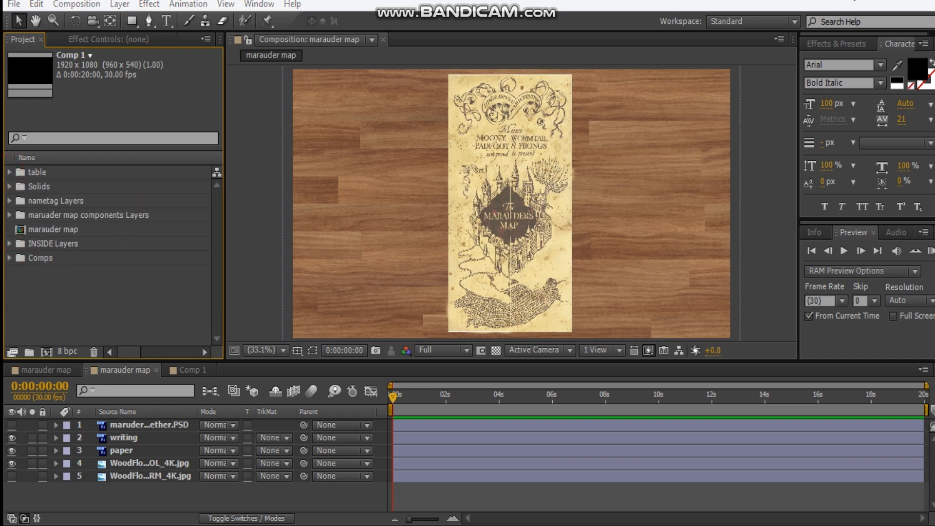
{"action": "left_click_drag", "start_coordinate": [40, 277], "coordinate": [168, 441]}
{"action": "left_click_drag", "start_coordinate": [166, 440], "coordinate": [126, 440]}
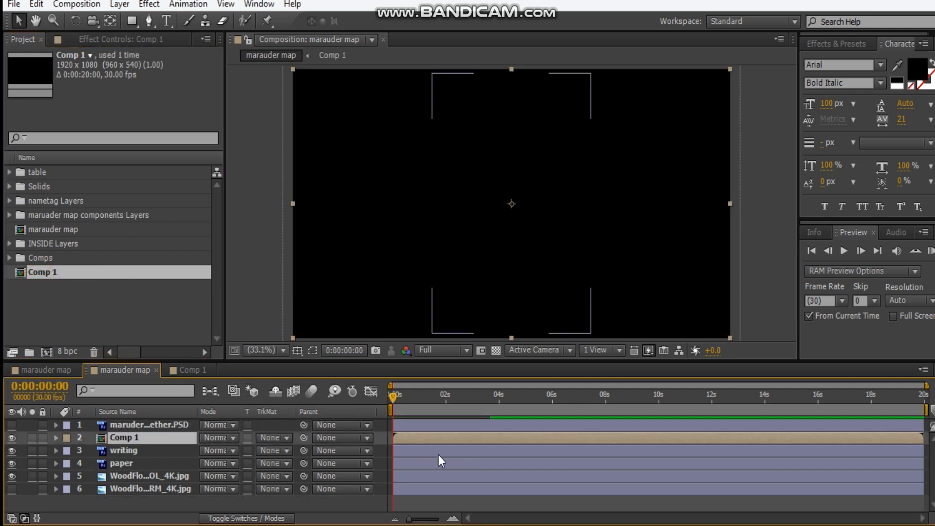
Hide the Comp 1 layer and rename it reveal.
{"action": "left_click", "coordinate": [12, 438]}
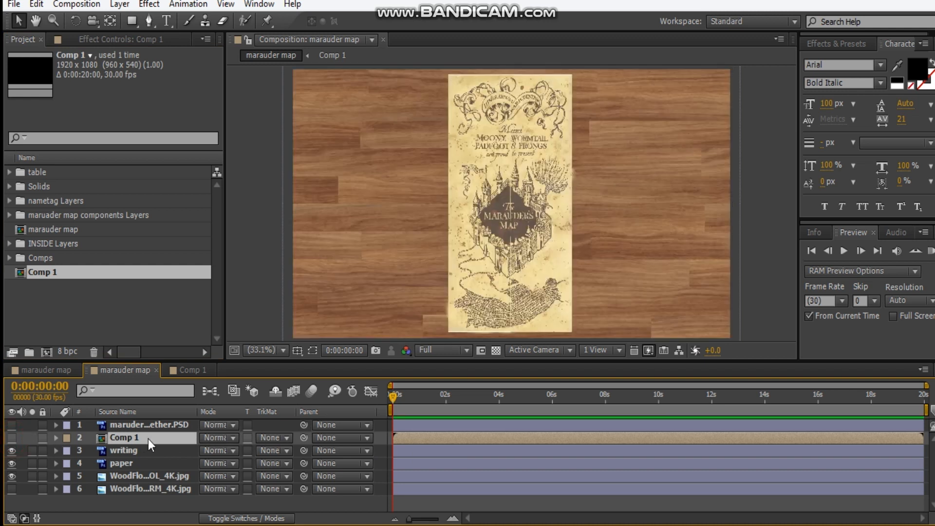
{"action": "key", "text": "Return"}
{"action": "type", "text": "re"}
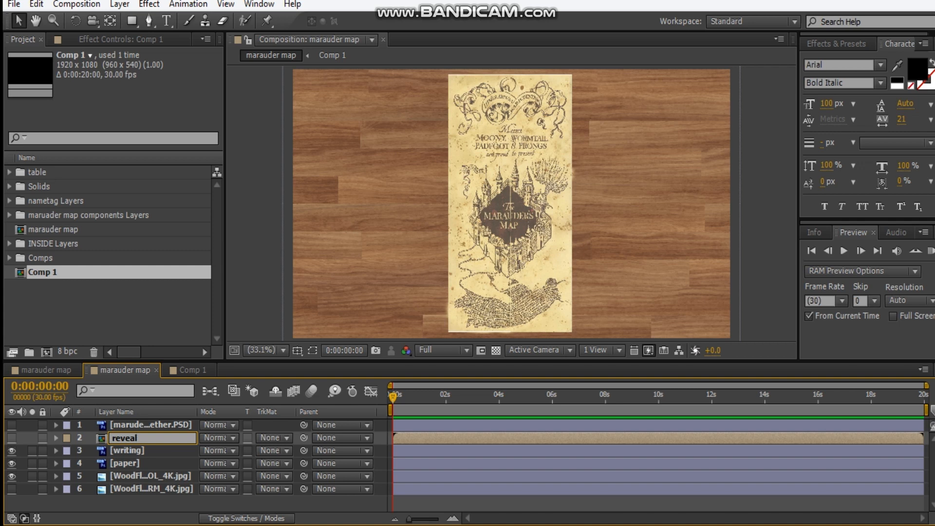
{"action": "type", "text": "veal"}
{"action": "left_click", "coordinate": [146, 501]}
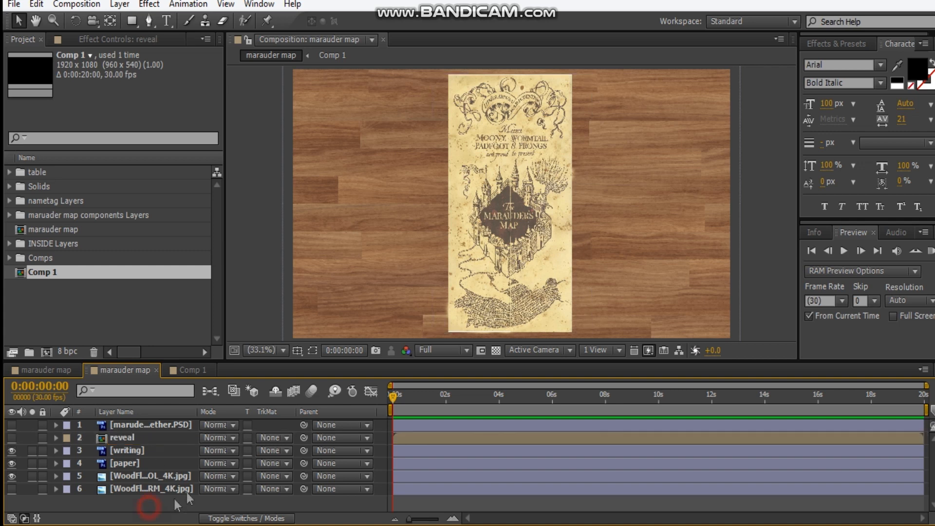
Set the writing layer's track matte to a luma matte using the reveal layer, and preview the animation.
{"action": "left_click", "coordinate": [275, 455]}
{"action": "left_click", "coordinate": [333, 416]}
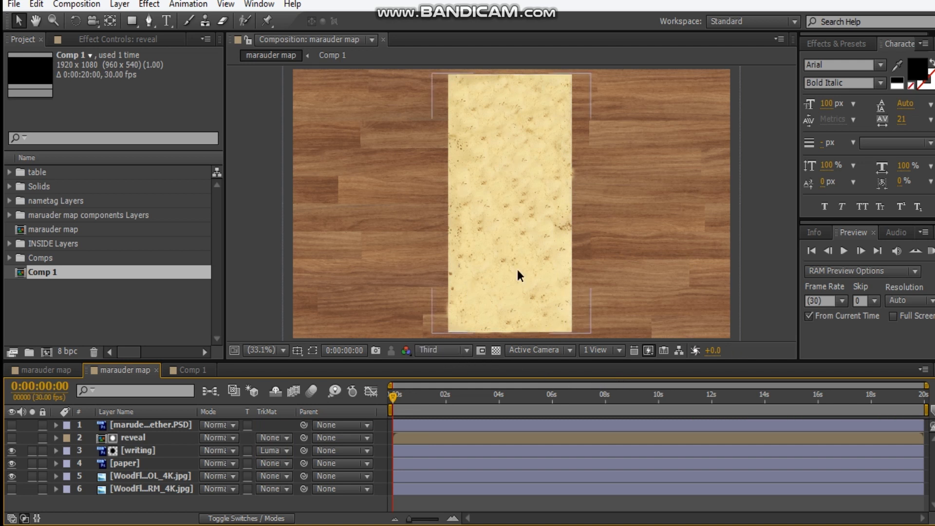
{"action": "key", "text": "space"}
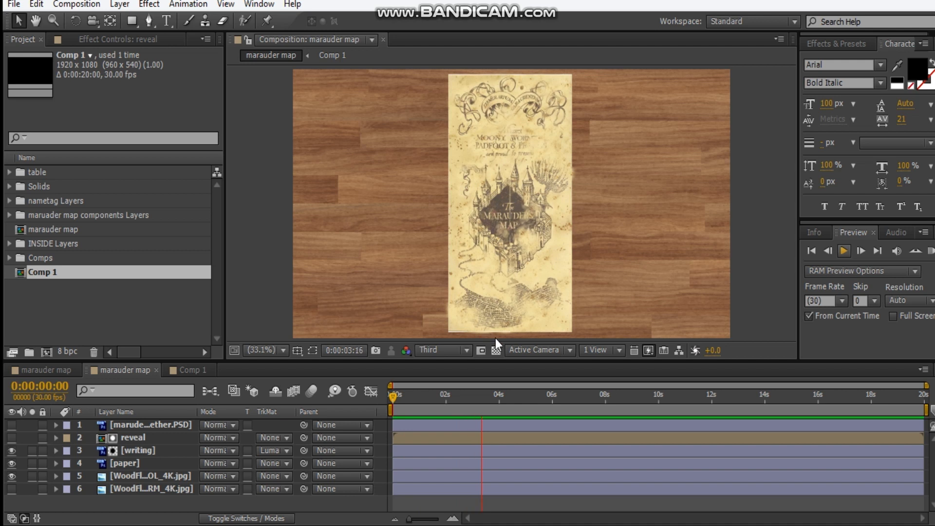
{"action": "left_click", "coordinate": [530, 400]}
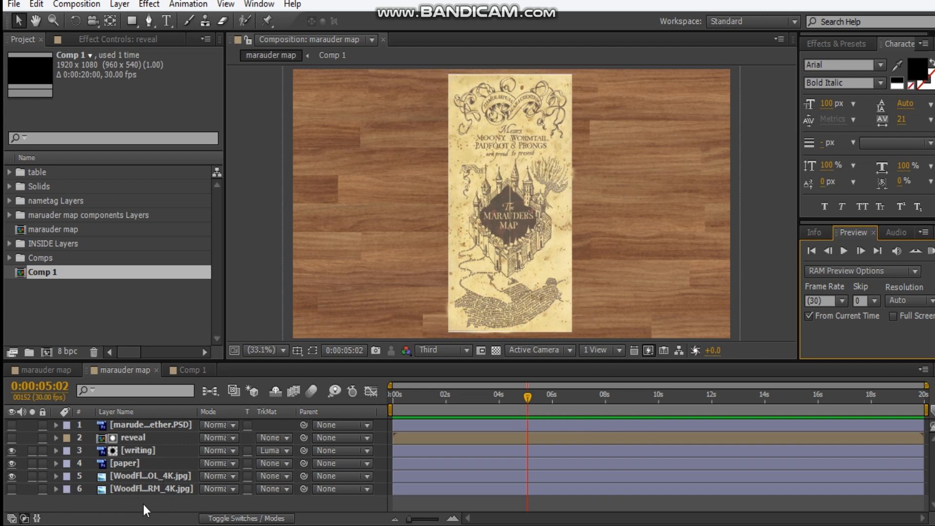
Add the Right outside, Right inside, Left outside and Left inside layers of INSIDE.psd below the paper layer, and hide them.
{"action": "left_click", "coordinate": [10, 244]}
{"action": "left_click", "coordinate": [89, 259]}
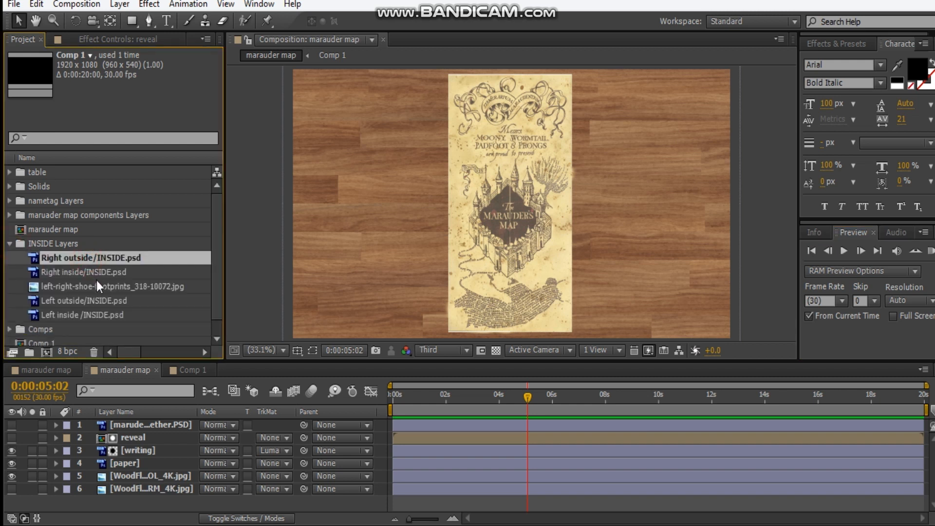
{"action": "left_click", "coordinate": [97, 272], "text": "ctrl"}
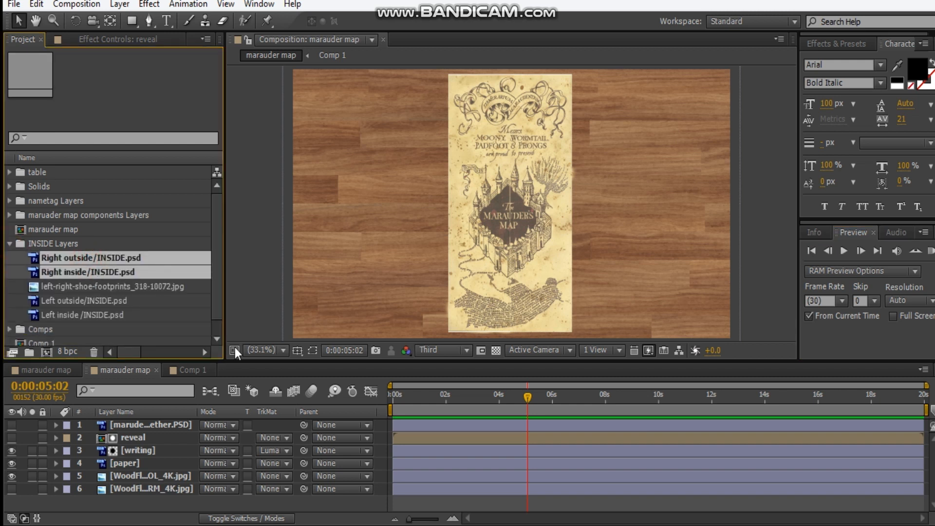
{"action": "left_click", "coordinate": [78, 301], "text": "ctrl"}
{"action": "left_click", "coordinate": [110, 316], "text": "ctrl"}
{"action": "left_click_drag", "start_coordinate": [110, 316], "coordinate": [147, 472]}
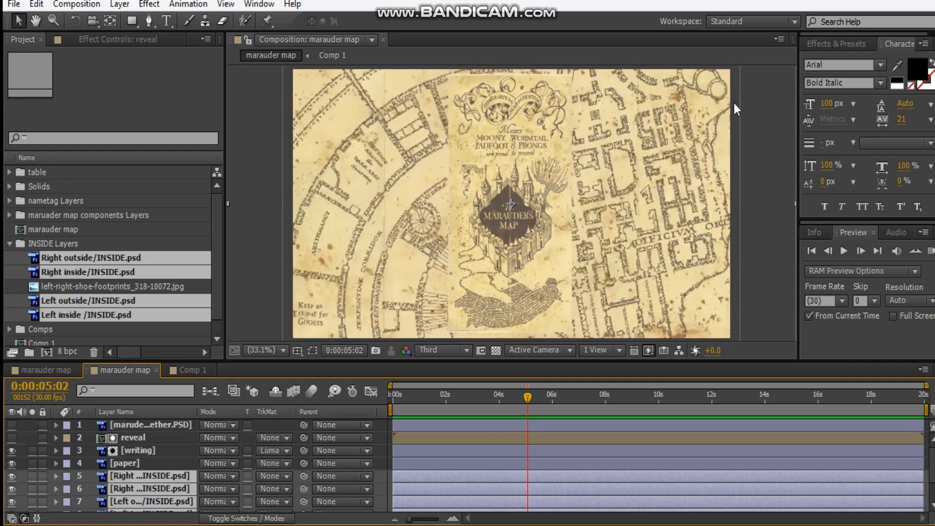
{"action": "left_click_drag", "start_coordinate": [12, 476], "coordinate": [11, 502]}
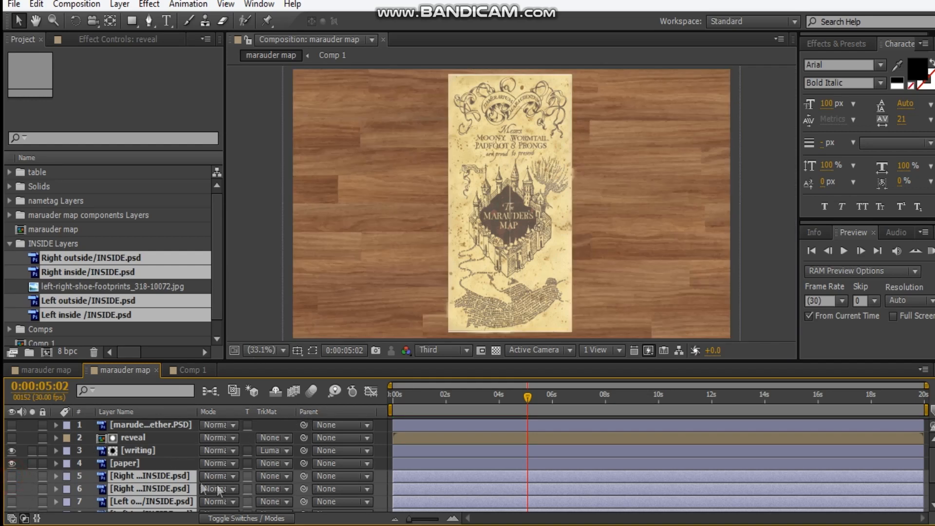
Make the maruder map together.PSD layer start at 6 seconds in the timeline.
{"action": "left_click", "coordinate": [161, 426]}
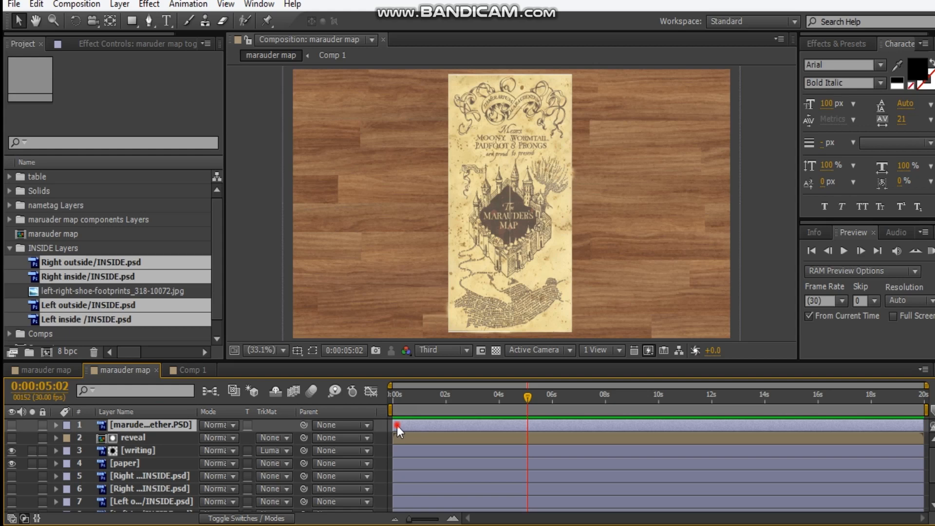
{"action": "left_click_drag", "start_coordinate": [397, 425], "coordinate": [565, 423]}
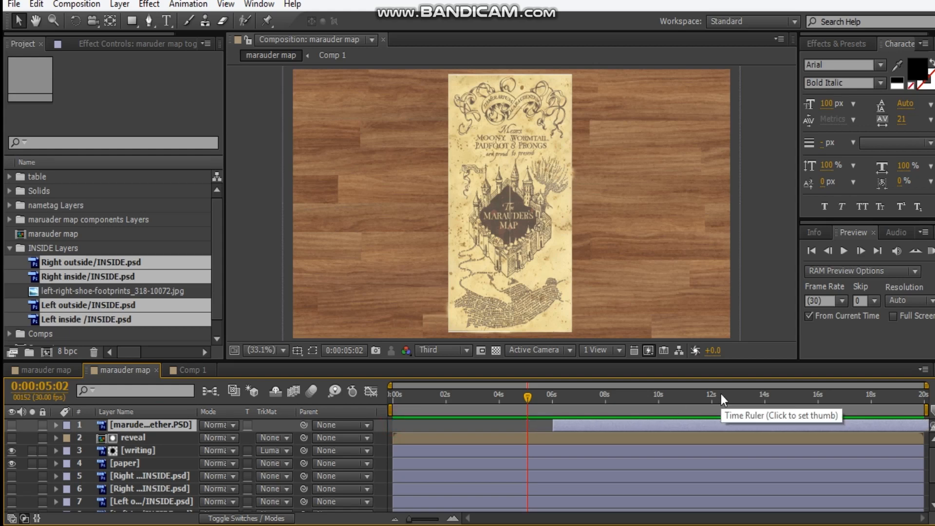
At about 6:27 in the timeline, nudge the maruder map together.PSD layer to the right until it lines up with the map beneath it.
{"action": "left_click", "coordinate": [576, 399]}
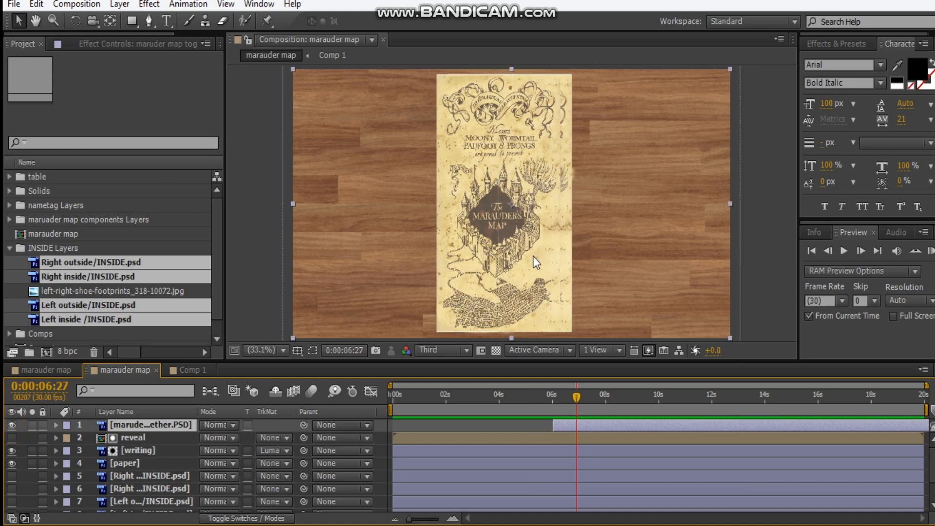
{"action": "key", "text": "Right"}
{"action": "key", "text": "Right"}
{"action": "key", "text": "Right"}
{"action": "key", "text": "Right"}
{"action": "key", "text": "Right"}
{"action": "key", "text": "Right"}
{"action": "key", "text": "Right"}
{"action": "key", "text": "Right"}
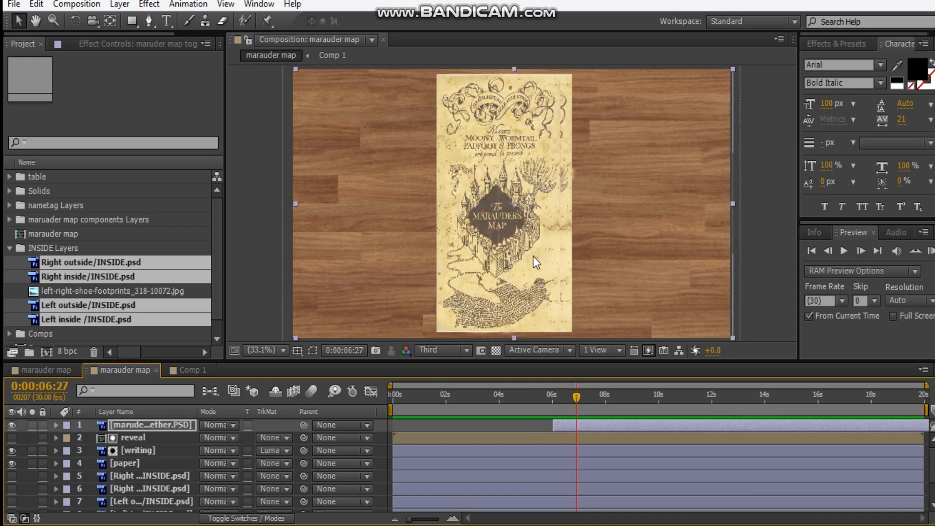
{"action": "key", "text": "Right"}
{"action": "key", "text": "Right"}
{"action": "key", "text": "Right"}
{"action": "key", "text": "Right"}
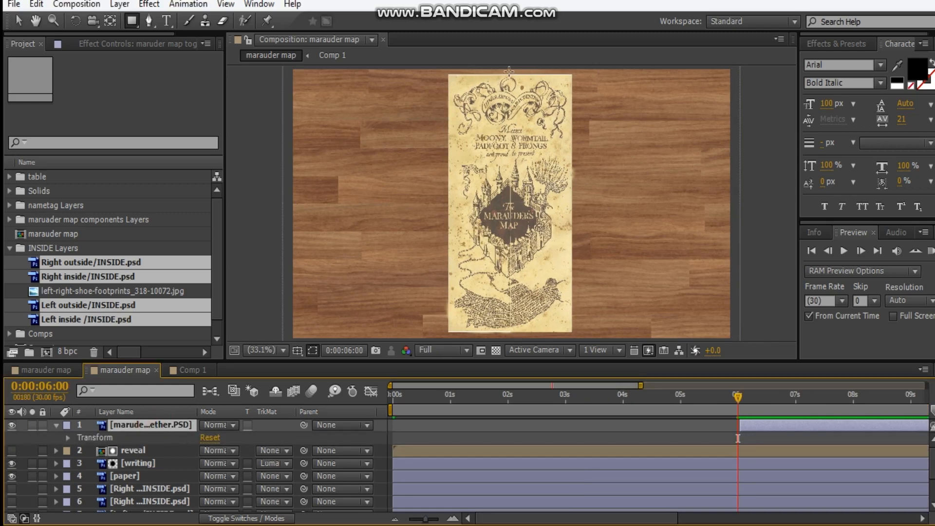
Draw a rectangular mask over the right half of the maruder map together.PSD layer and align its left edge with the map's centre crease.
{"action": "left_click_drag", "start_coordinate": [509, 71], "coordinate": [516, 84]}
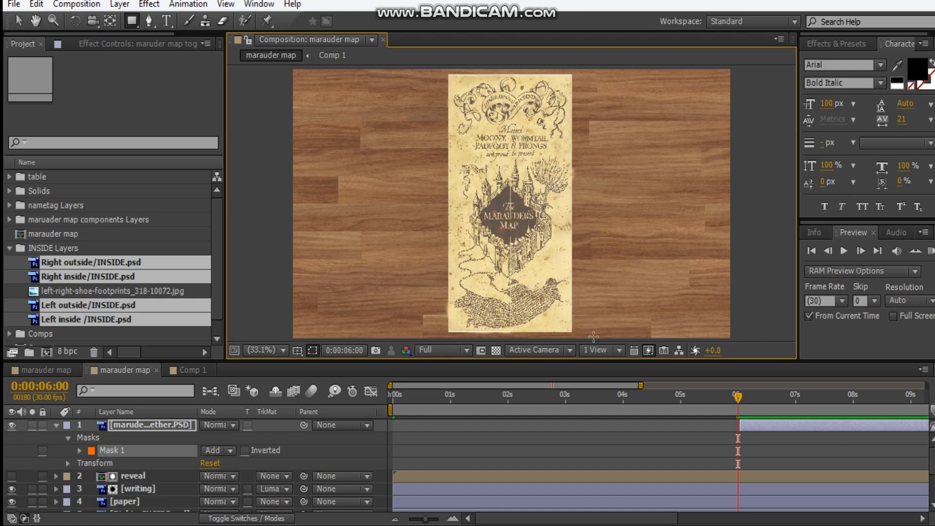
{"action": "left_click", "coordinate": [745, 397]}
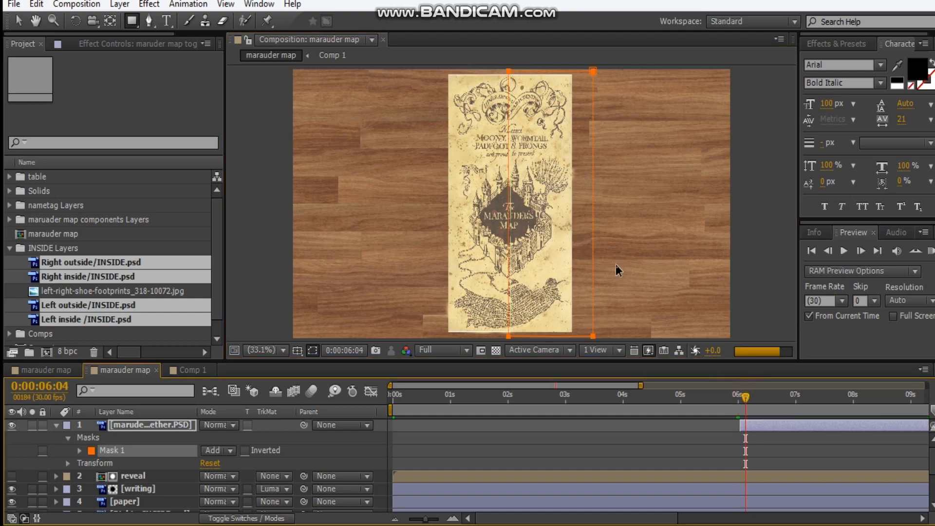
{"action": "scroll", "coordinate": [515, 215], "scroll_direction": "up", "scroll_amount": 2}
{"action": "scroll", "coordinate": [515, 214], "scroll_direction": "up", "scroll_amount": 1}
{"action": "key", "text": "v"}
{"action": "left_click", "coordinate": [494, 207]}
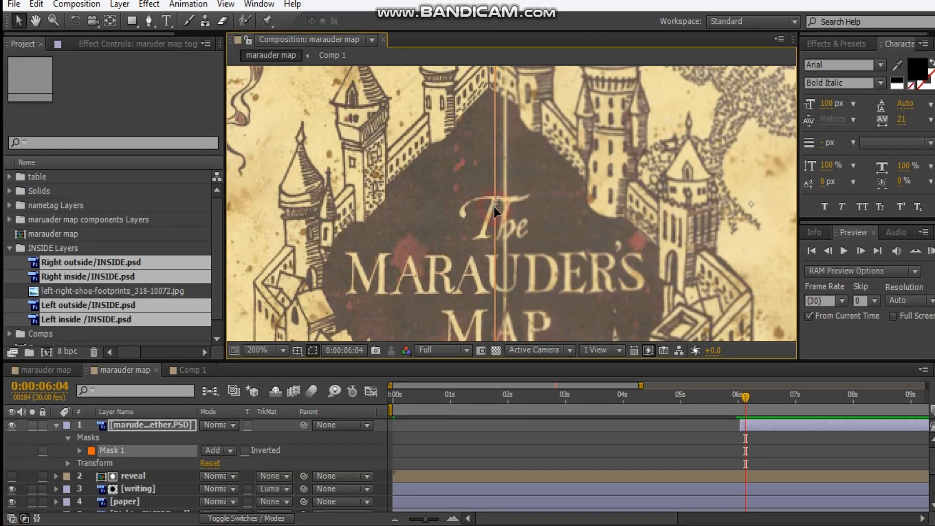
{"action": "left_click_drag", "start_coordinate": [497, 205], "coordinate": [505, 203]}
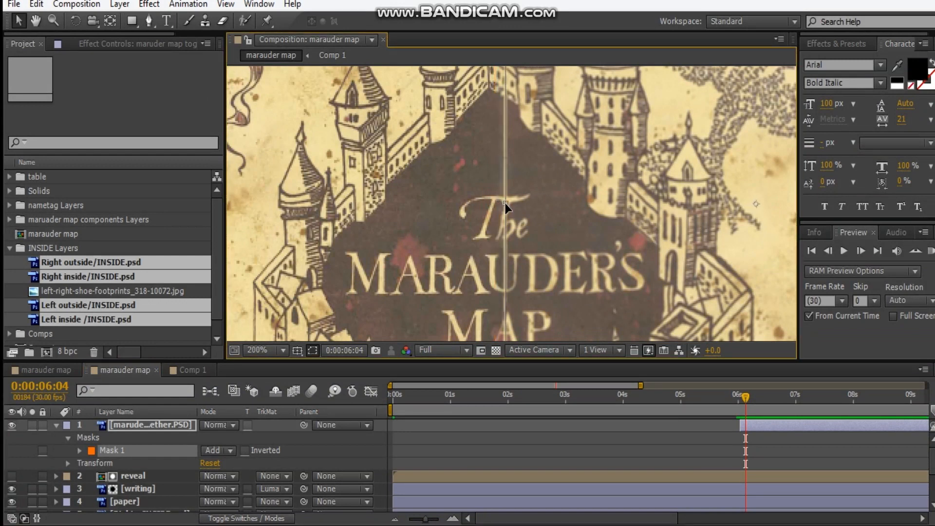
{"action": "scroll", "coordinate": [603, 206], "scroll_direction": "down", "scroll_amount": 3}
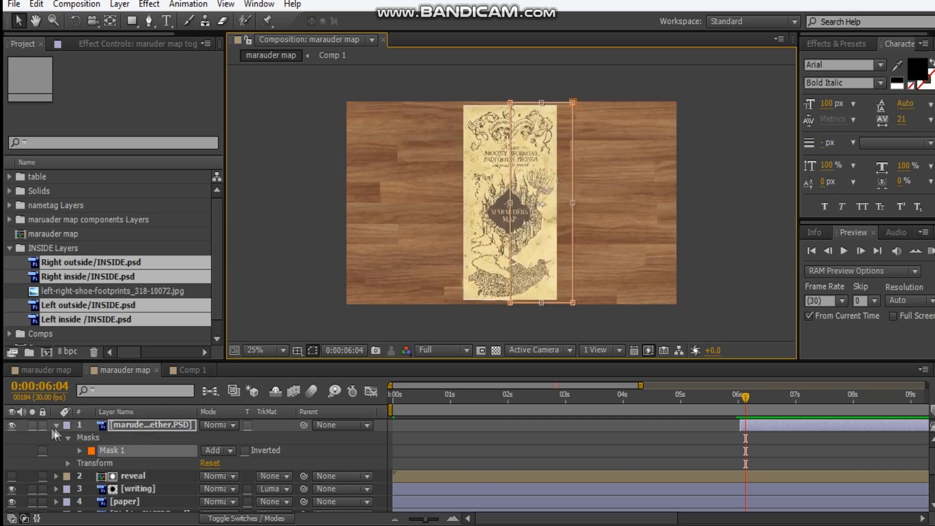
Solo the masked map layer, duplicate it, and set the duplicate's mask mode to Subtract.
{"action": "left_click", "coordinate": [32, 426]}
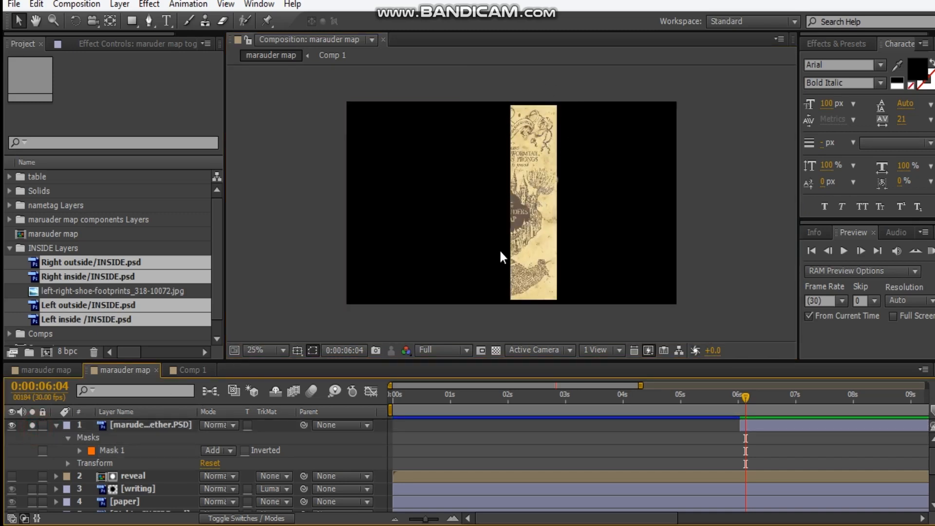
{"action": "left_click", "coordinate": [141, 423]}
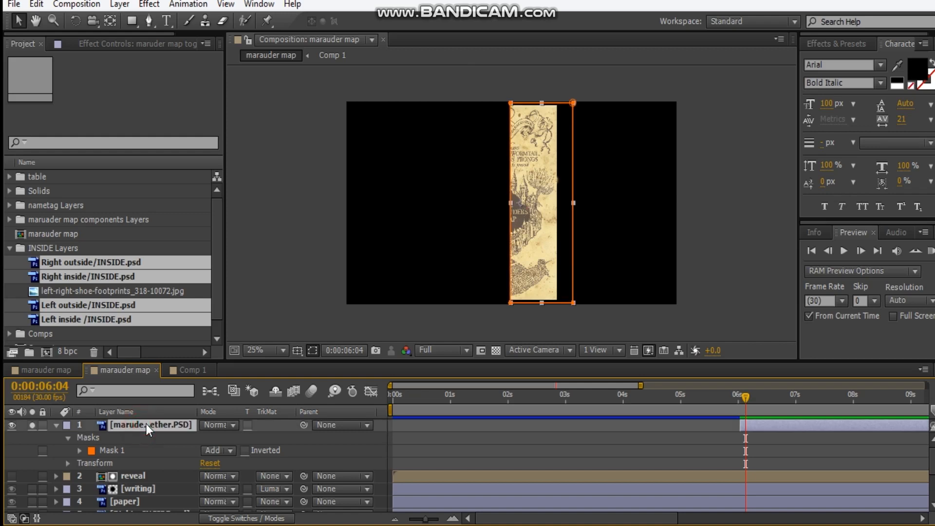
{"action": "key", "text": "ctrl+d"}
{"action": "key", "text": "m"}
{"action": "key", "text": "m"}
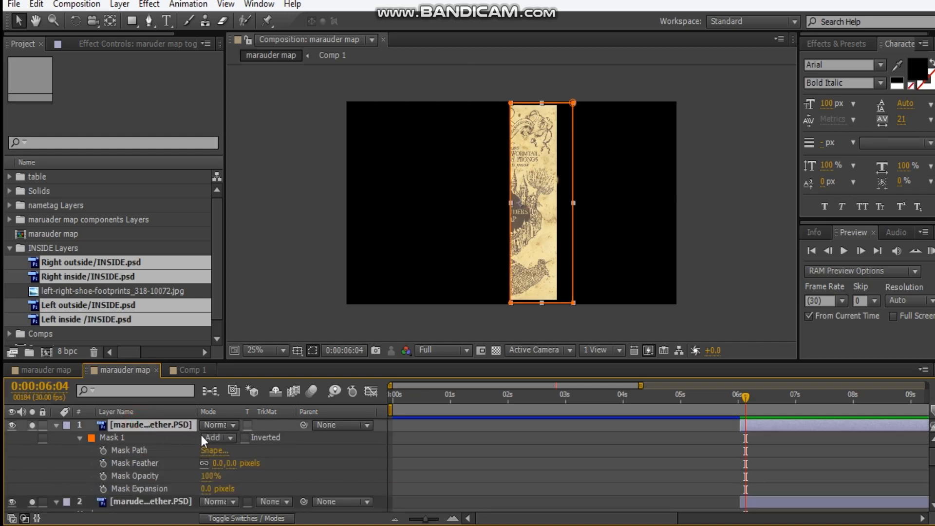
{"action": "left_click", "coordinate": [210, 437]}
{"action": "left_click", "coordinate": [239, 356]}
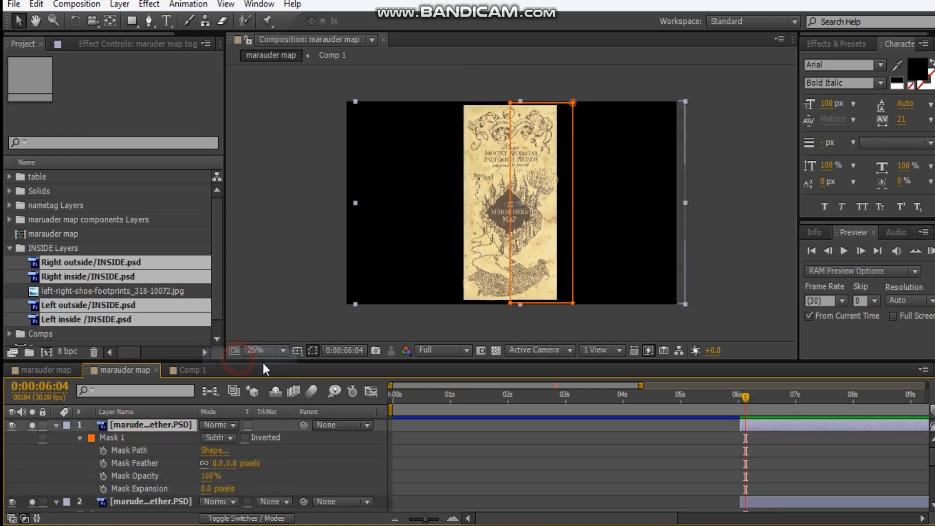
Rename the upper map copy left and the lower one right.
{"action": "left_click", "coordinate": [56, 426]}
{"action": "left_click", "coordinate": [57, 438]}
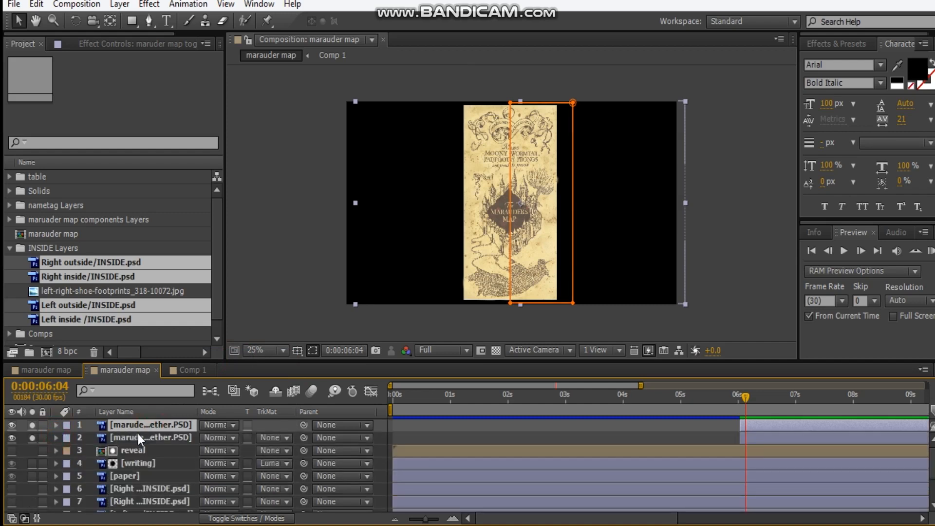
{"action": "key", "text": "Return"}
{"action": "type", "text": "left"}
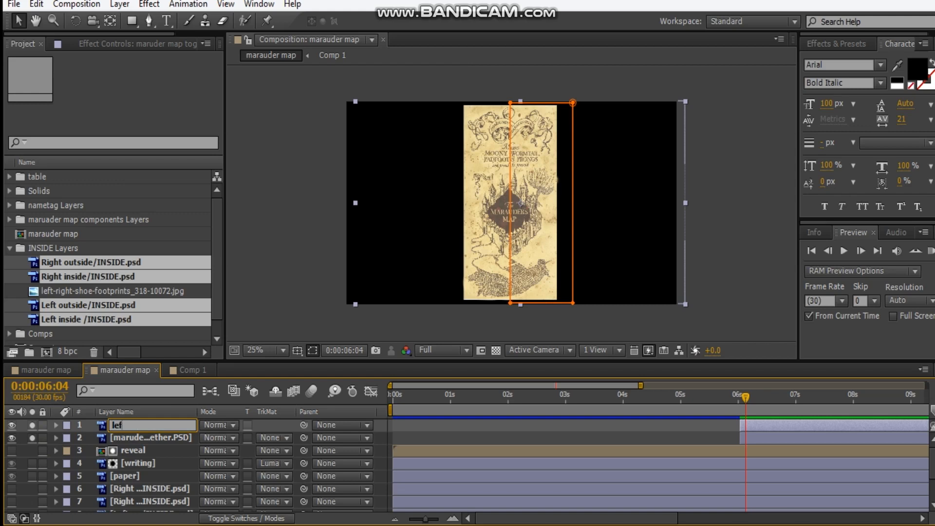
{"action": "left_click", "coordinate": [175, 440]}
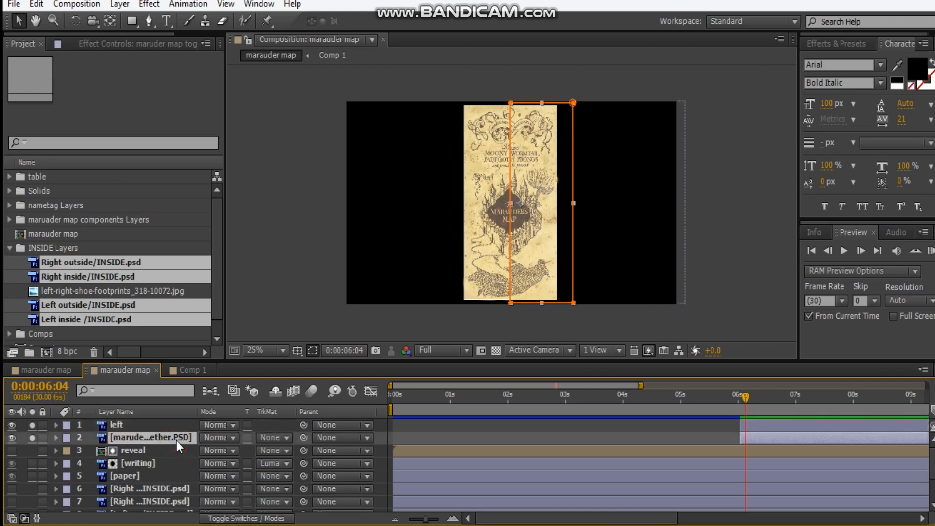
{"action": "key", "text": "Return"}
{"action": "type", "text": "right"}
{"action": "key", "text": "Return"}
Set the mask feather of both the left and right layers to 2 pixels.
{"action": "left_click", "coordinate": [160, 429], "text": "ctrl"}
{"action": "key", "text": "f"}
{"action": "left_click", "coordinate": [220, 451]}
{"action": "type", "text": "2"}
{"action": "key", "text": "Return"}
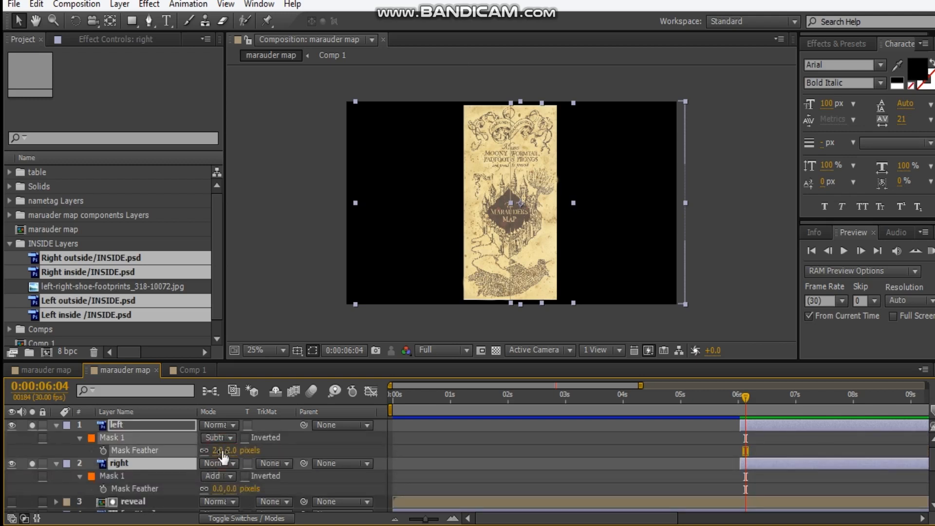
{"action": "left_click", "coordinate": [216, 489]}
{"action": "key", "text": "Return"}
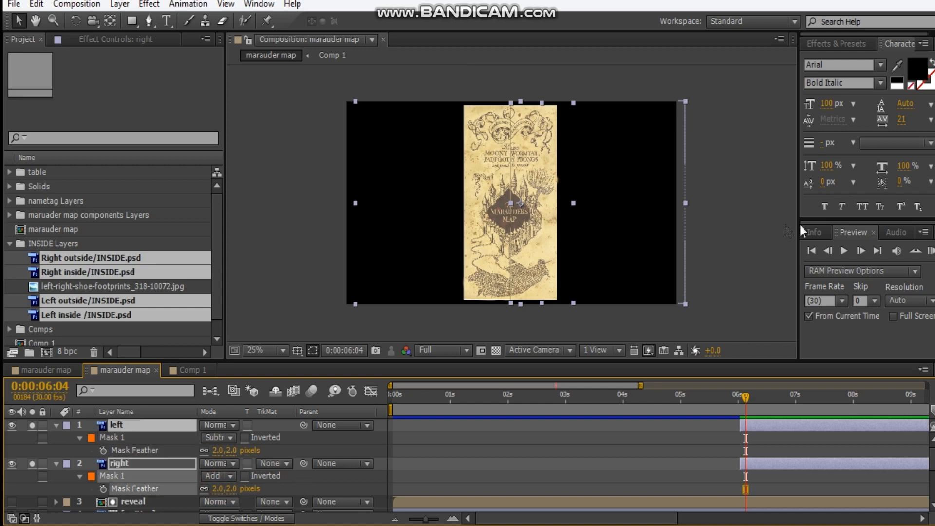
{"action": "left_click", "coordinate": [775, 238]}
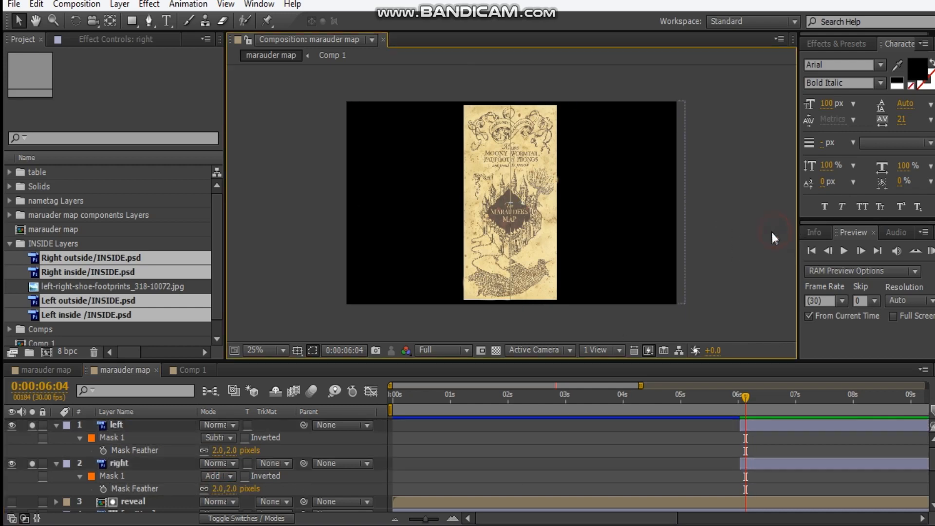
Collapse and unsolo the left and right layers, and make the four INSIDE.psd layers visible.
{"action": "left_click", "coordinate": [57, 424]}
{"action": "left_click", "coordinate": [56, 437]}
{"action": "left_click", "coordinate": [32, 425]}
{"action": "left_click", "coordinate": [32, 437]}
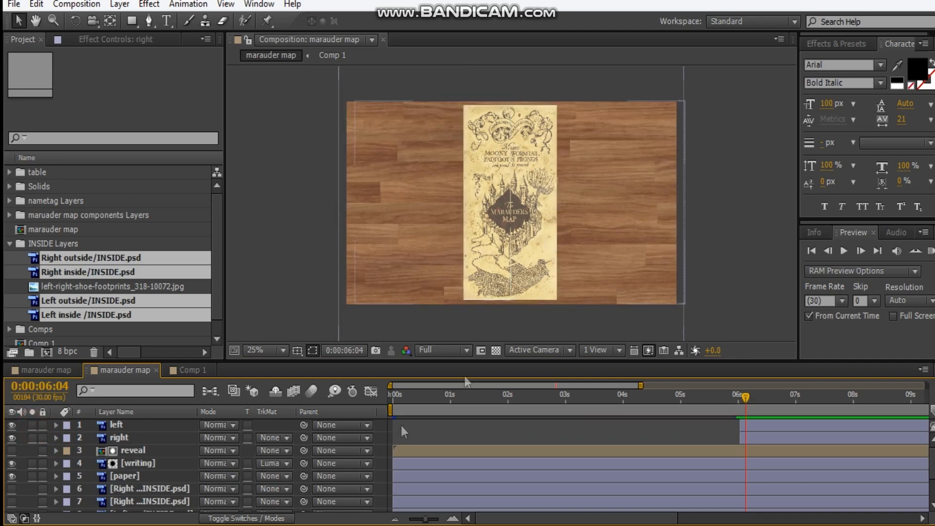
{"action": "scroll", "coordinate": [138, 443], "scroll_direction": "down", "scroll_amount": 2}
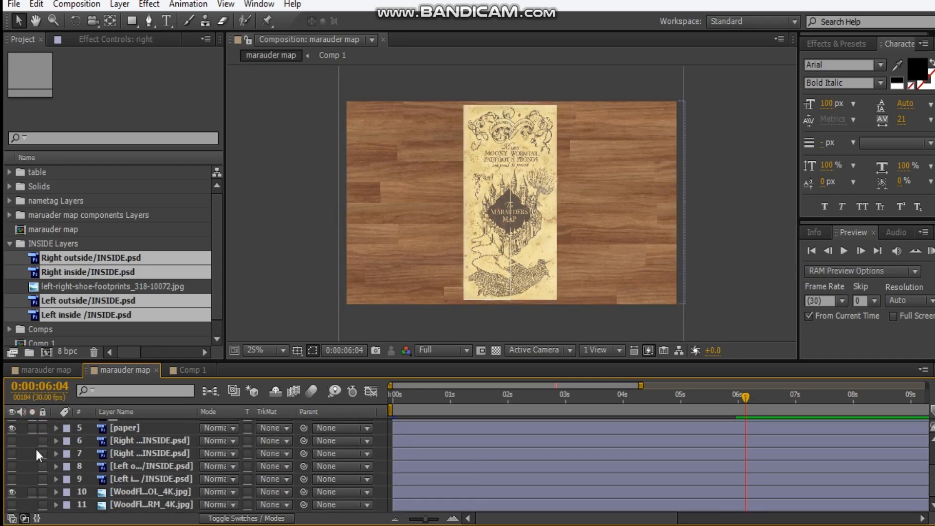
{"action": "left_click_drag", "start_coordinate": [15, 439], "coordinate": [14, 477]}
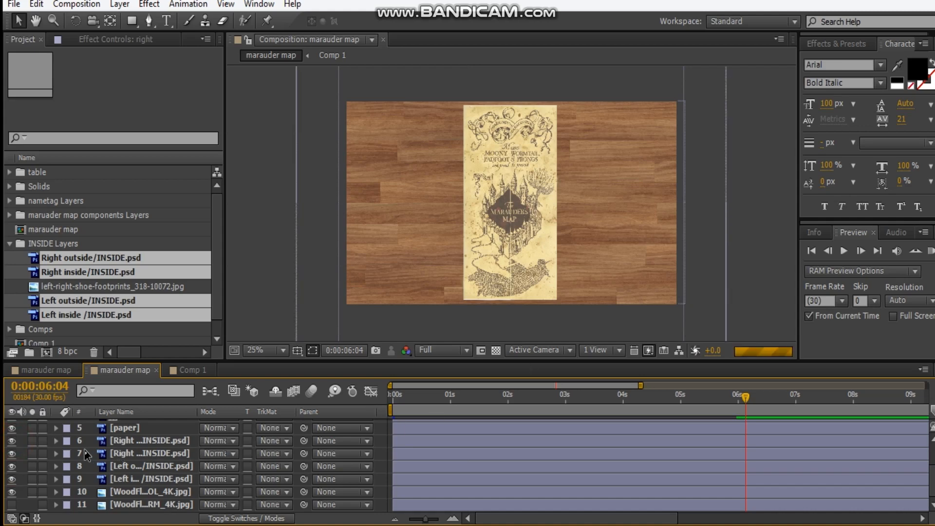
Scale all four INSIDE.psd layers to 47%.
{"action": "left_click", "coordinate": [131, 443]}
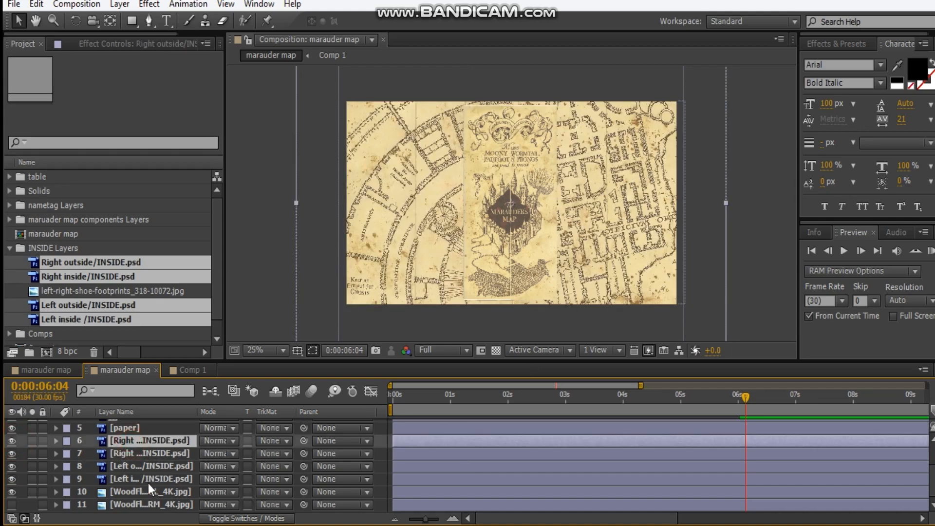
{"action": "left_click", "coordinate": [147, 482], "text": "shift"}
{"action": "key", "text": "s"}
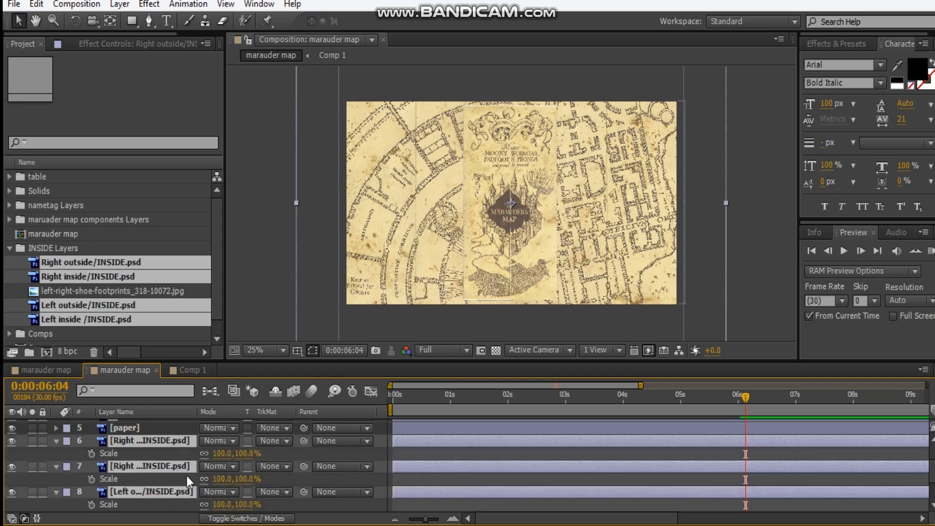
{"action": "left_click", "coordinate": [224, 453]}
{"action": "scroll", "coordinate": [138, 449], "scroll_direction": "down", "scroll_amount": 2}
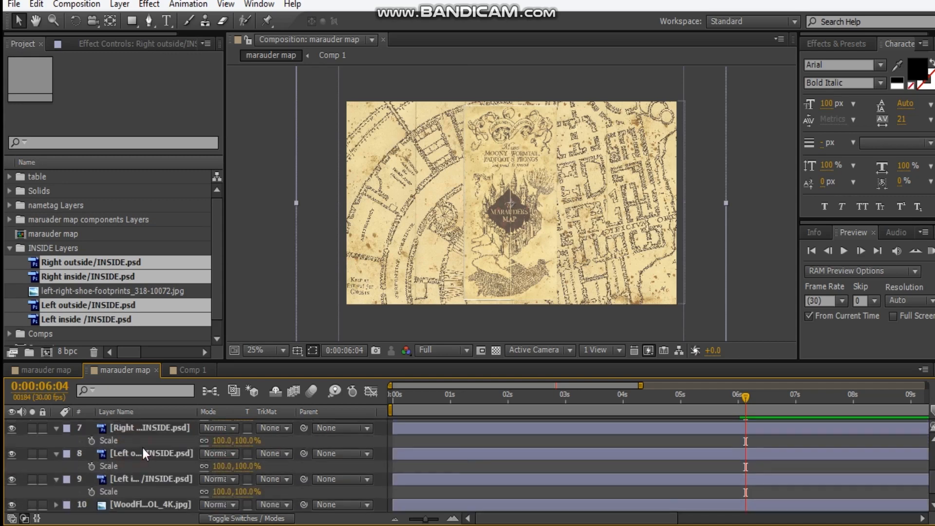
{"action": "left_click", "coordinate": [223, 466]}
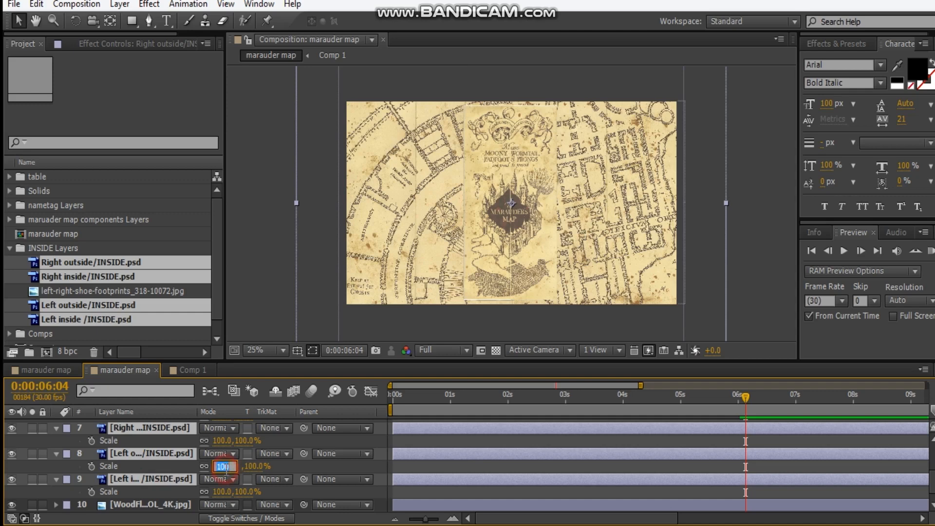
{"action": "type", "text": "47"}
{"action": "key", "text": "Return"}
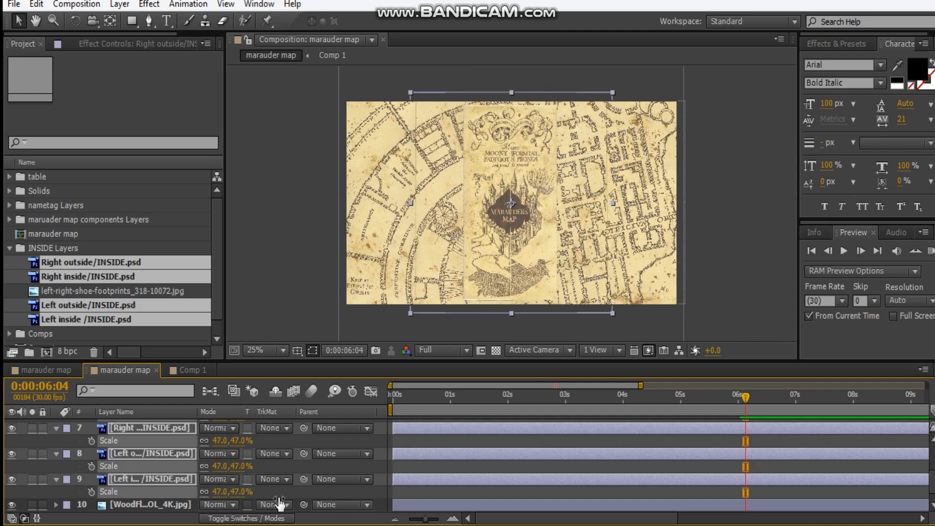
Move the four INSIDE.psd layers down slightly to line up with the folded map, and collapse their properties.
{"action": "scroll", "coordinate": [237, 485], "scroll_direction": "up", "scroll_amount": 3}
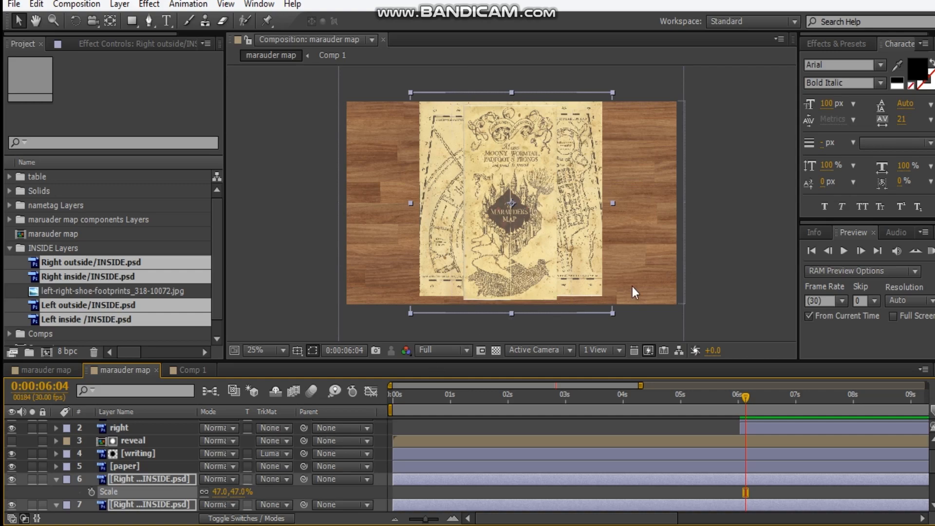
{"action": "left_click", "coordinate": [571, 218]}
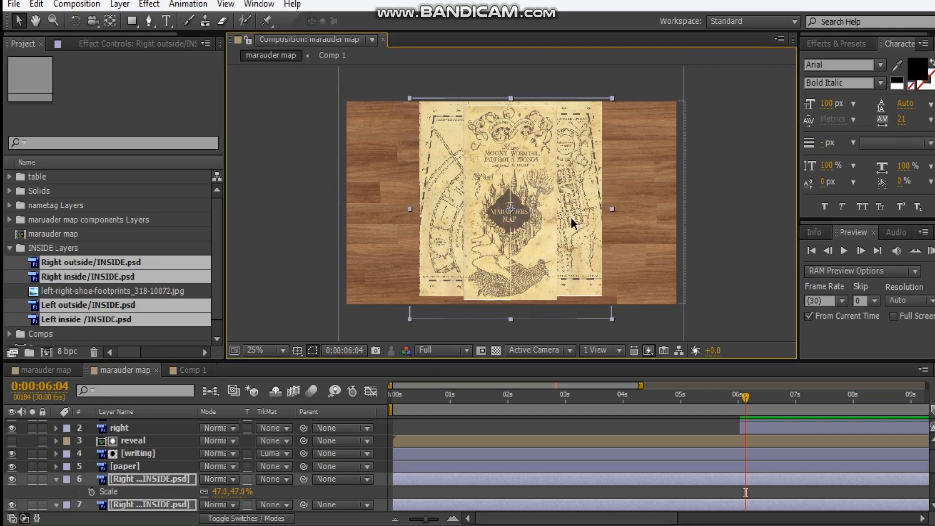
{"action": "left_click_drag", "start_coordinate": [572, 219], "coordinate": [589, 168]}
{"action": "left_click", "coordinate": [745, 205]}
{"action": "left_click_drag", "start_coordinate": [555, 195], "coordinate": [533, 258]}
{"action": "left_click", "coordinate": [55, 480]}
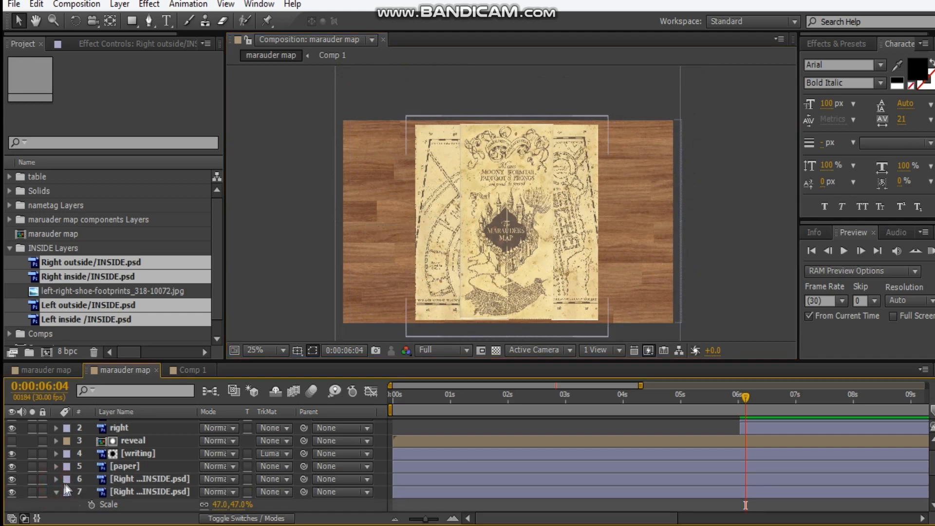
{"action": "left_click", "coordinate": [57, 493]}
{"action": "scroll", "coordinate": [59, 492], "scroll_direction": "down", "scroll_amount": 2}
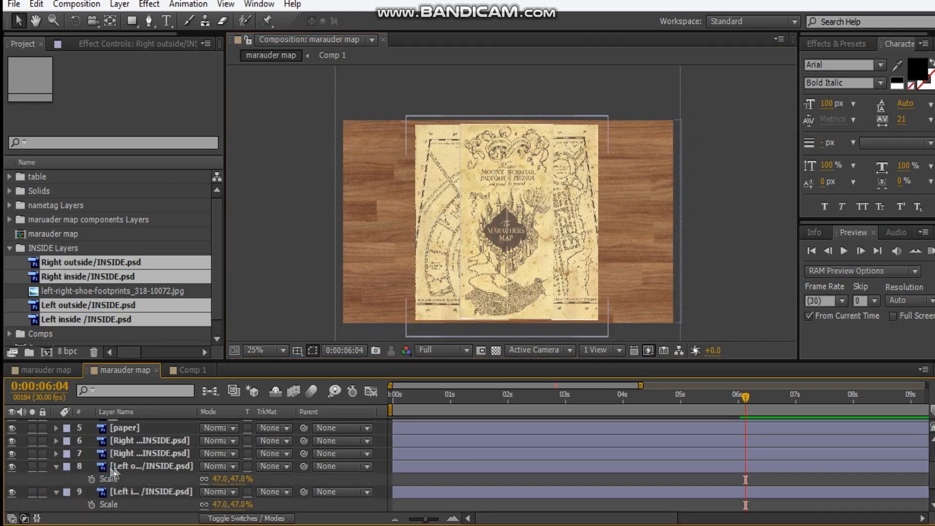
{"action": "left_click", "coordinate": [56, 467]}
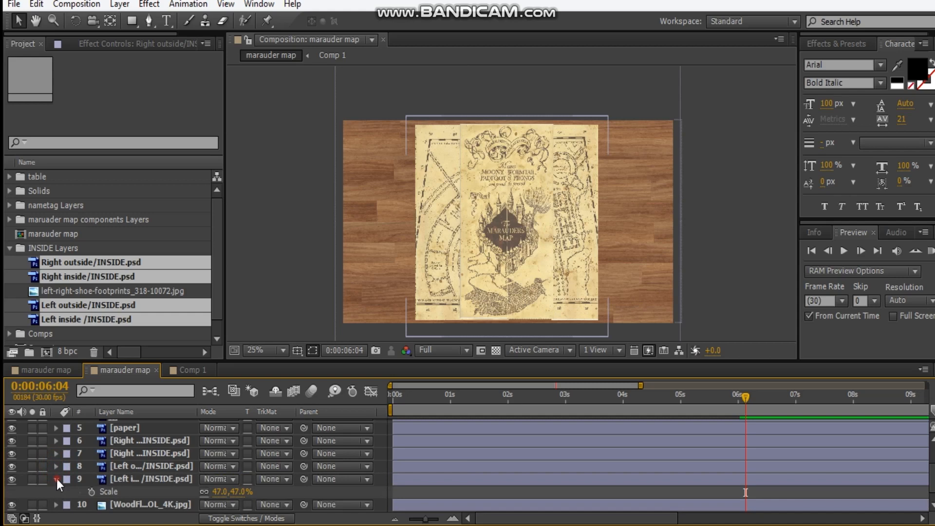
{"action": "left_click", "coordinate": [56, 479]}
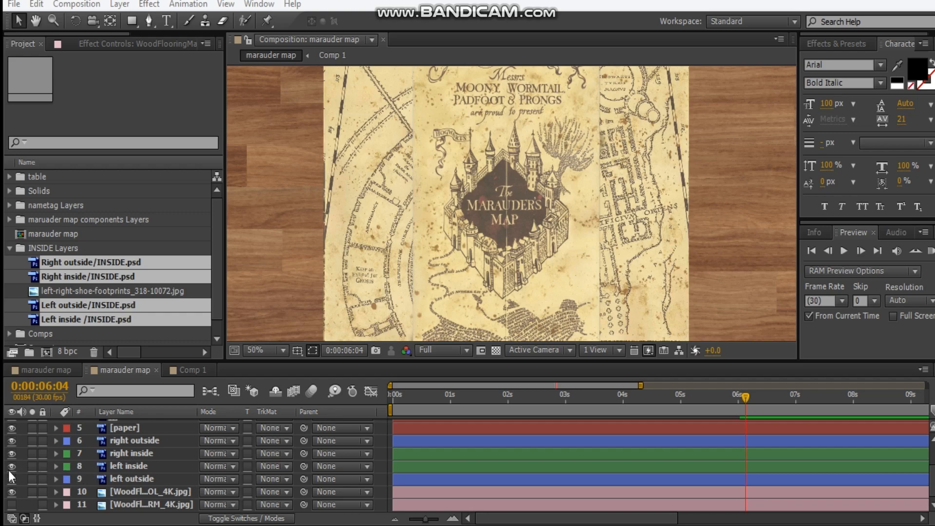
Hide the left inside, left outside, left and right layers.
{"action": "left_click_drag", "start_coordinate": [12, 468], "coordinate": [12, 476]}
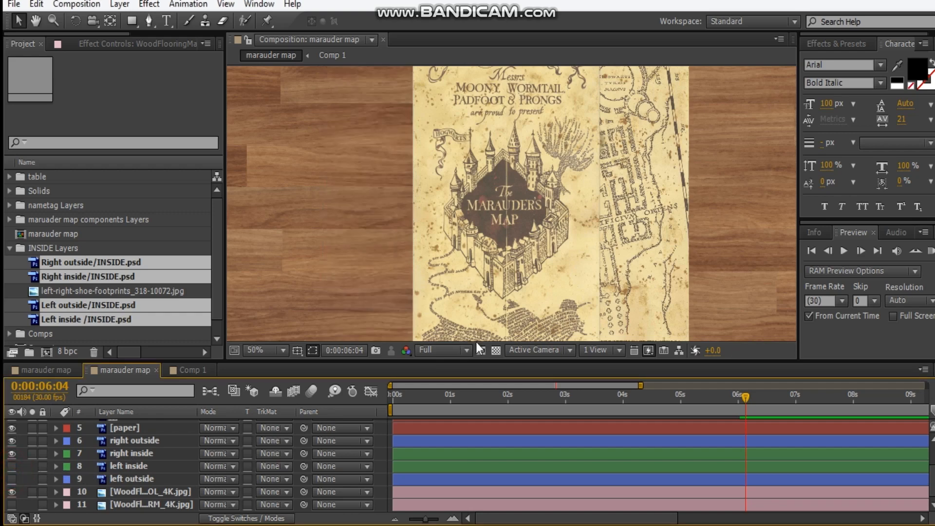
{"action": "scroll", "coordinate": [39, 450], "scroll_direction": "up", "scroll_amount": 3}
{"action": "left_click_drag", "start_coordinate": [11, 426], "coordinate": [11, 438]}
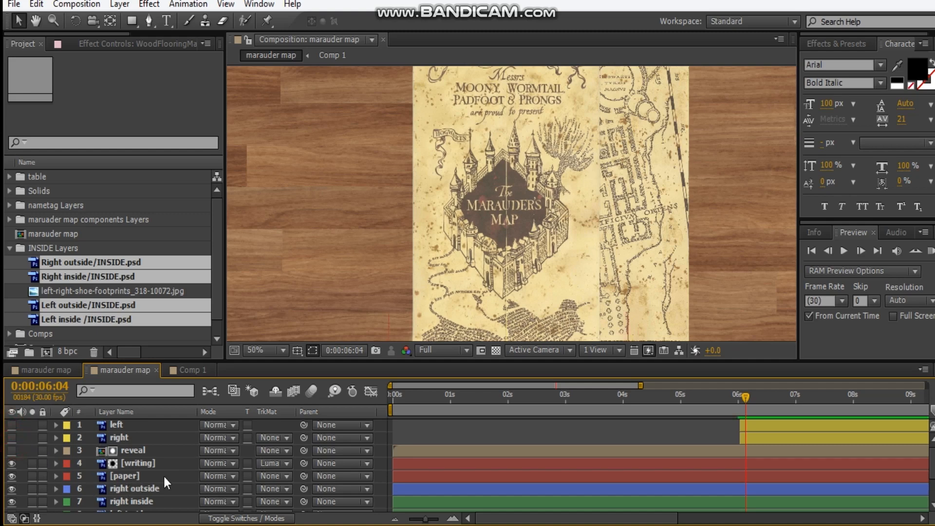
{"action": "scroll", "coordinate": [90, 483], "scroll_direction": "down", "scroll_amount": 3}
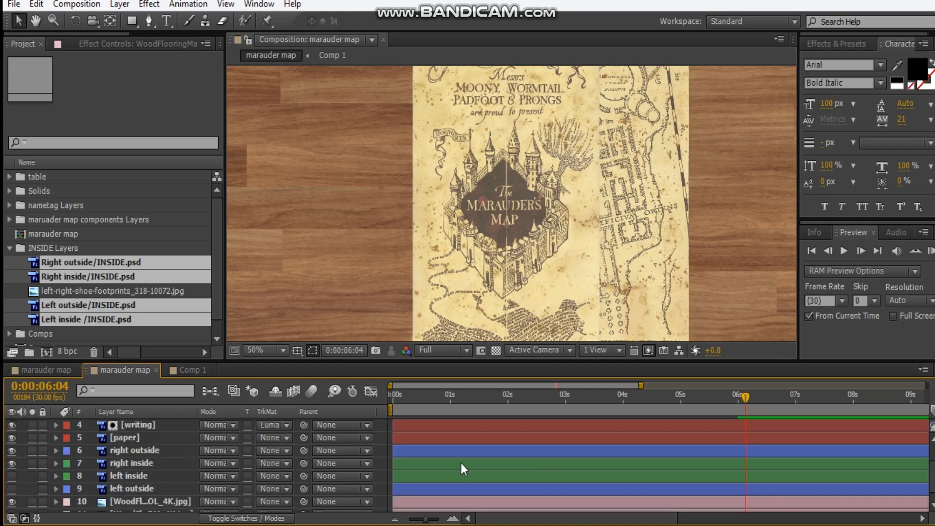
Solo the right outside and right inside layers, then leave only right outside soloed.
{"action": "left_click", "coordinate": [32, 463]}
{"action": "left_click", "coordinate": [32, 453]}
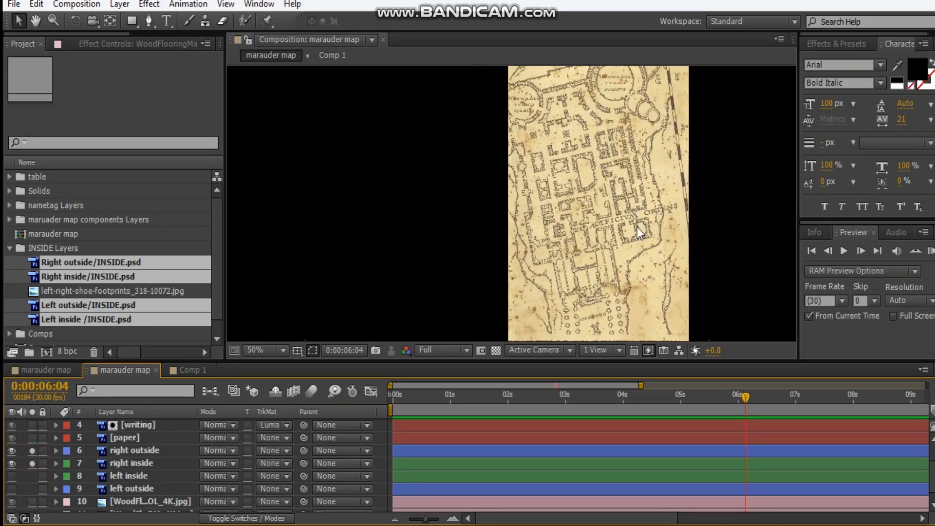
{"action": "scroll", "coordinate": [637, 227], "scroll_direction": "down", "scroll_amount": 2}
{"action": "left_click_drag", "start_coordinate": [546, 223], "coordinate": [450, 225]}
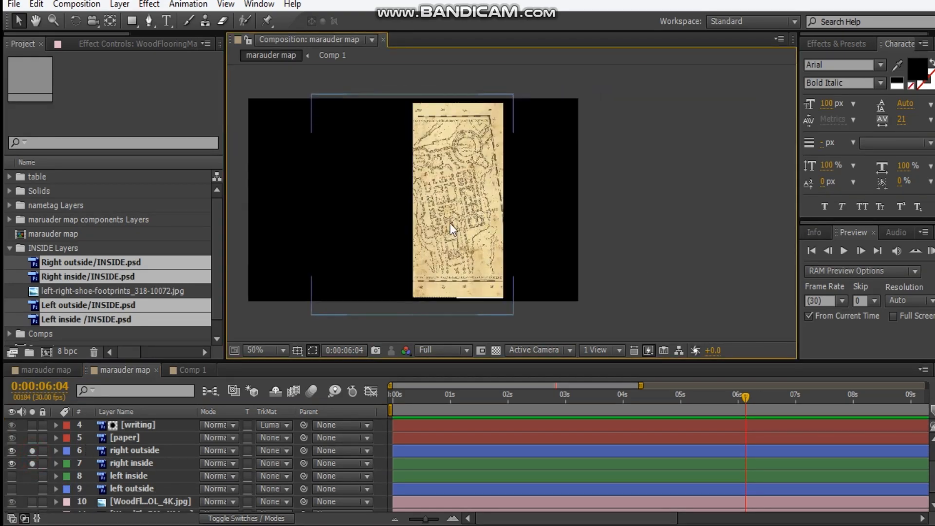
{"action": "scroll", "coordinate": [453, 229], "scroll_direction": "up", "scroll_amount": 2}
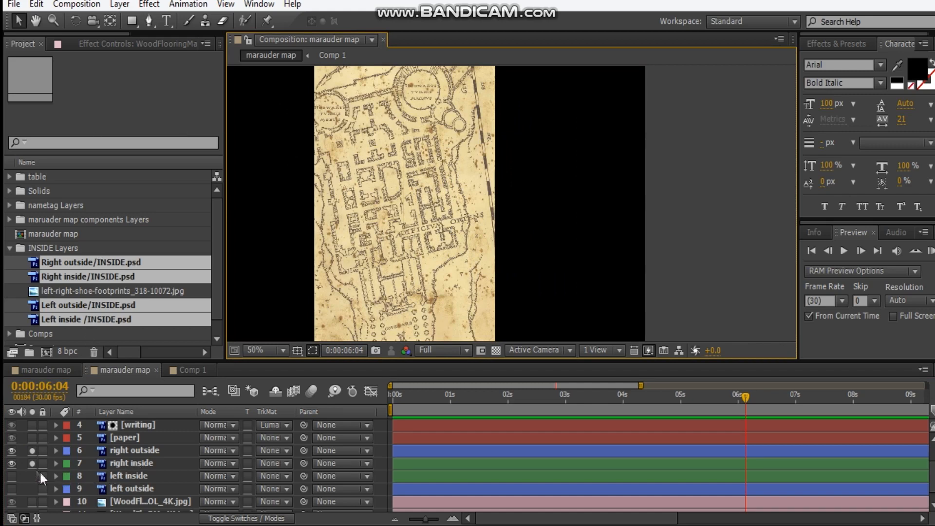
{"action": "left_click", "coordinate": [32, 464]}
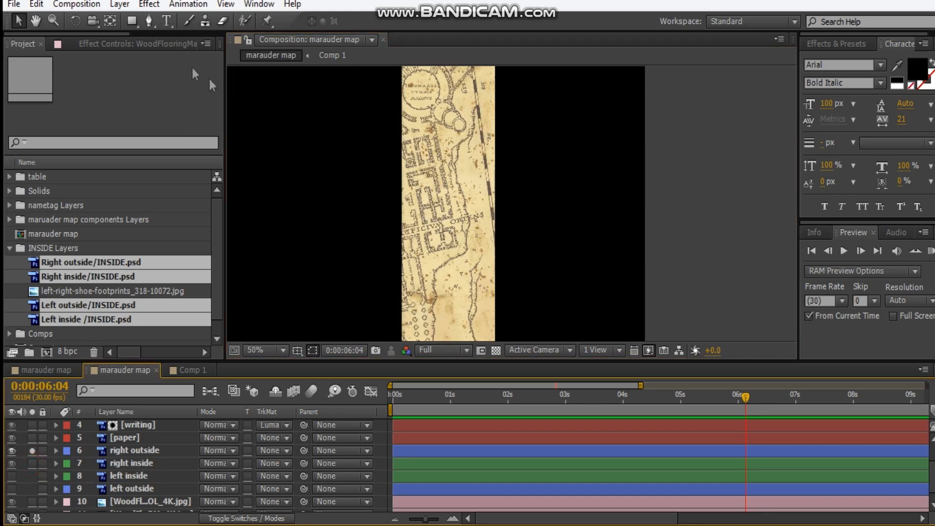
Move the right outside layer's anchor point to the left edge of its map panel, on the fold line.
{"action": "left_click", "coordinate": [107, 25]}
{"action": "left_click_drag", "start_coordinate": [430, 192], "coordinate": [487, 175]}
{"action": "scroll", "coordinate": [480, 178], "scroll_direction": "down", "scroll_amount": 1}
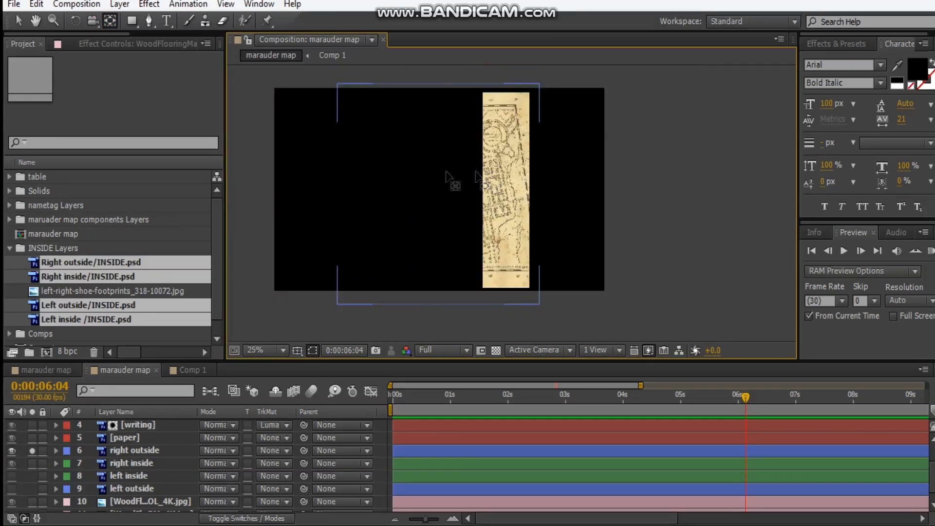
{"action": "left_click", "coordinate": [163, 450]}
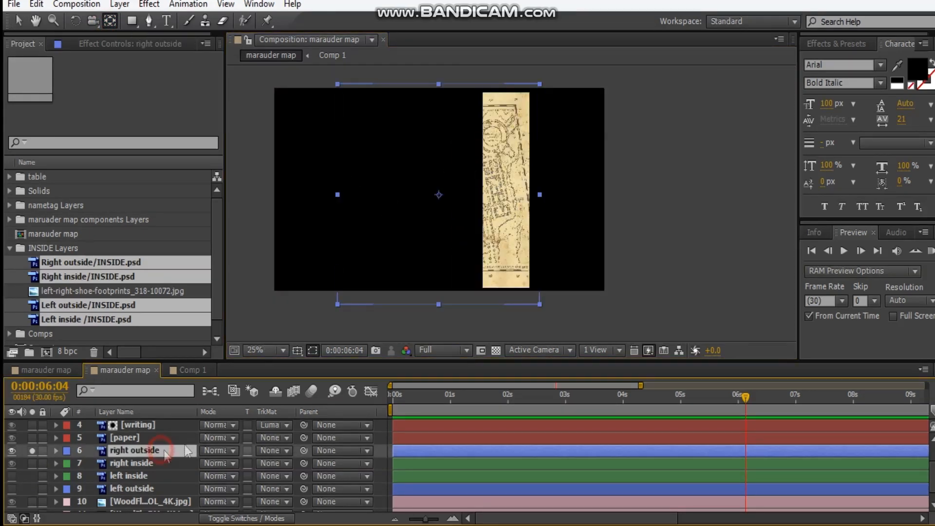
{"action": "scroll", "coordinate": [456, 195], "scroll_direction": "up", "scroll_amount": 1}
{"action": "left_click", "coordinate": [366, 184]}
{"action": "left_click_drag", "start_coordinate": [404, 184], "coordinate": [451, 188]}
{"action": "scroll", "coordinate": [452, 180], "scroll_direction": "up", "scroll_amount": 1}
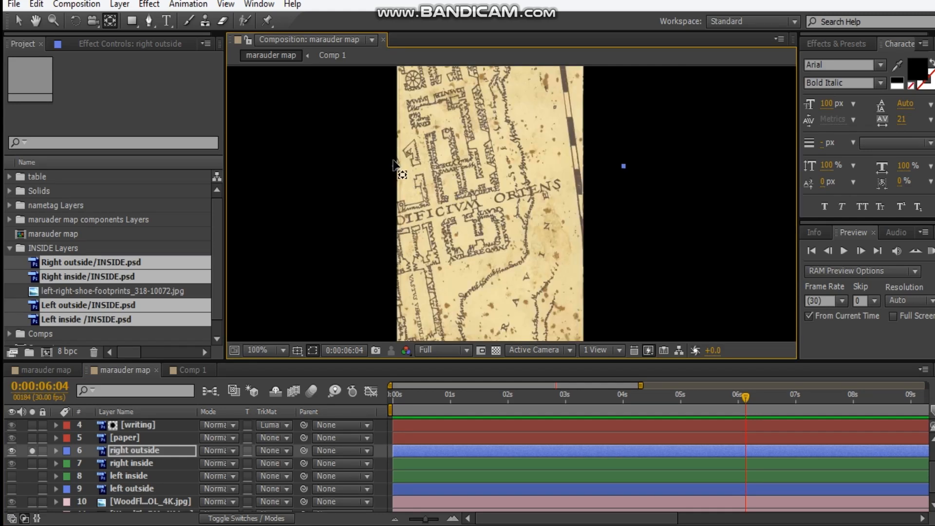
{"action": "scroll", "coordinate": [455, 215], "scroll_direction": "down", "scroll_amount": 1}
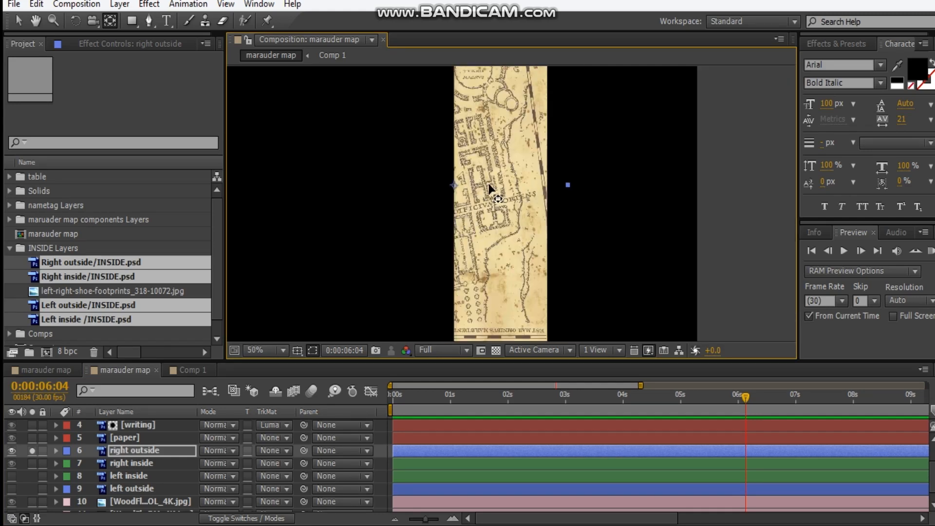
{"action": "scroll", "coordinate": [490, 188], "scroll_direction": "down", "scroll_amount": 1}
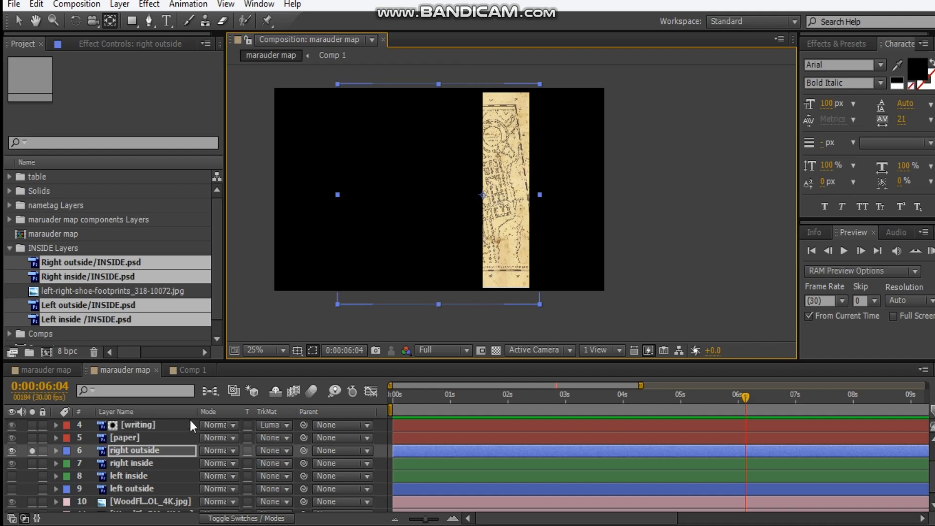
Solo the right inside layer together with right outside to see the two panels joined.
{"action": "left_click", "coordinate": [32, 453]}
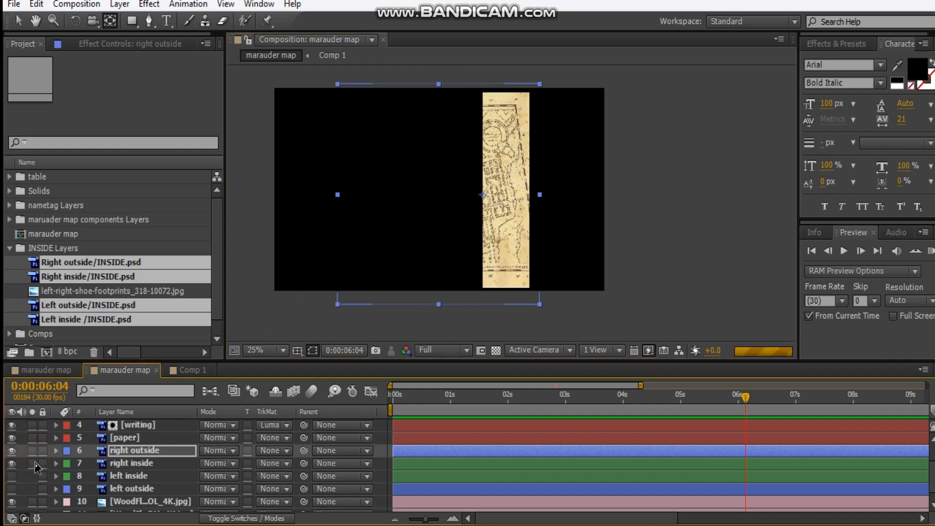
{"action": "left_click", "coordinate": [33, 463]}
{"action": "left_click", "coordinate": [33, 450]}
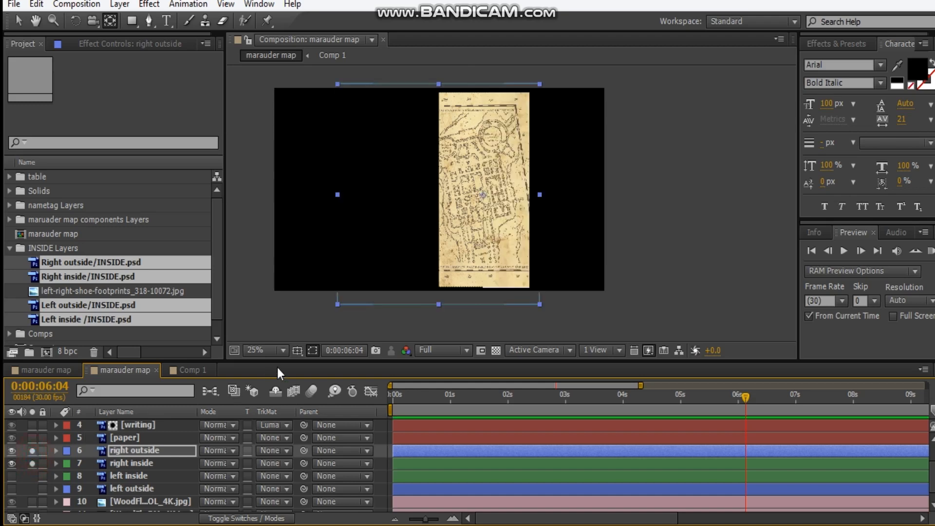
{"action": "scroll", "coordinate": [492, 188], "scroll_direction": "up", "scroll_amount": 2}
{"action": "scroll", "coordinate": [449, 194], "scroll_direction": "down", "scroll_amount": 2}
{"action": "scroll", "coordinate": [449, 194], "scroll_direction": "up", "scroll_amount": 2}
{"action": "scroll", "coordinate": [453, 195], "scroll_direction": "down", "scroll_amount": 2}
{"action": "scroll", "coordinate": [467, 197], "scroll_direction": "up", "scroll_amount": 2}
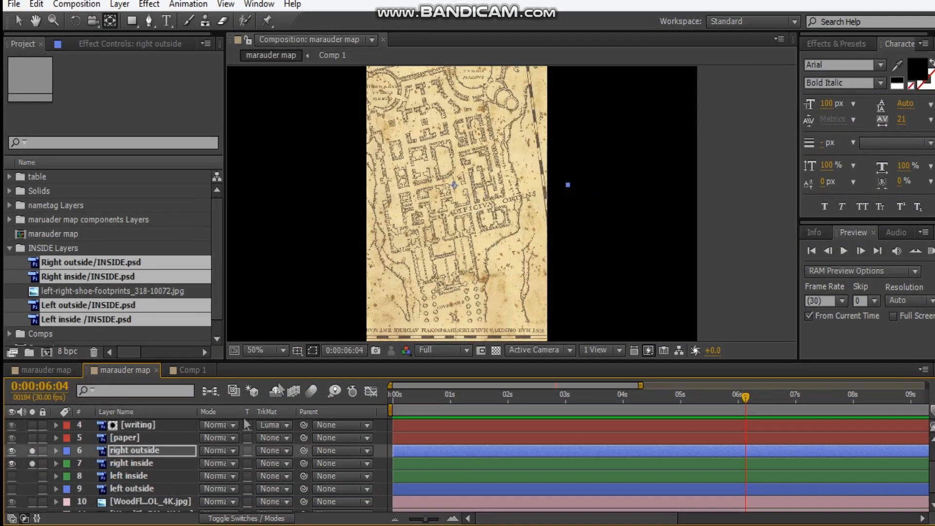
Show the right outside layer's rotation property and move the current time to 0:00:07:13.
{"action": "key", "text": "p"}
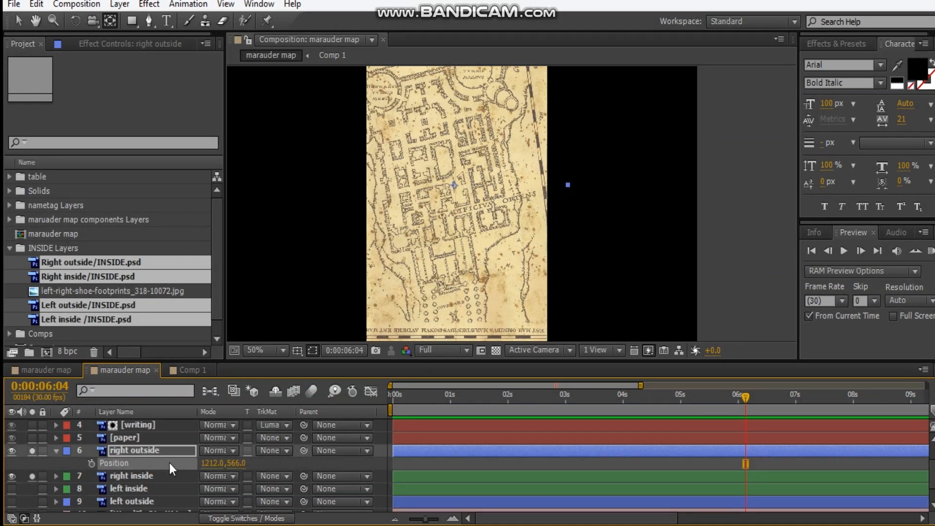
{"action": "key", "text": "r"}
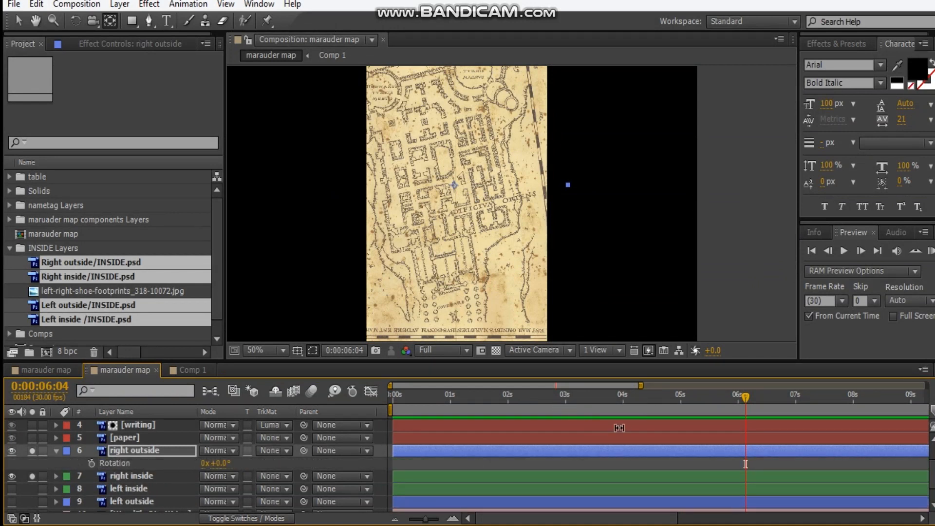
{"action": "scroll", "coordinate": [633, 433], "scroll_direction": "up", "scroll_amount": 2}
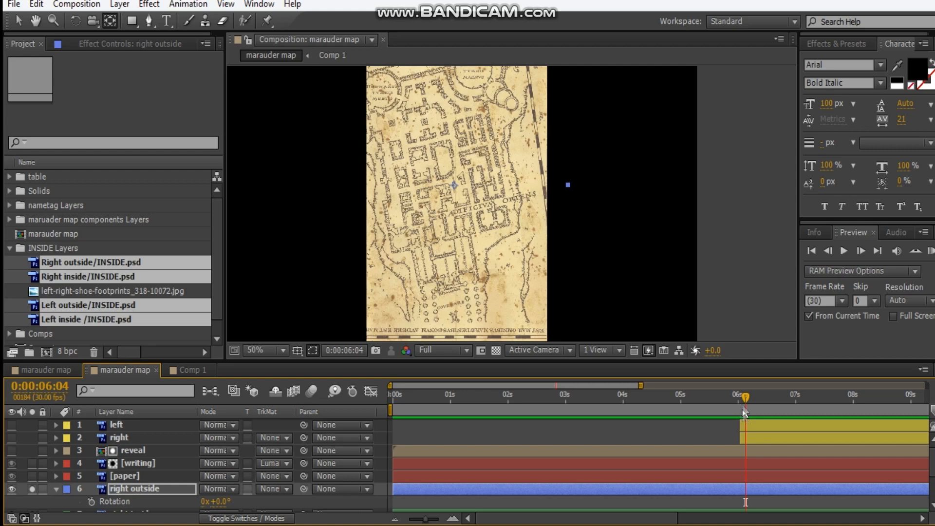
{"action": "left_click_drag", "start_coordinate": [742, 395], "coordinate": [821, 392]}
{"action": "left_click_drag", "start_coordinate": [641, 385], "coordinate": [832, 386]}
{"action": "scroll", "coordinate": [596, 420], "scroll_direction": "down", "scroll_amount": 3}
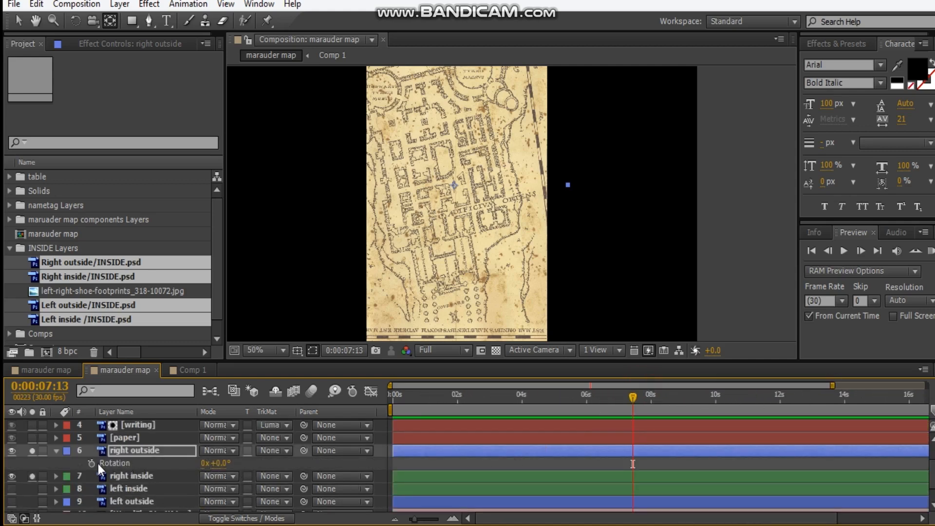
Try rotating the flat right outside layer to -22°, and undo the rotation.
{"action": "left_click", "coordinate": [220, 463]}
{"action": "type", "text": "-22"}
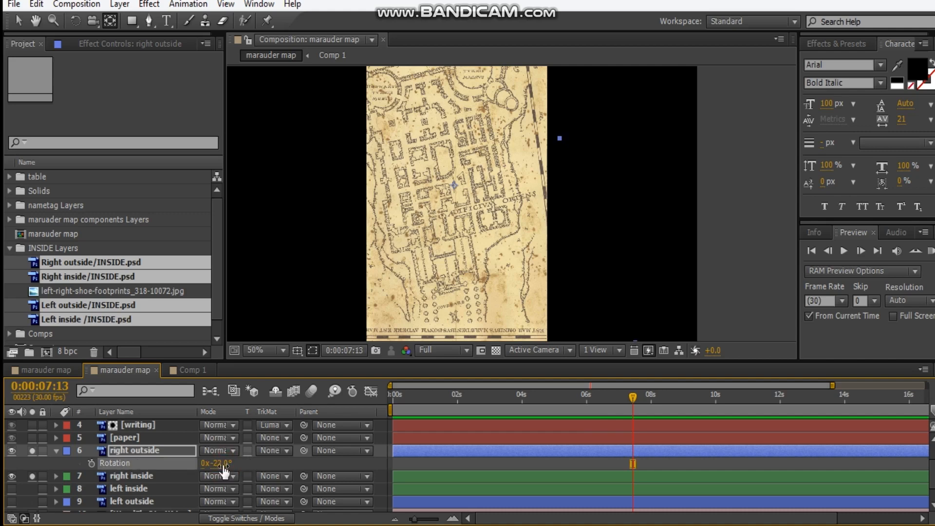
{"action": "key", "text": "Return"}
{"action": "key", "text": "ctrl+z"}
Make the right outside layer a 3D layer and return to the blending mode and track matte settings.
{"action": "left_click", "coordinate": [269, 519]}
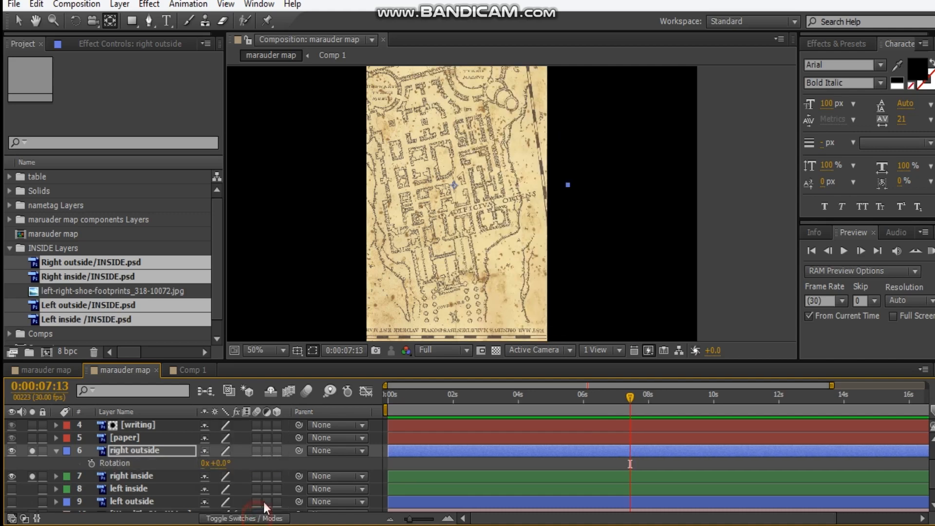
{"action": "left_click", "coordinate": [276, 451]}
{"action": "left_click", "coordinate": [260, 520]}
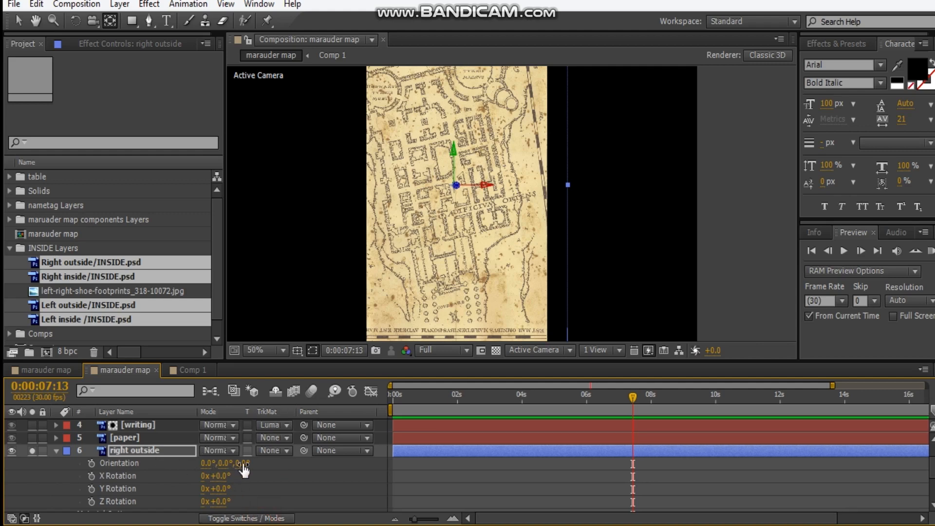
Set the right outside layer's Y orientation to 180° and start keyframing Orientation at 0:00:07:13.
{"action": "mouse_move", "coordinate": [221, 463]}
{"action": "left_mouse_down"}
{"action": "mouse_move", "coordinate": [267, 468]}
{"action": "mouse_move", "coordinate": [219, 470]}
{"action": "mouse_move", "coordinate": [267, 468]}
{"action": "mouse_move", "coordinate": [229, 470]}
{"action": "left_mouse_up"}
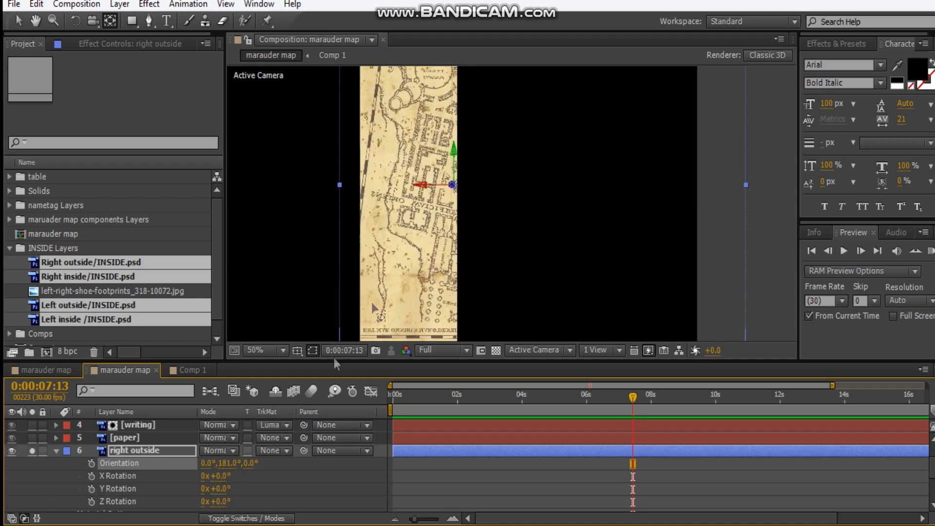
{"action": "left_click", "coordinate": [230, 463]}
{"action": "type", "text": "180"}
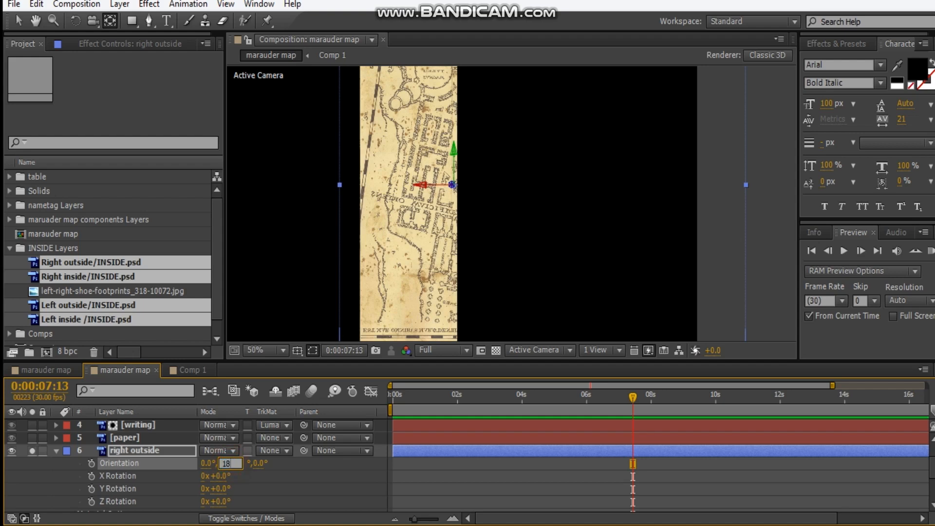
{"action": "key", "text": "Return"}
{"action": "left_click", "coordinate": [92, 463]}
At 0:00:09:12, keyframe the right outside layer's Y orientation at 1° so the panel unfolds.
{"action": "left_click_drag", "start_coordinate": [633, 399], "coordinate": [692, 393]}
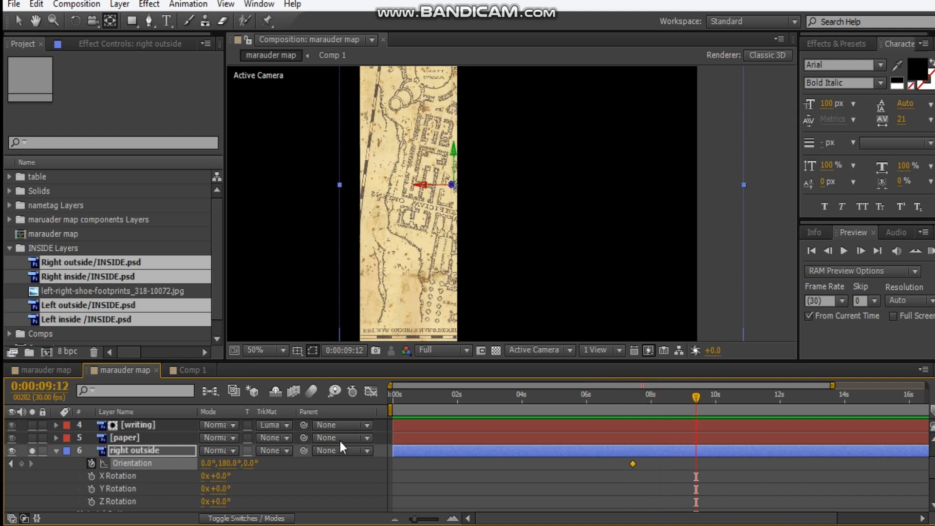
{"action": "left_click_drag", "start_coordinate": [236, 464], "coordinate": [179, 469]}
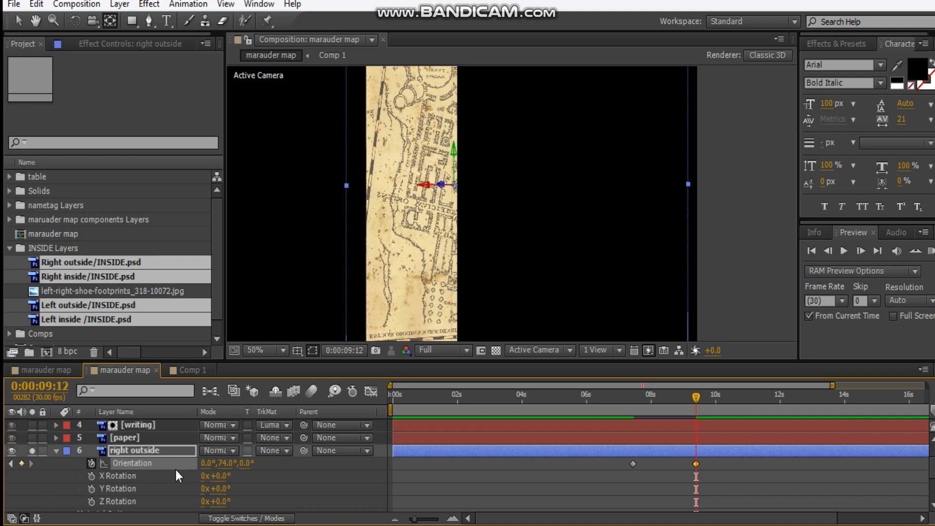
{"action": "left_click", "coordinate": [225, 464]}
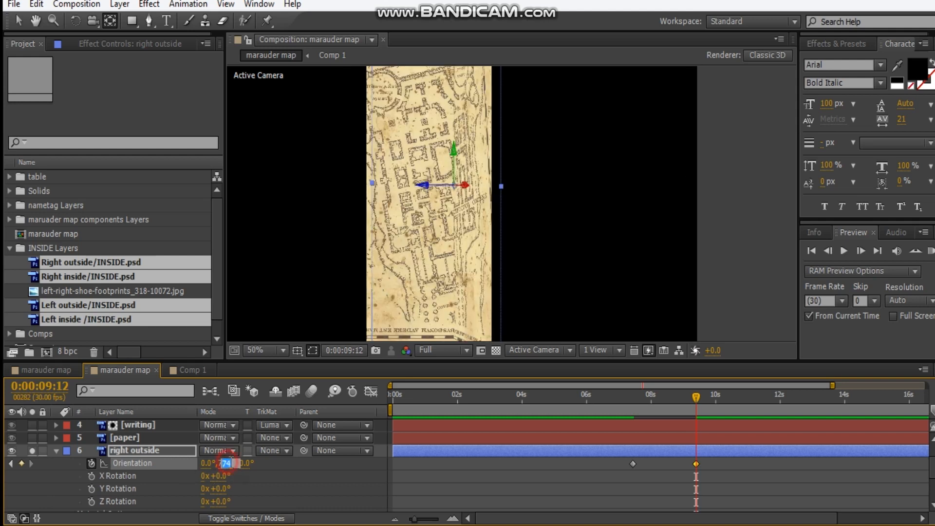
{"action": "type", "text": "1"}
{"action": "key", "text": "Return"}
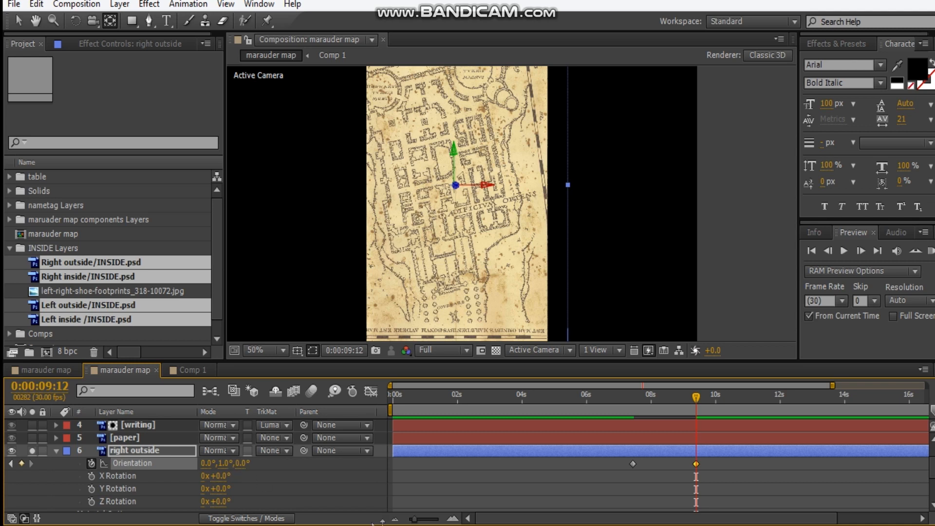
Preview the right outside panel's unfolding from its first orientation keyframe.
{"action": "left_click", "coordinate": [636, 402]}
{"action": "key", "text": "space"}
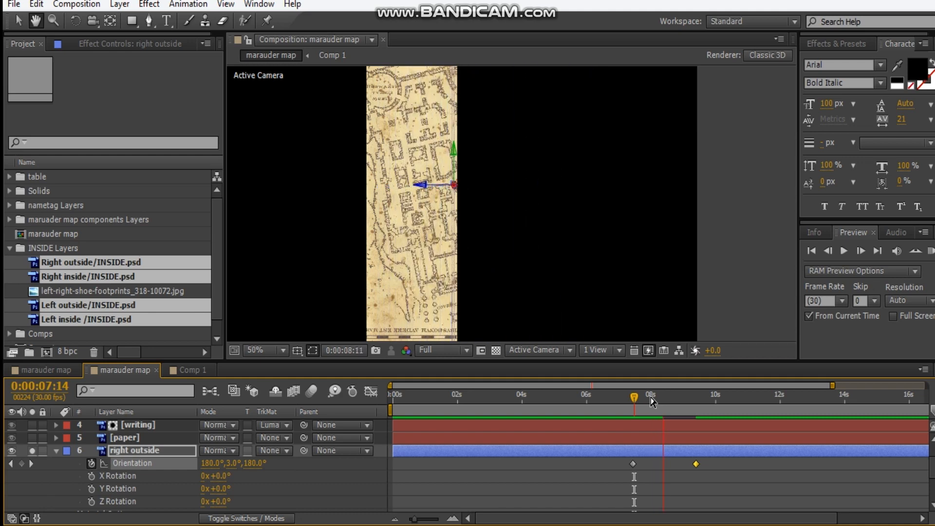
{"action": "left_click", "coordinate": [649, 398]}
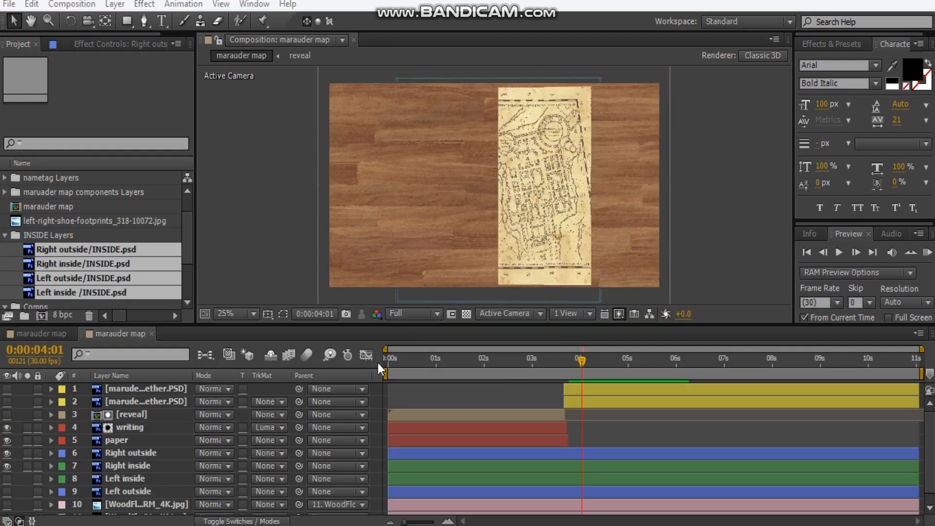
Shift the Right outside, Right inside, Left inside and Left outside layers to start just after 4 seconds.
{"action": "left_click", "coordinate": [134, 453]}
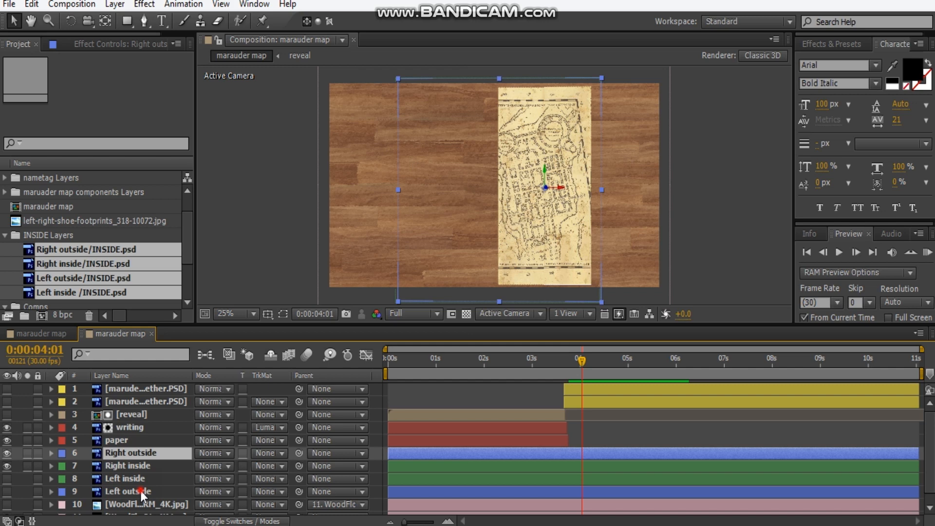
{"action": "left_click", "coordinate": [142, 494], "text": "shift"}
{"action": "left_click_drag", "start_coordinate": [403, 466], "coordinate": [603, 465]}
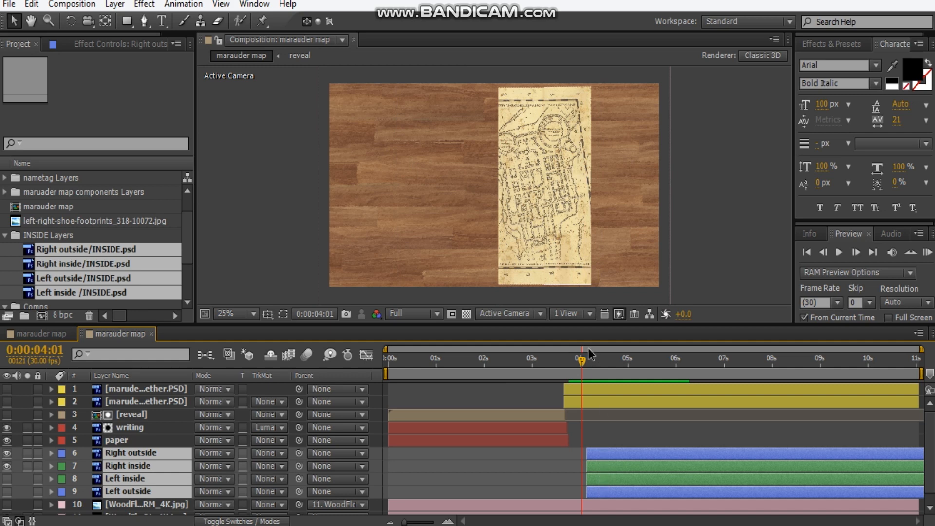
Scrub from about 0:00:04:01 to 0:00:04:24 to check the right panel's unfolding at its new timing.
{"action": "left_click", "coordinate": [581, 361]}
{"action": "left_click_drag", "start_coordinate": [580, 361], "coordinate": [601, 361]}
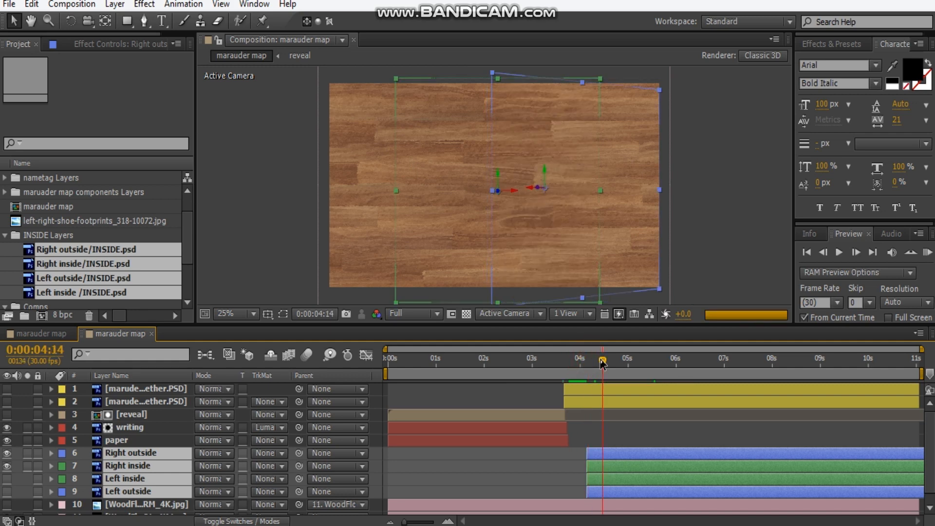
{"action": "left_click", "coordinate": [618, 362]}
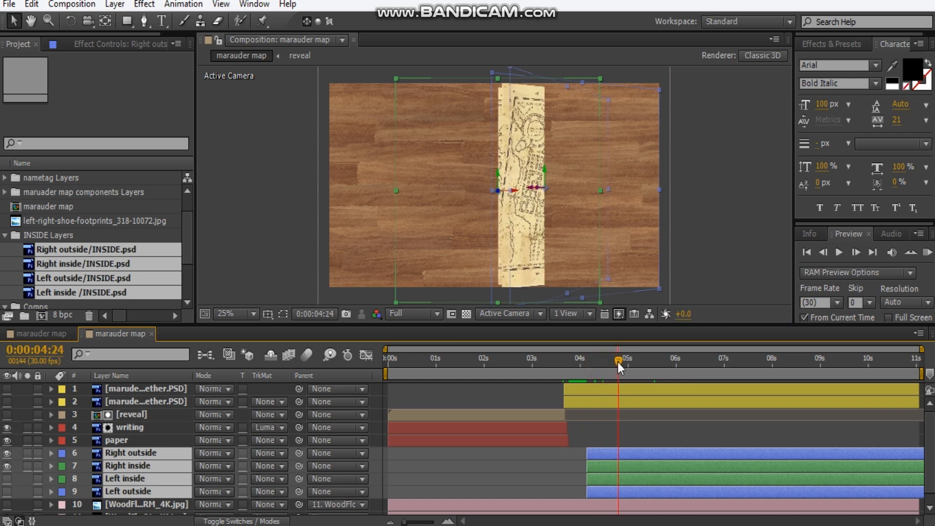
{"action": "left_click", "coordinate": [729, 193]}
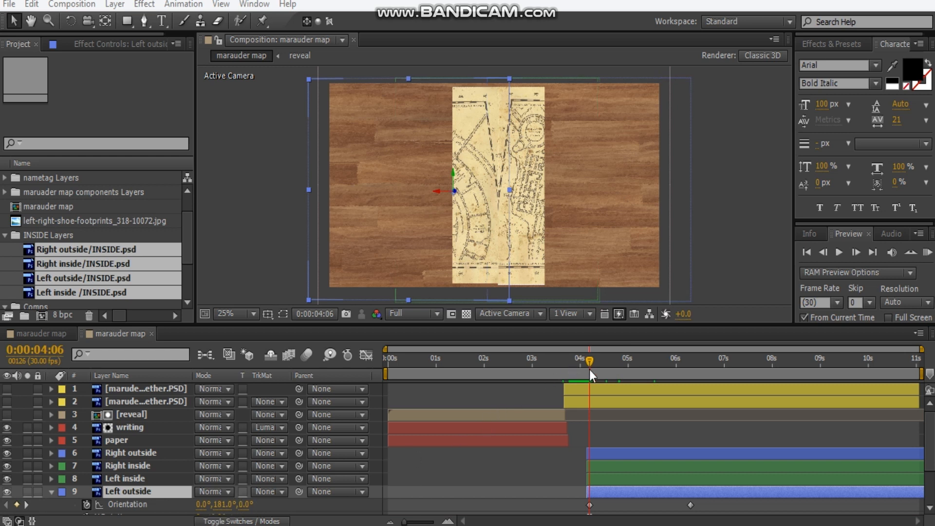
Review both outside panels unfolding between 0:00:04:06 and 0:00:06:09, and collapse the Left outside layer's properties.
{"action": "left_click_drag", "start_coordinate": [590, 363], "coordinate": [692, 365]}
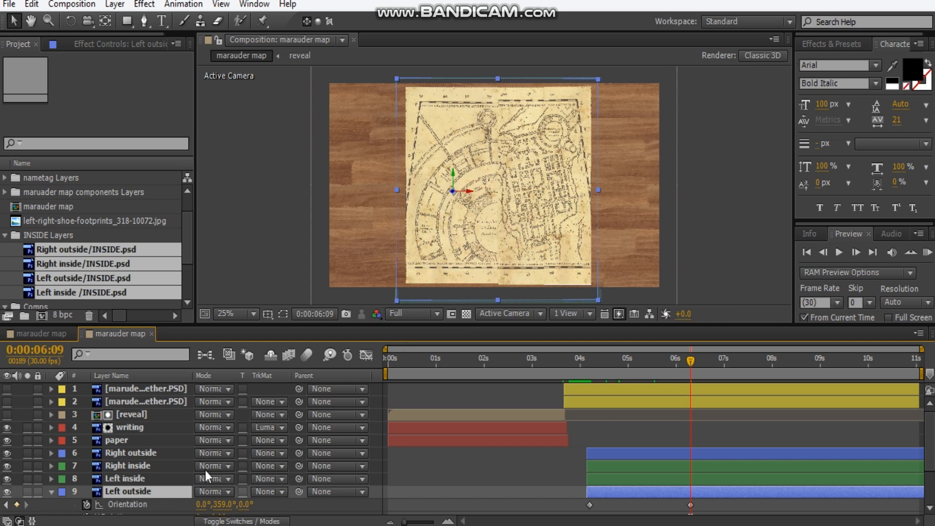
{"action": "left_click", "coordinate": [596, 367]}
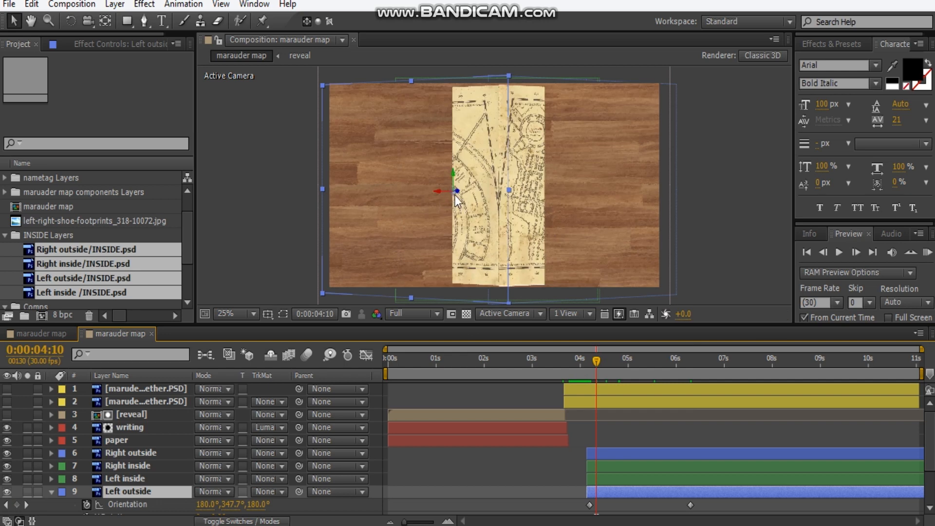
{"action": "left_click", "coordinate": [51, 493]}
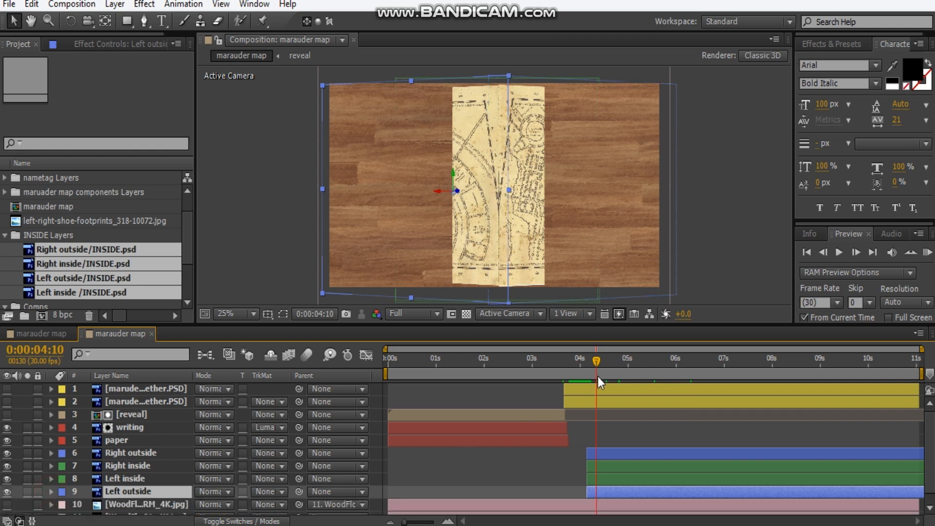
Show the two top map cover layers over the unfolding panels at 0:00:04:19 and display the layer switches.
{"action": "left_click", "coordinate": [612, 365]}
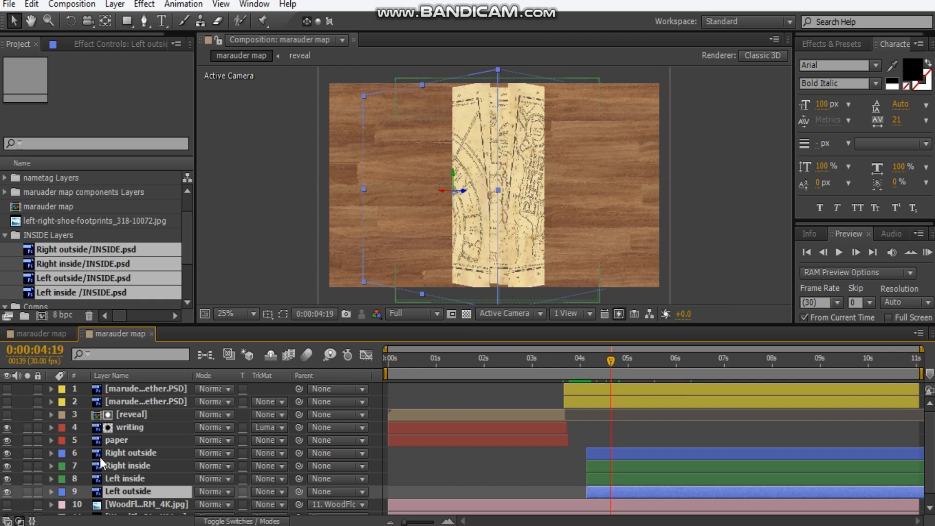
{"action": "left_click", "coordinate": [6, 389]}
{"action": "left_click", "coordinate": [7, 401]}
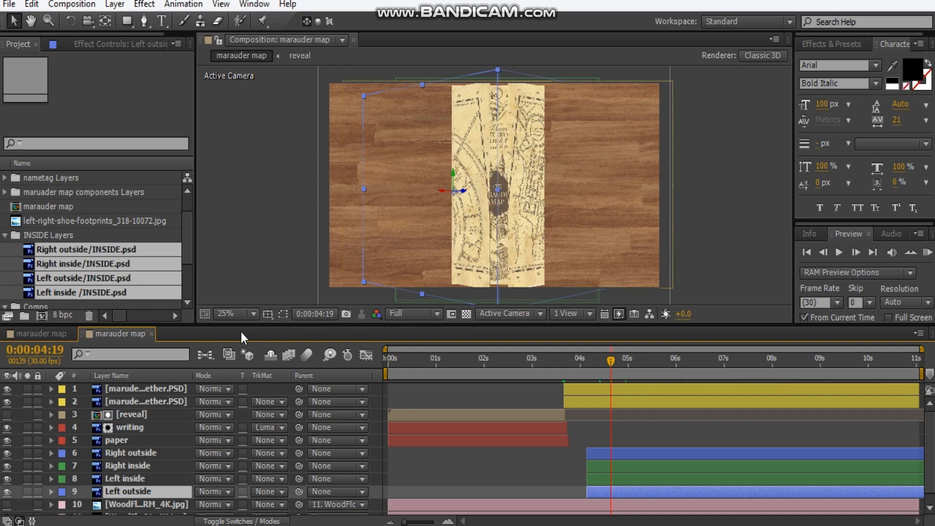
{"action": "left_click", "coordinate": [239, 521]}
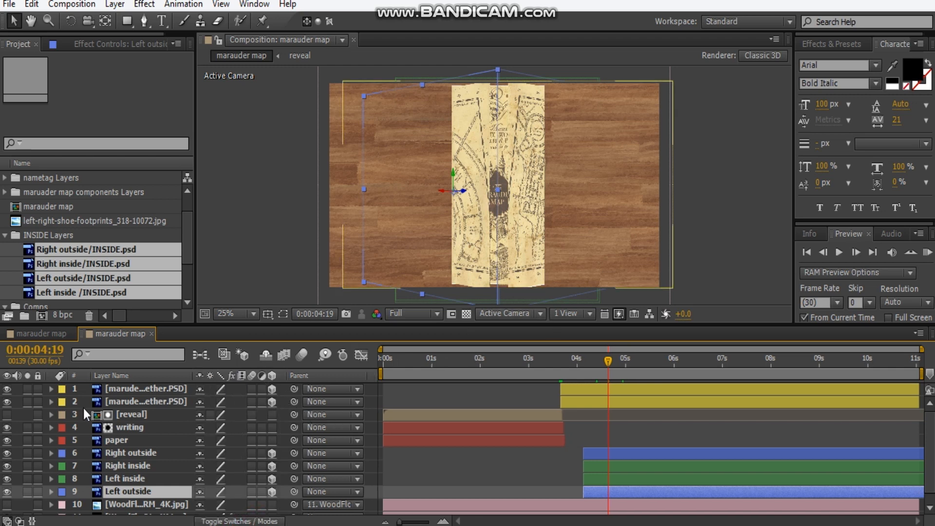
Start Position animation on both map cover layers with a keyframe at 0:00:03:22.
{"action": "left_click", "coordinate": [154, 388]}
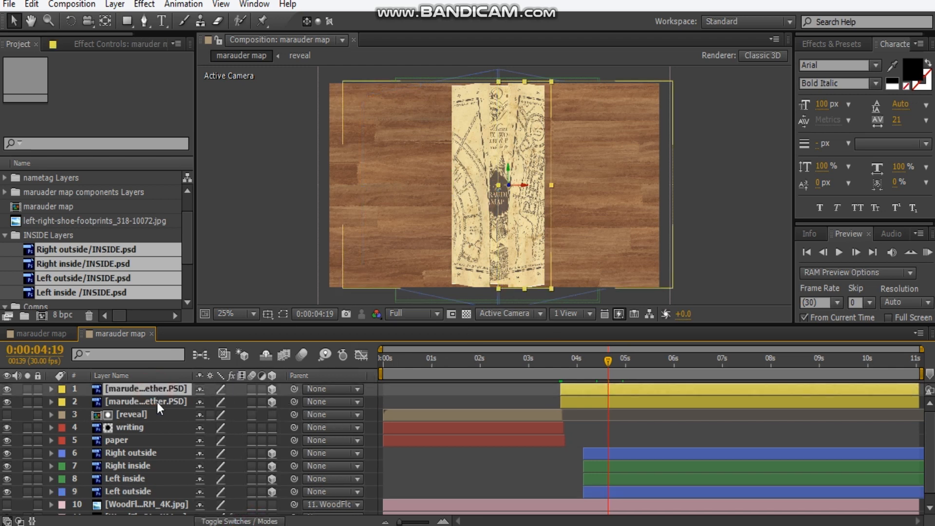
{"action": "left_click", "coordinate": [156, 402], "text": "ctrl"}
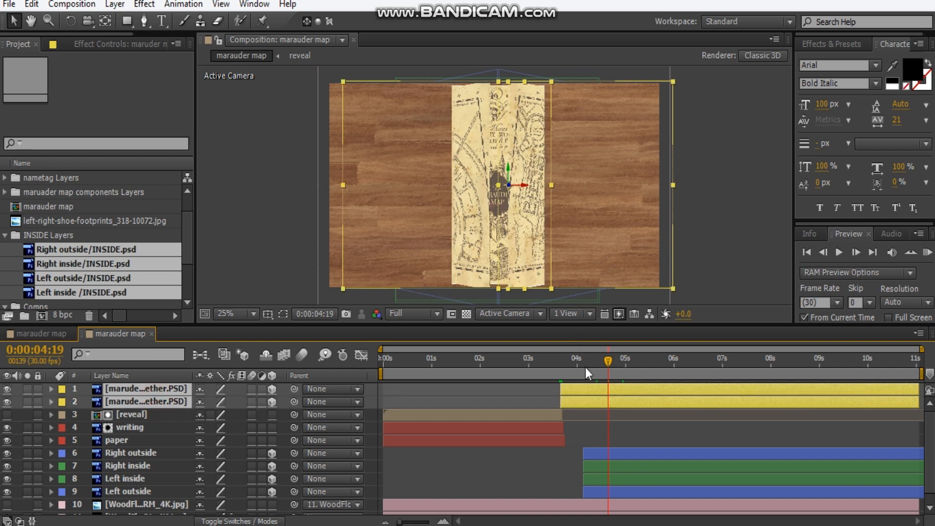
{"action": "left_click_drag", "start_coordinate": [586, 367], "coordinate": [571, 365]}
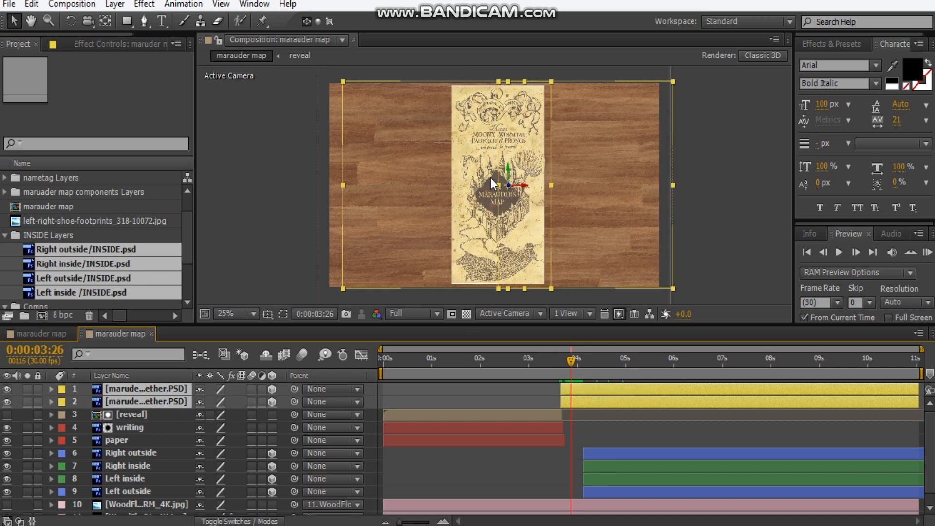
{"action": "scroll", "coordinate": [492, 184], "scroll_direction": "up", "scroll_amount": 2}
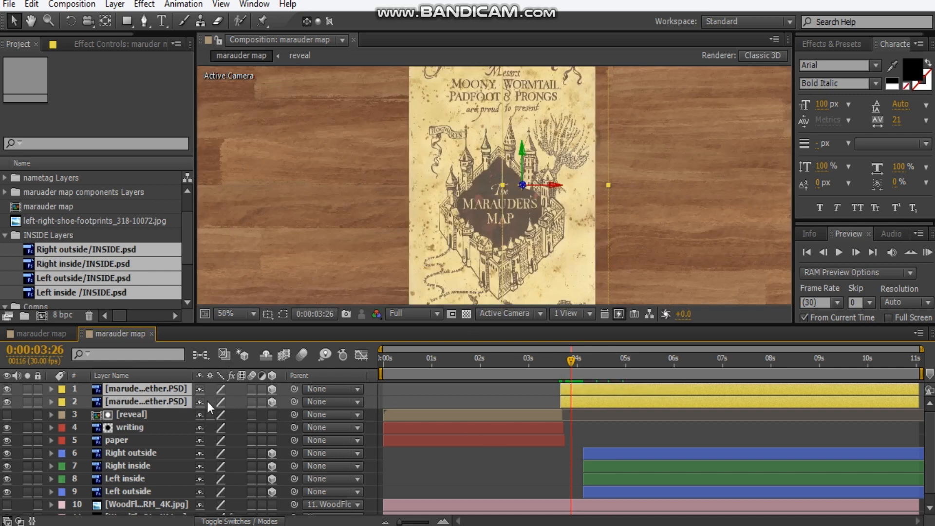
{"action": "key", "text": "p"}
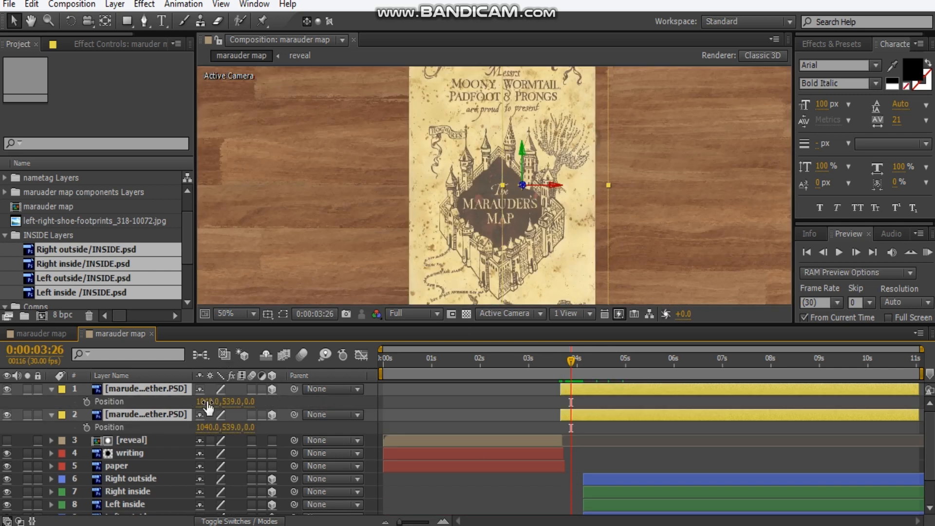
{"action": "left_click_drag", "start_coordinate": [572, 361], "coordinate": [564, 360]}
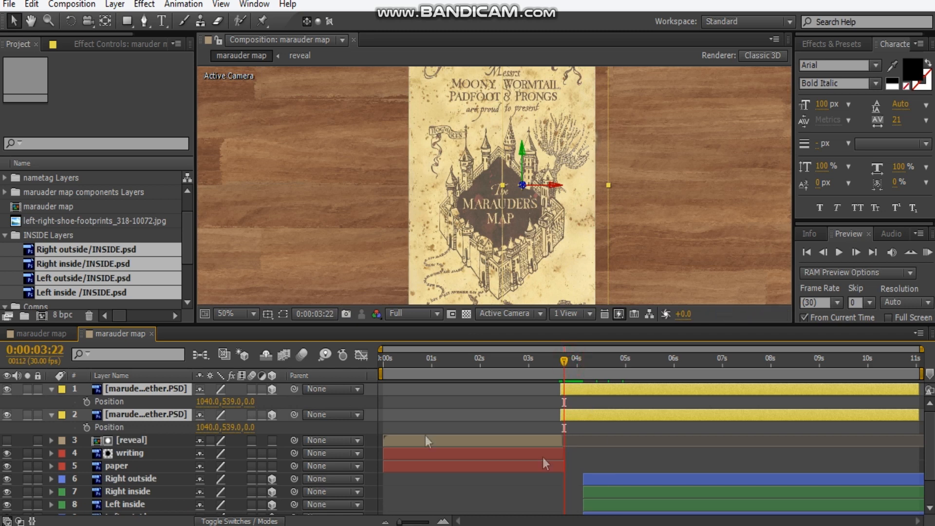
{"action": "left_click", "coordinate": [87, 402]}
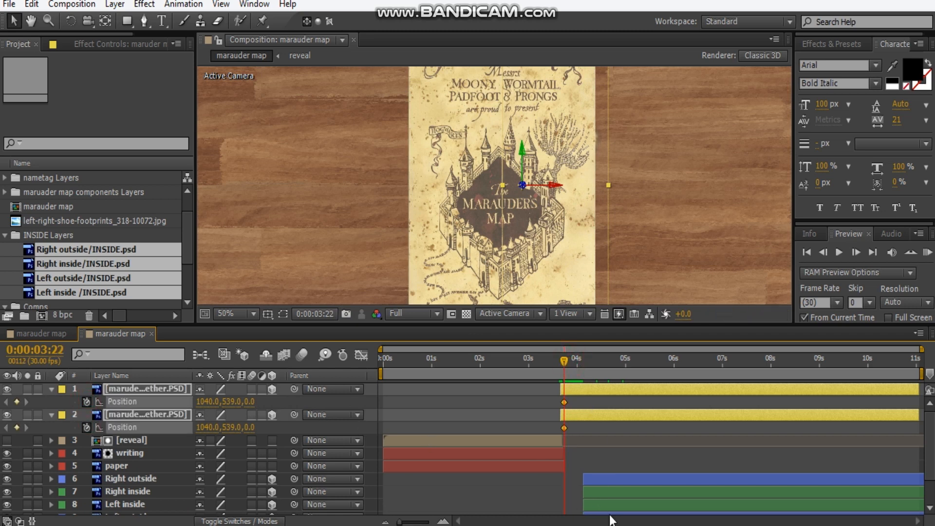
Shift the Right outside, Right inside, Left inside and Left outside layers earlier, to start just before 4 seconds.
{"action": "left_click", "coordinate": [149, 479]}
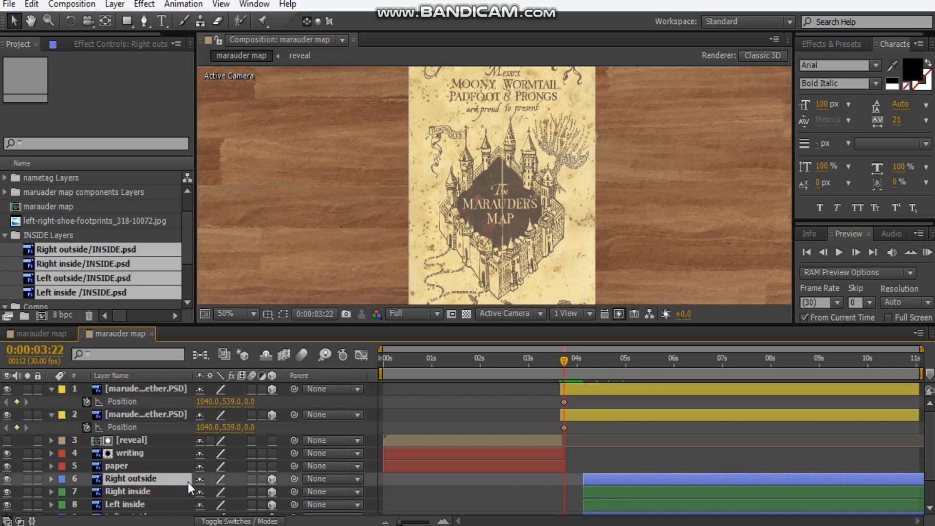
{"action": "scroll", "coordinate": [188, 482], "scroll_direction": "down", "scroll_amount": 3}
{"action": "left_click", "coordinate": [149, 482], "text": "shift"}
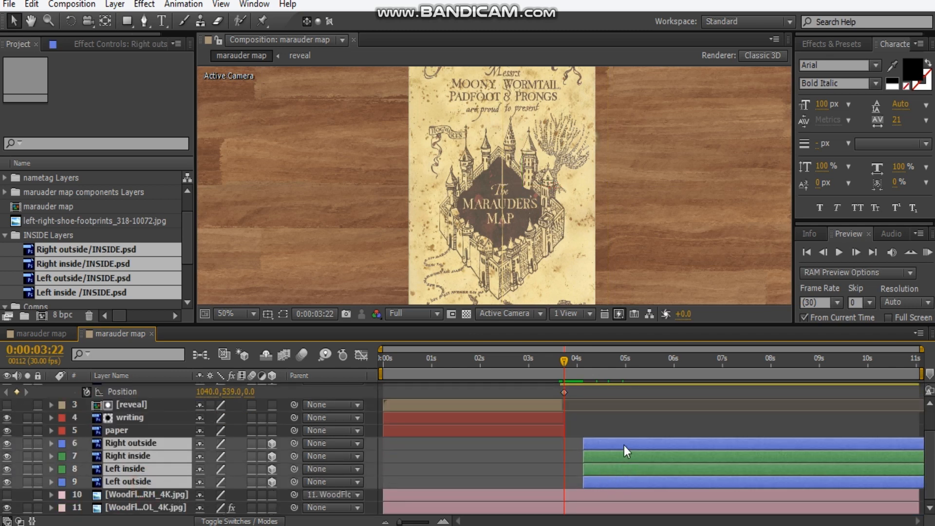
{"action": "left_click_drag", "start_coordinate": [611, 445], "coordinate": [612, 445]}
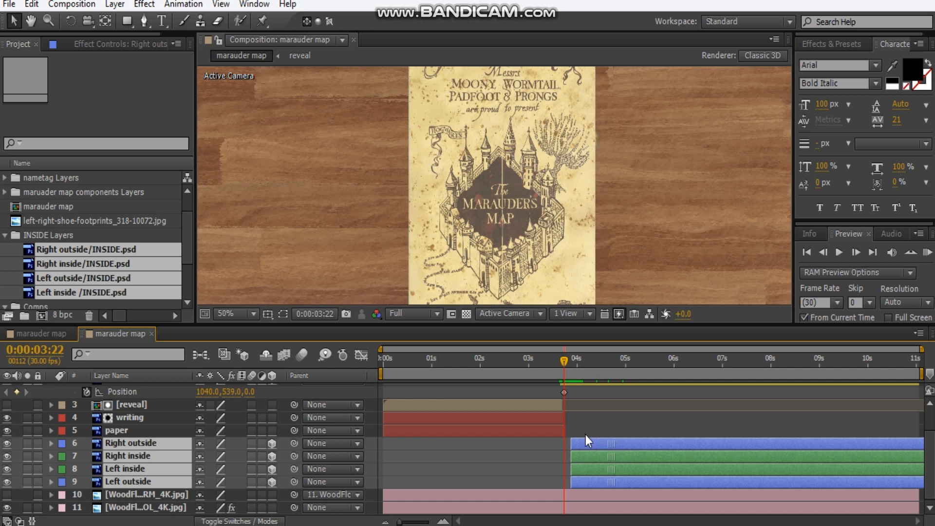
{"action": "scroll", "coordinate": [586, 435], "scroll_direction": "up", "scroll_amount": 2}
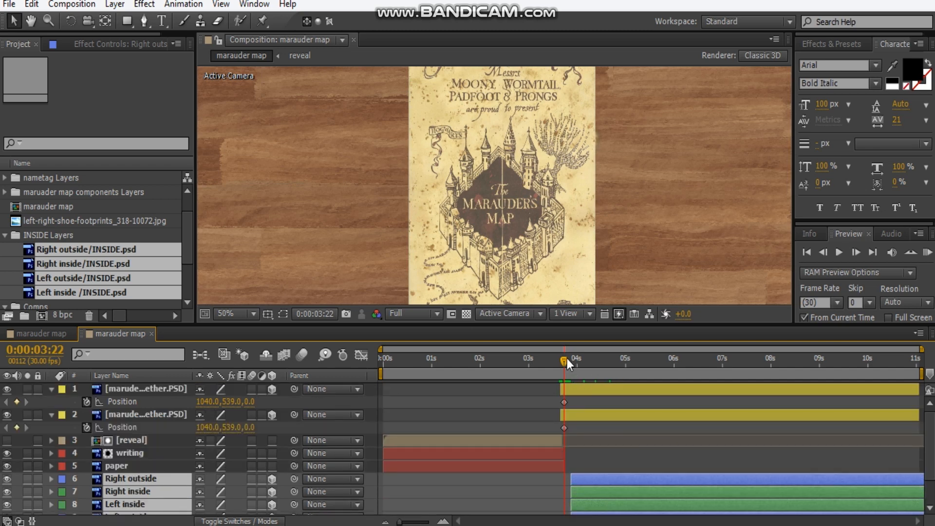
At 0:00:03:27, raise both map cover layers toward the camera to a Z position of -324.7.
{"action": "left_click_drag", "start_coordinate": [565, 358], "coordinate": [574, 358]}
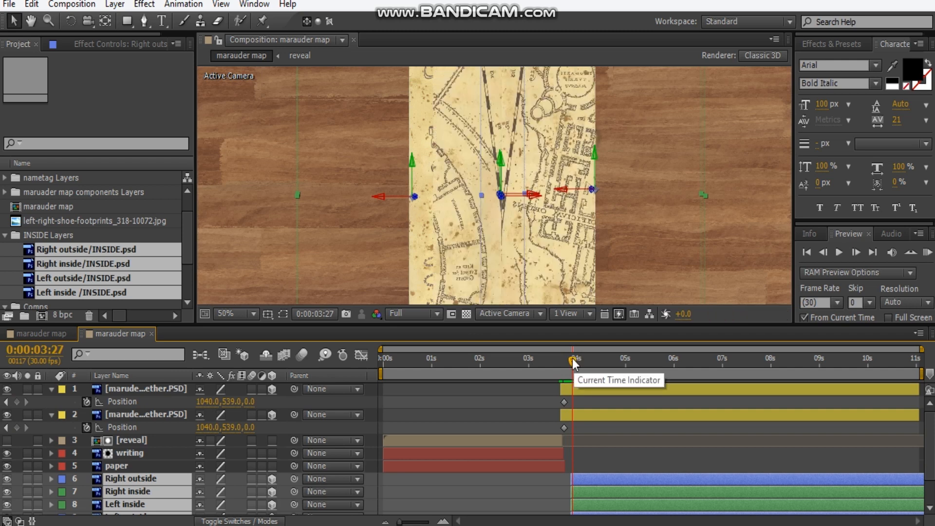
{"action": "left_click", "coordinate": [170, 389]}
{"action": "left_click", "coordinate": [163, 413], "text": "shift"}
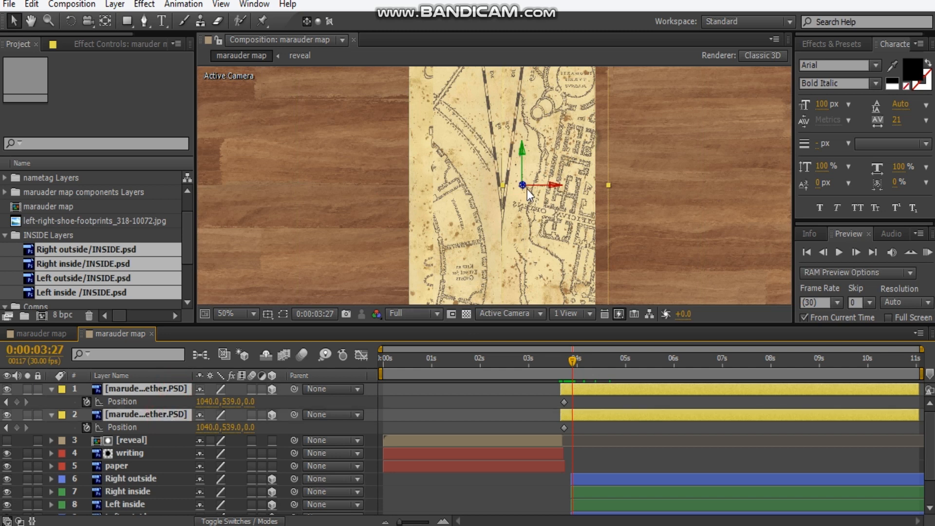
{"action": "left_click_drag", "start_coordinate": [523, 187], "coordinate": [560, 1]}
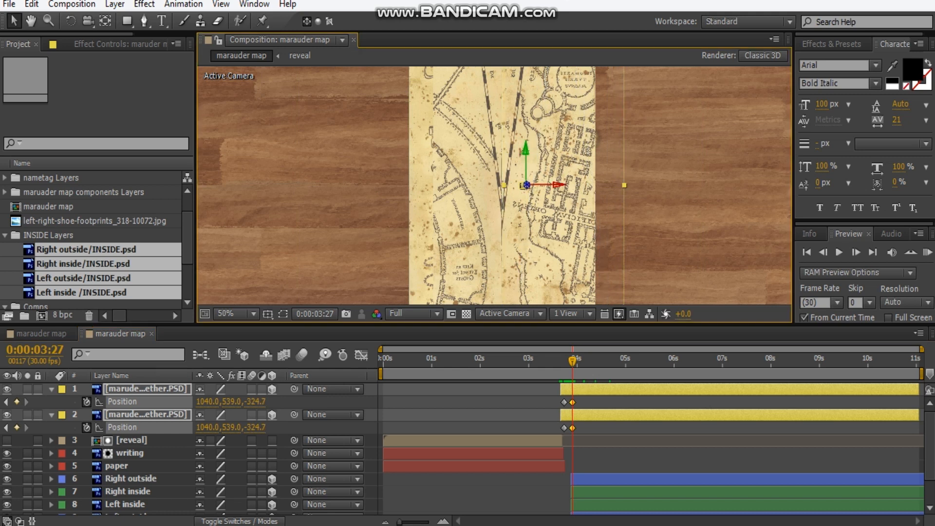
{"action": "key", "text": "comma"}
{"action": "key", "text": "comma"}
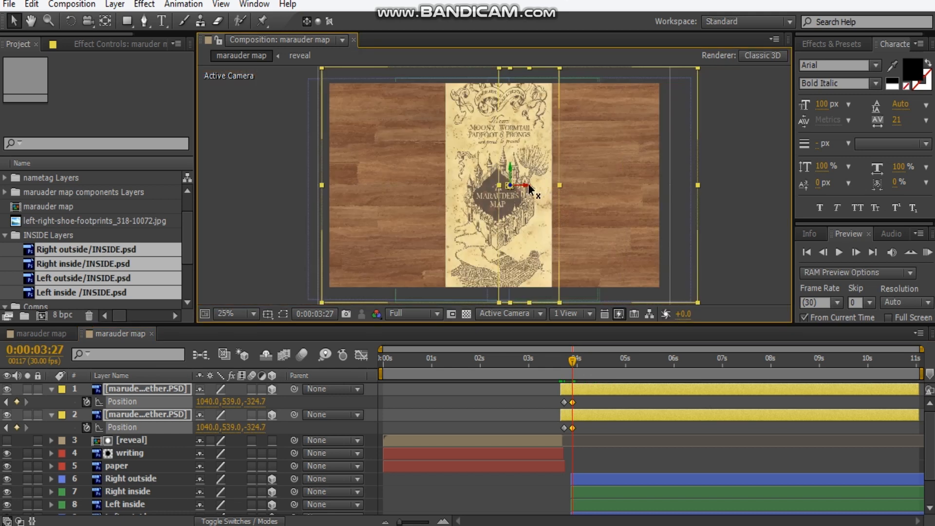
At 0:00:04:07, raise both map cover layers further to a Z position of -392.7.
{"action": "left_click_drag", "start_coordinate": [580, 361], "coordinate": [590, 364]}
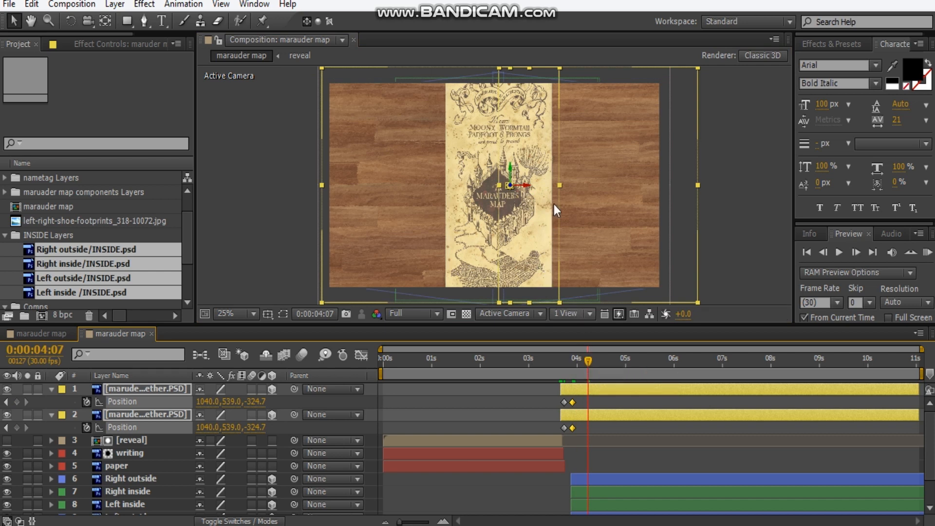
{"action": "left_click_drag", "start_coordinate": [510, 189], "coordinate": [522, 164]}
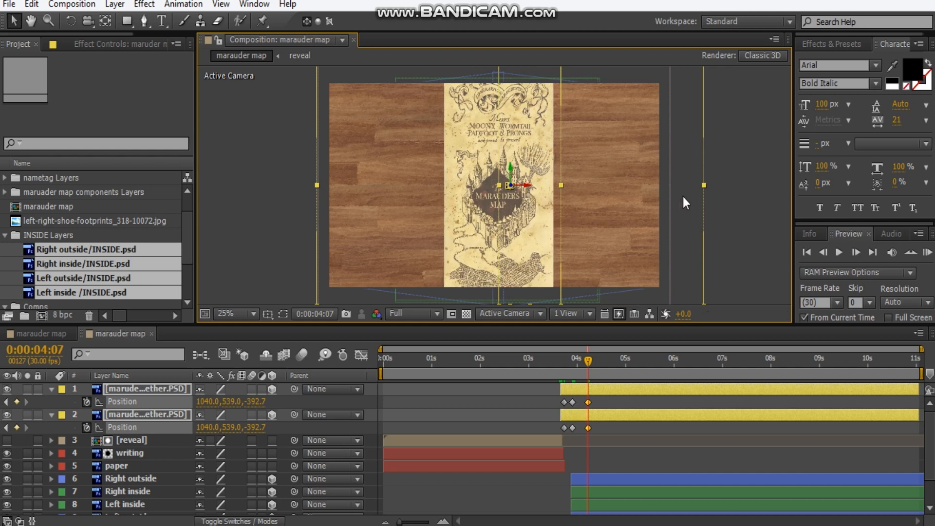
{"action": "left_click", "coordinate": [721, 202]}
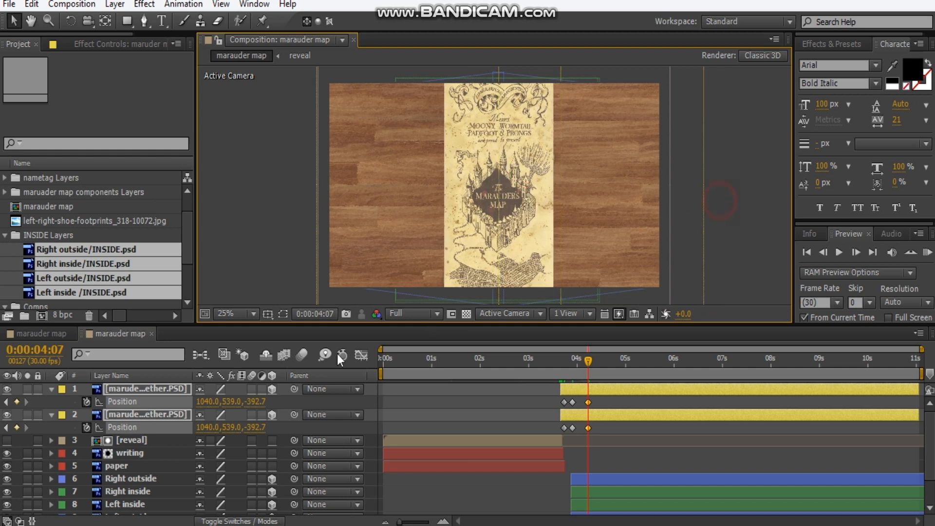
At 0:00:04:25, move only the right map cover layer outward to an X position of 1220.
{"action": "left_click", "coordinate": [139, 388]}
{"action": "left_click_drag", "start_coordinate": [587, 364], "coordinate": [616, 356]}
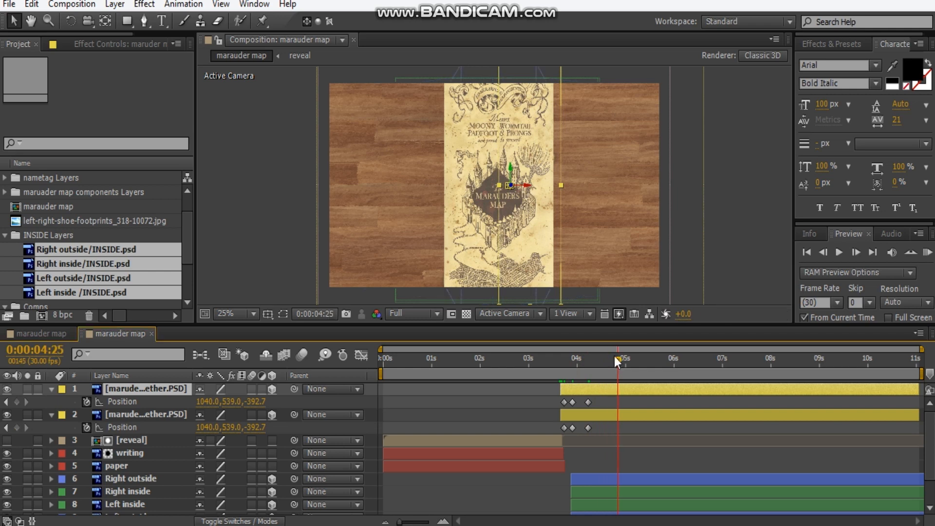
{"action": "scroll", "coordinate": [495, 114], "scroll_direction": "up", "scroll_amount": 2}
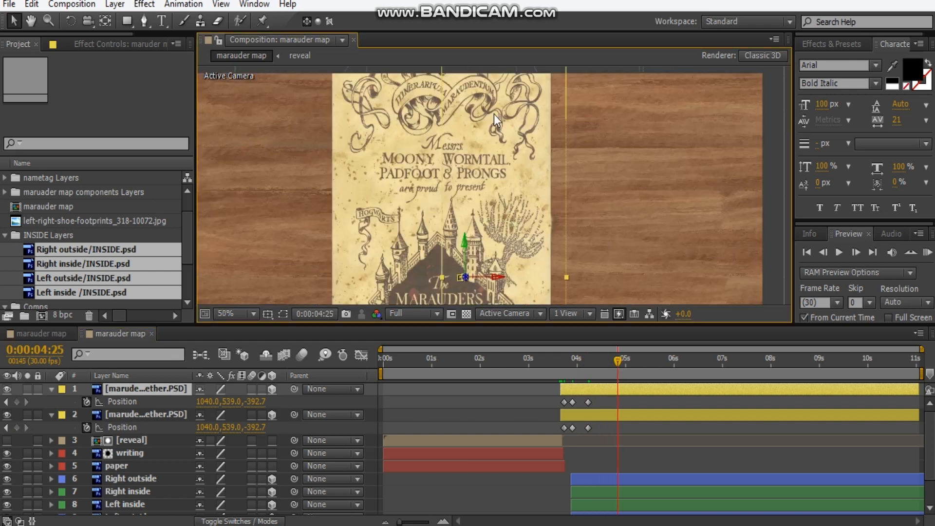
{"action": "left_click_drag", "start_coordinate": [494, 114], "coordinate": [506, 220]}
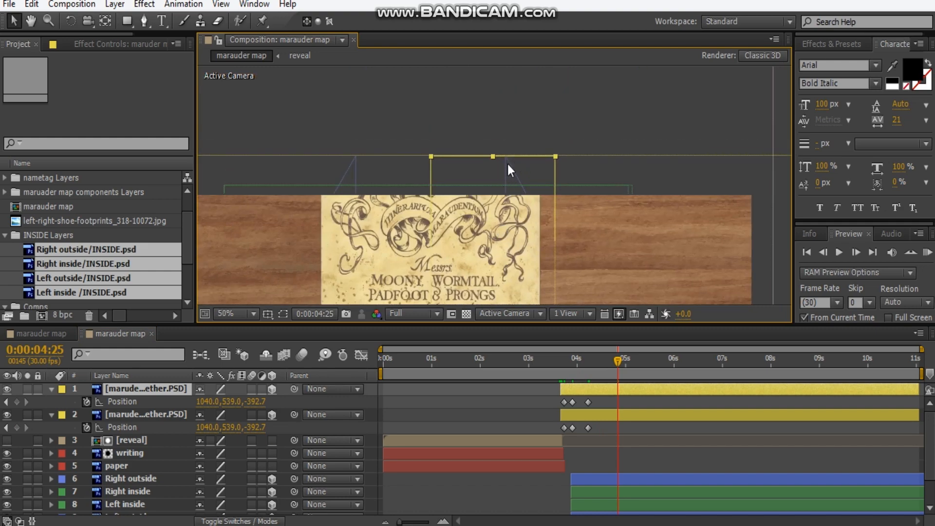
{"action": "left_click_drag", "start_coordinate": [521, 188], "coordinate": [529, 125]}
{"action": "scroll", "coordinate": [518, 125], "scroll_direction": "down", "scroll_amount": 2}
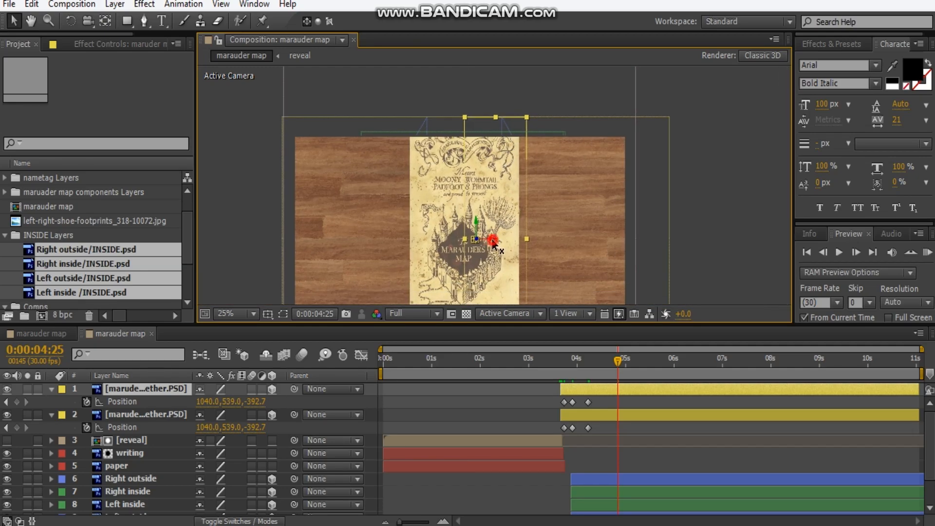
{"action": "left_click_drag", "start_coordinate": [493, 241], "coordinate": [527, 249]}
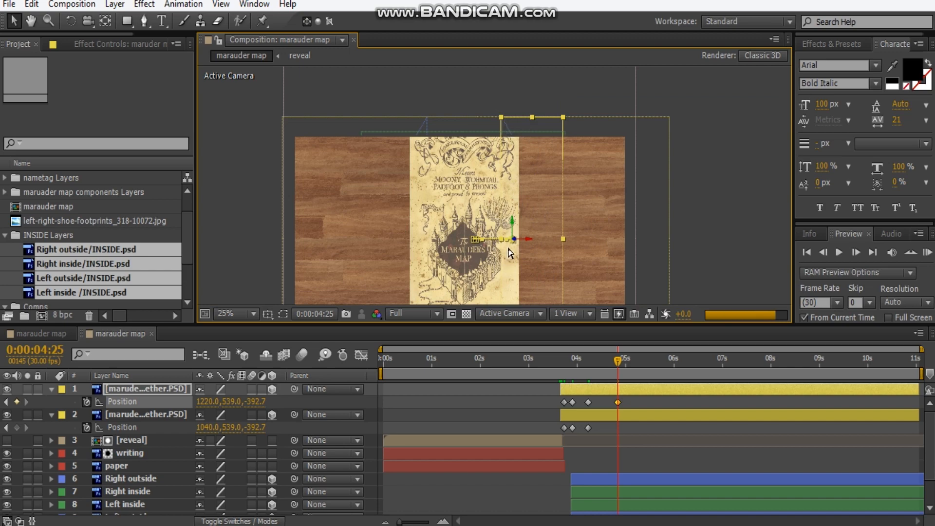
At 0:00:05:19, move the right map cover layer further outward to an X position of 1528.
{"action": "scroll", "coordinate": [508, 244], "scroll_direction": "up", "scroll_amount": 2}
{"action": "left_click_drag", "start_coordinate": [518, 123], "coordinate": [489, 152]}
{"action": "left_click_drag", "start_coordinate": [615, 351], "coordinate": [656, 361]}
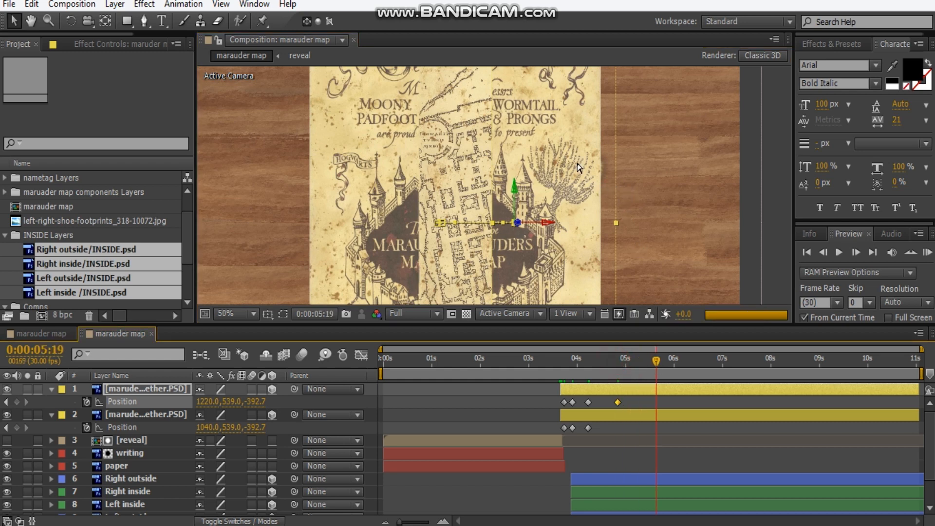
{"action": "left_click_drag", "start_coordinate": [558, 137], "coordinate": [549, 205]}
{"action": "scroll", "coordinate": [545, 203], "scroll_direction": "down", "scroll_amount": 2}
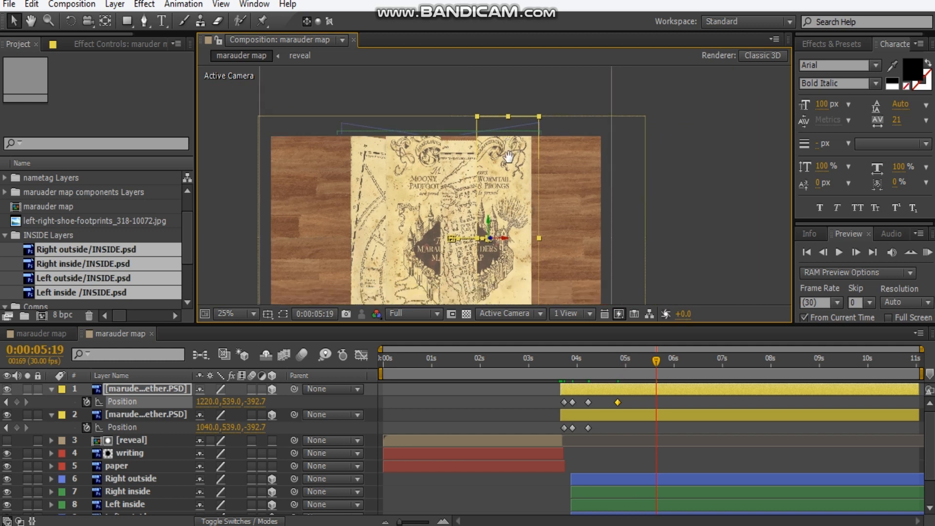
{"action": "left_click_drag", "start_coordinate": [492, 212], "coordinate": [527, 221]}
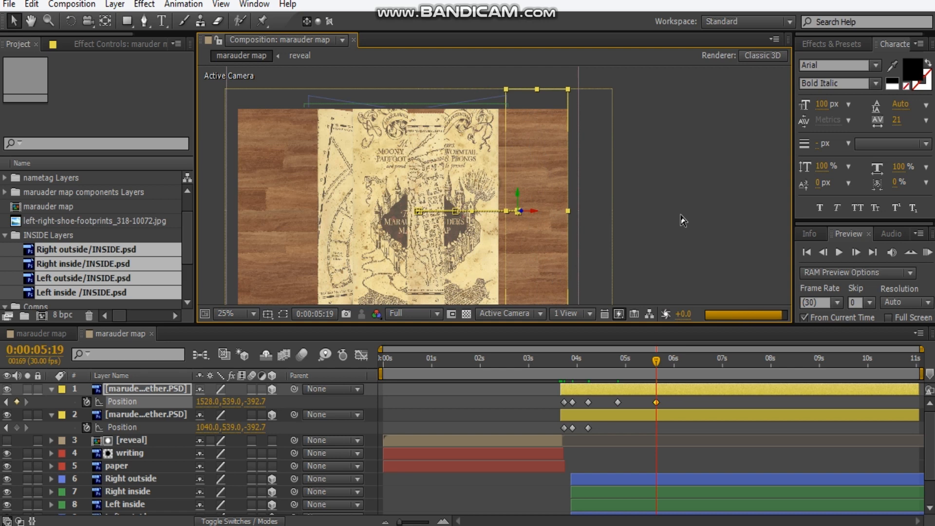
{"action": "key", "text": "period"}
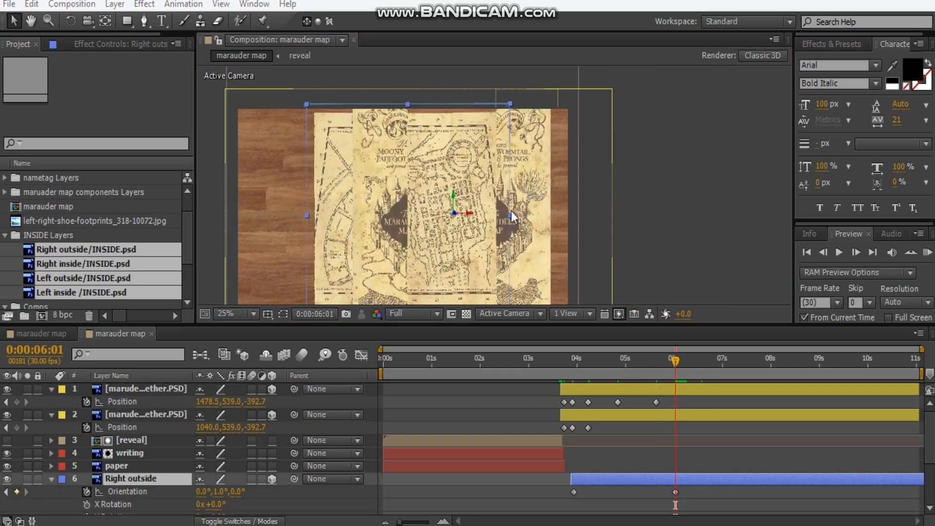
Try lowering the right map cover to Z -248.7 at 0:00:06:01 and compare it with its starting position at 0:00:03:22.
{"action": "left_click", "coordinate": [135, 388]}
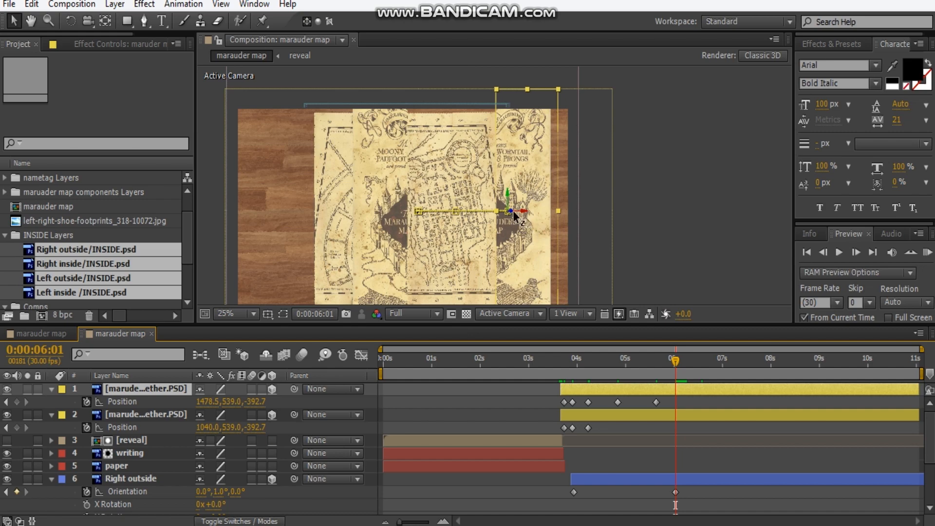
{"action": "left_click_drag", "start_coordinate": [511, 213], "coordinate": [464, 186]}
{"action": "scroll", "coordinate": [487, 209], "scroll_direction": "up", "scroll_amount": 2}
{"action": "left_click_drag", "start_coordinate": [560, 359], "coordinate": [564, 358]}
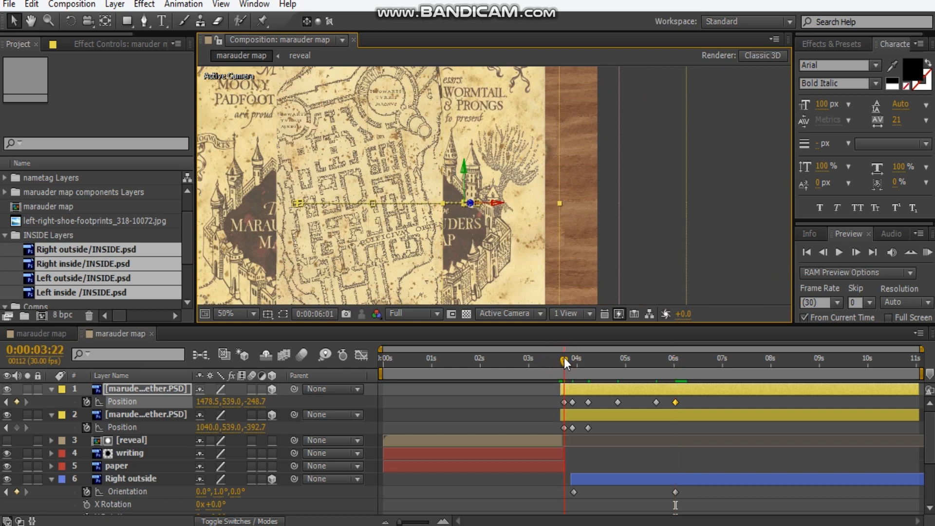
{"action": "left_click_drag", "start_coordinate": [564, 357], "coordinate": [675, 358]}
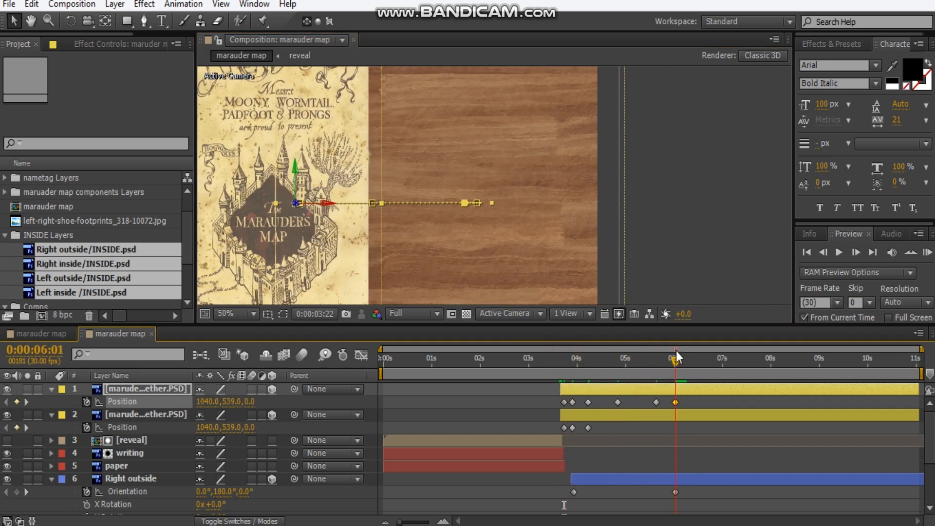
At 0:00:06:01, set the right map cover's Z position to 0 and move it outward to X 1566.5.
{"action": "left_click", "coordinate": [263, 401]}
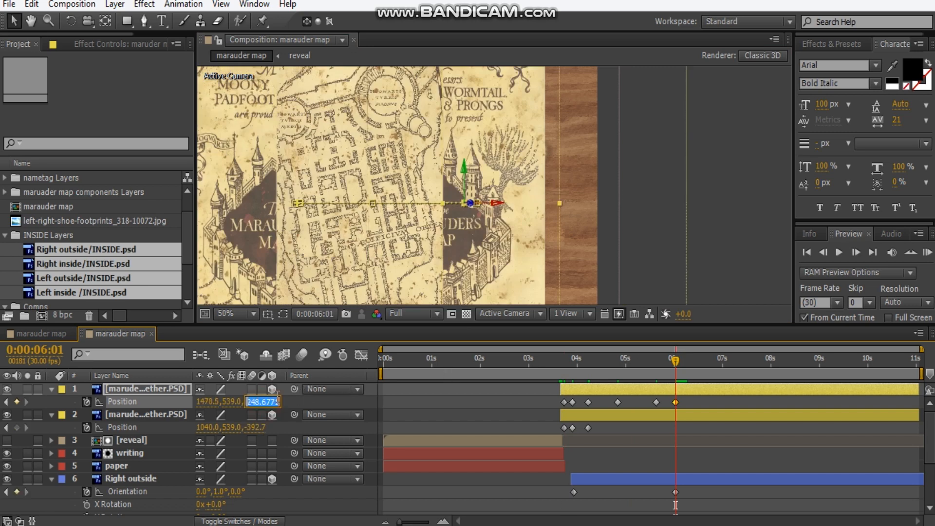
{"action": "type", "text": "0"}
{"action": "key", "text": "Return"}
{"action": "left_click_drag", "start_coordinate": [472, 207], "coordinate": [503, 208]}
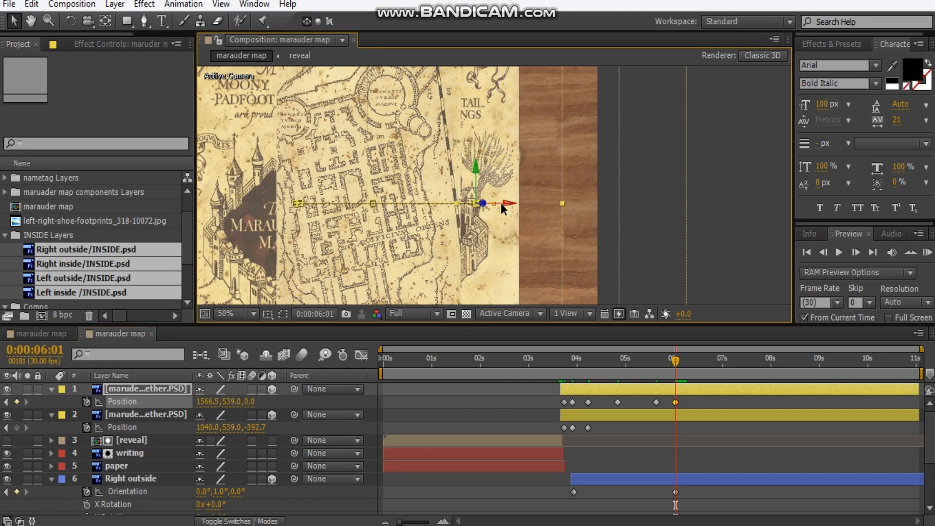
Nudge the right map cover slightly outward and preview the unfolding animation from 0:00:03:24.
{"action": "left_click_drag", "start_coordinate": [503, 208], "coordinate": [507, 207]}
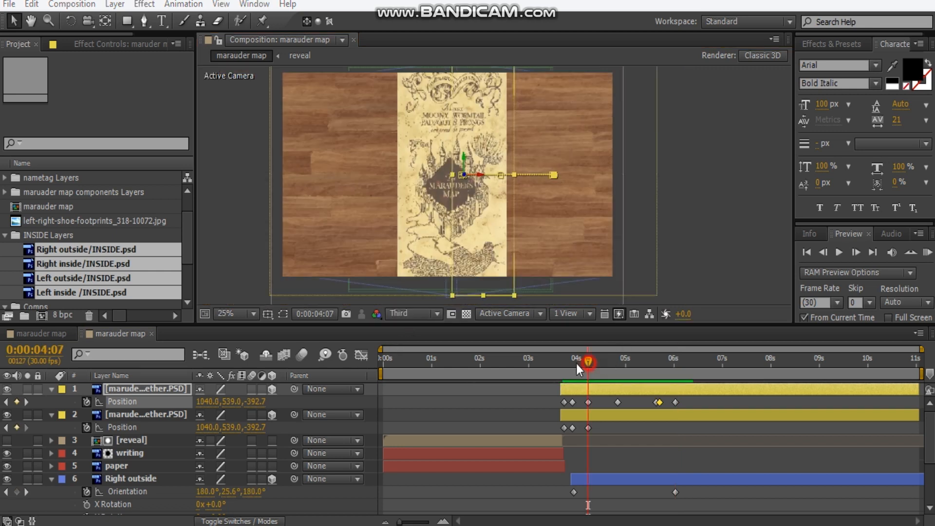
{"action": "left_click_drag", "start_coordinate": [577, 363], "coordinate": [568, 360]}
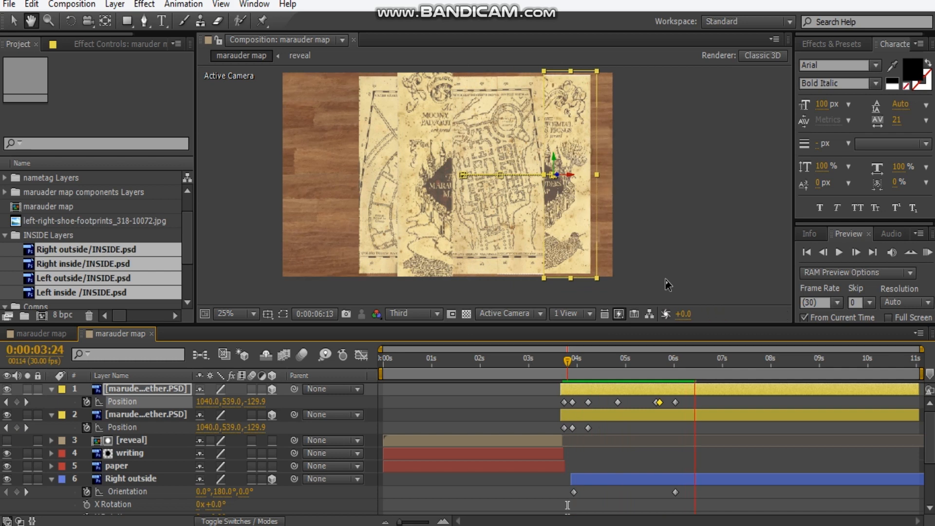
{"action": "left_click", "coordinate": [655, 377]}
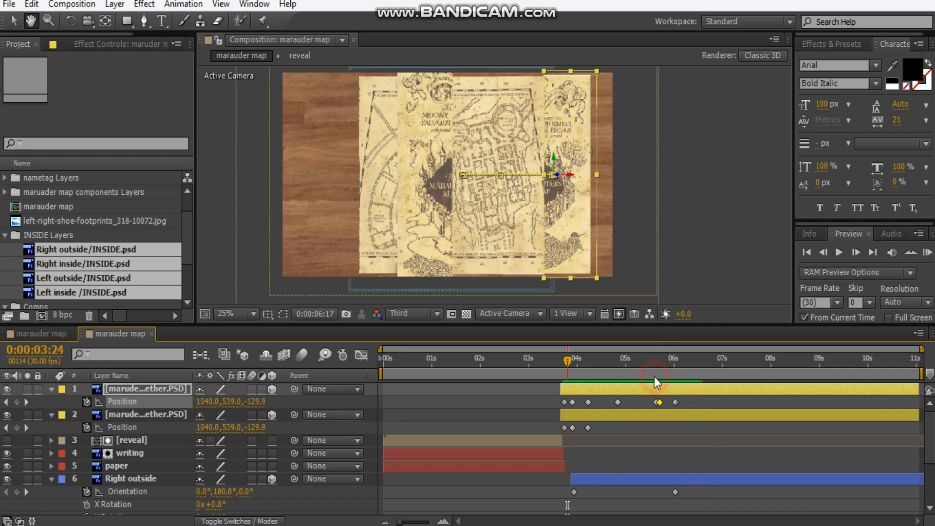
{"action": "left_click", "coordinate": [654, 371]}
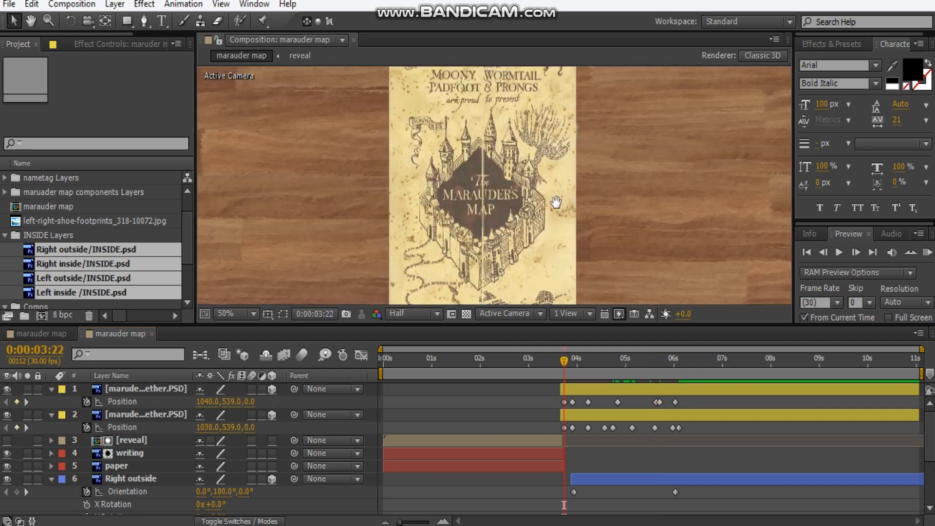
Collapse the properties of both map cover layers and the Right outside layer.
{"action": "scroll", "coordinate": [535, 192], "scroll_direction": "down", "scroll_amount": 2}
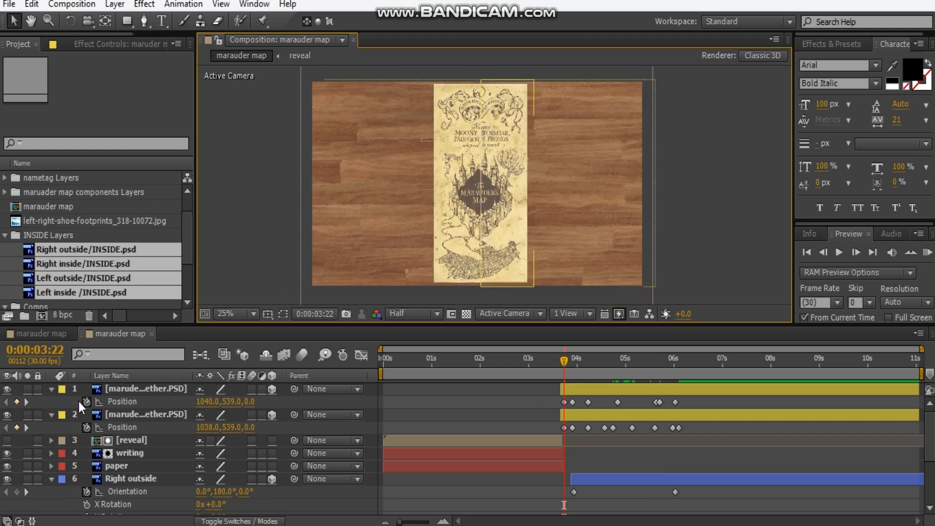
{"action": "left_click", "coordinate": [51, 389]}
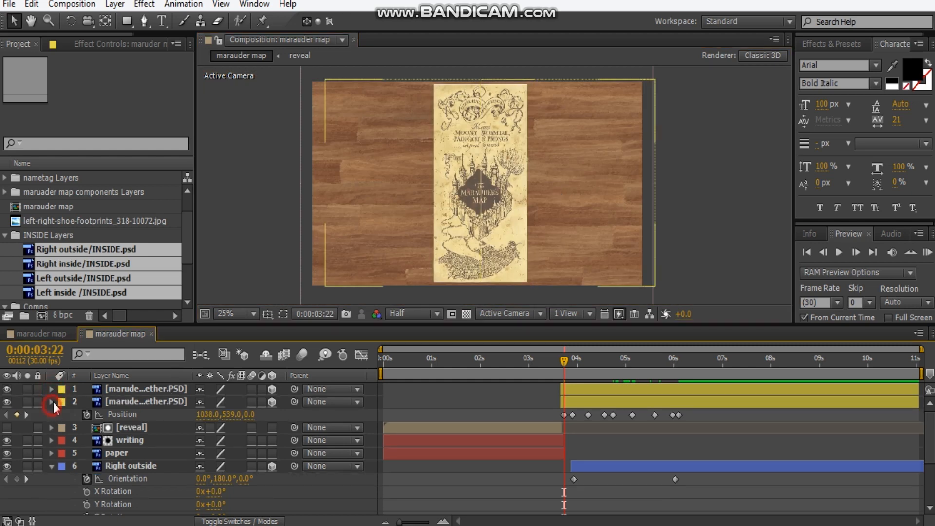
{"action": "left_click", "coordinate": [52, 402]}
{"action": "left_click", "coordinate": [52, 454]}
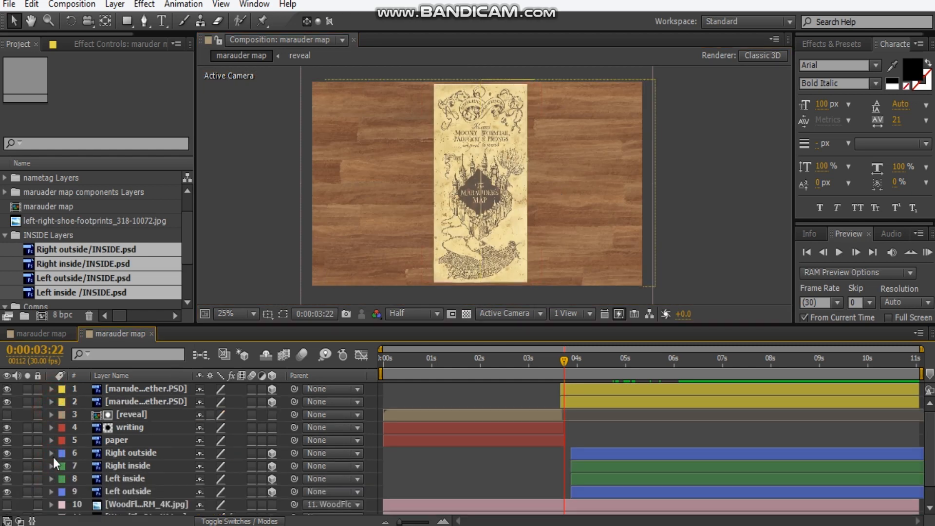
Create an adjustment layer, duplicate it, and name the upper copy CC and the lower one Vignette.
{"action": "key", "text": "ctrl+alt+y"}
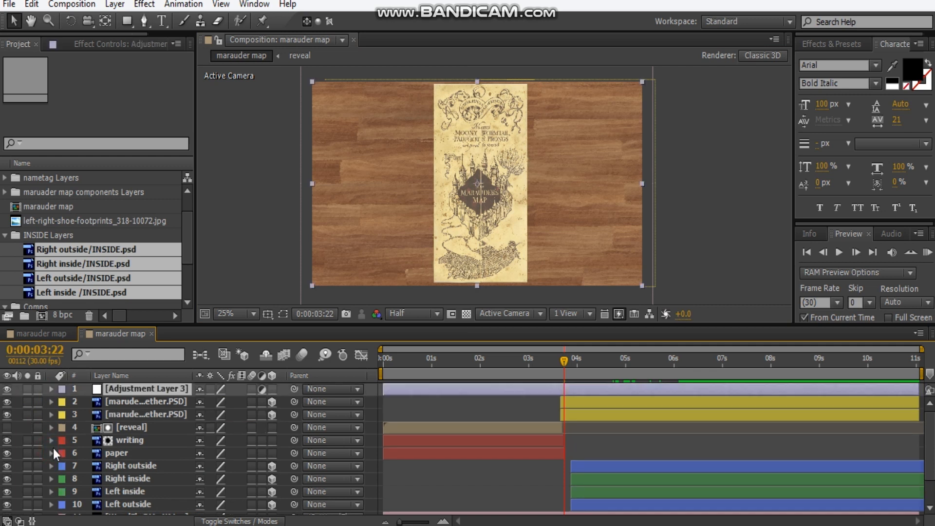
{"action": "key", "text": "ctrl+d"}
{"action": "key", "text": "Return"}
{"action": "type", "text": "CC"}
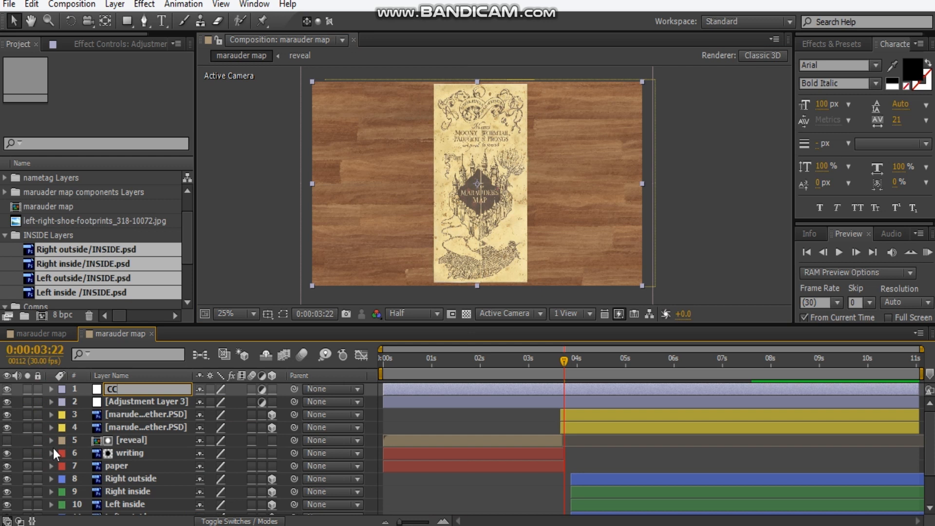
{"action": "left_click", "coordinate": [148, 405]}
{"action": "key", "text": "Return"}
{"action": "type", "text": "Vignette"}
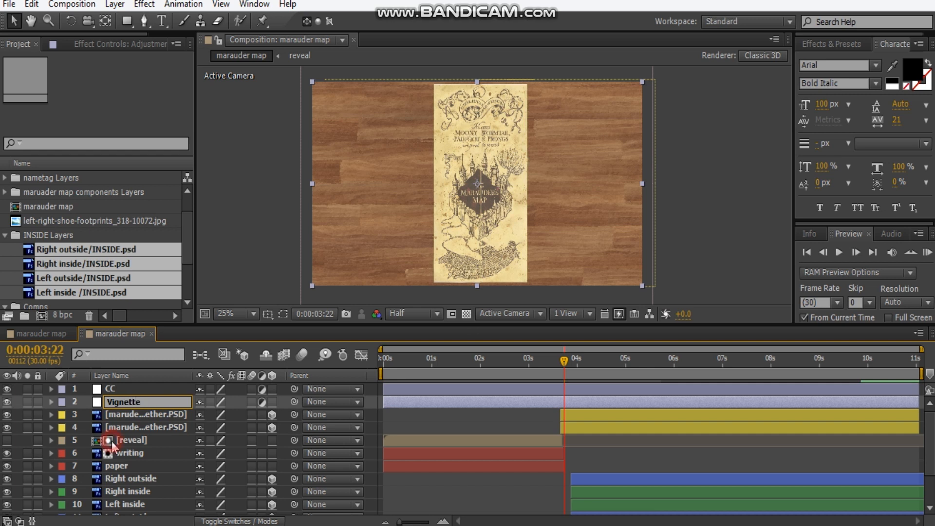
{"action": "left_click", "coordinate": [112, 444]}
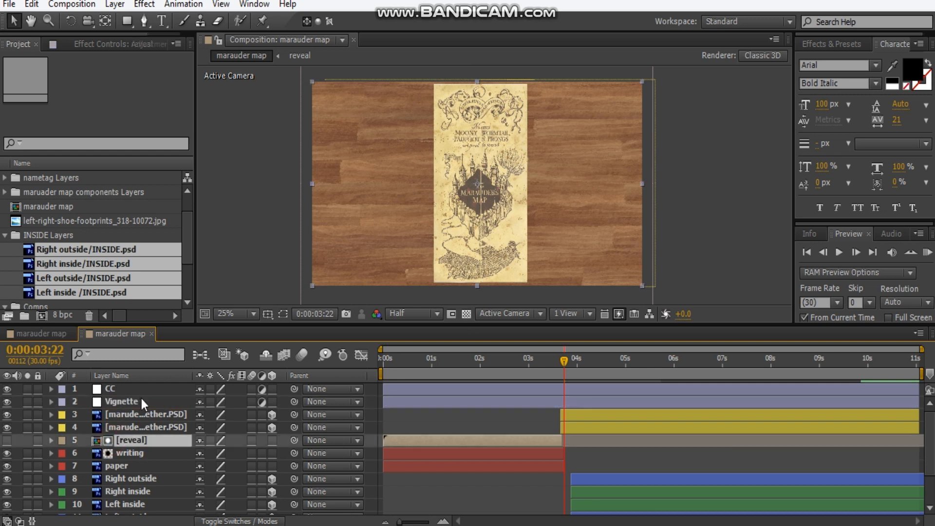
Apply a Curves effect to the Vignette layer and pull the RGB curve's midpoint down to darken the image.
{"action": "left_click", "coordinate": [136, 404]}
{"action": "left_click", "coordinate": [103, 54]}
{"action": "right_click", "coordinate": [92, 117]}
{"action": "mouse_move", "coordinate": [146, 187]}
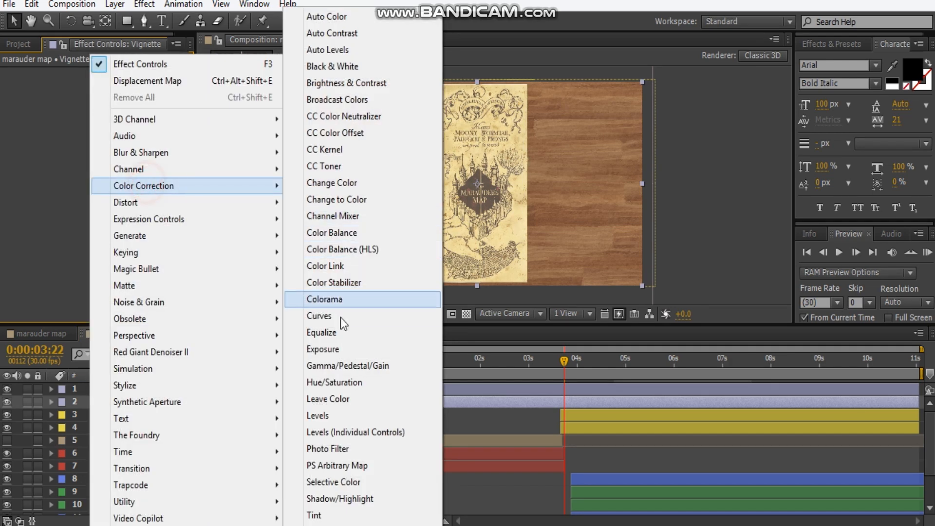
{"action": "left_click", "coordinate": [342, 319]}
{"action": "left_click", "coordinate": [90, 195]}
{"action": "mouse_move", "coordinate": [90, 195]}
{"action": "left_mouse_down"}
{"action": "mouse_move", "coordinate": [104, 221]}
{"action": "mouse_move", "coordinate": [96, 208]}
{"action": "left_mouse_up"}
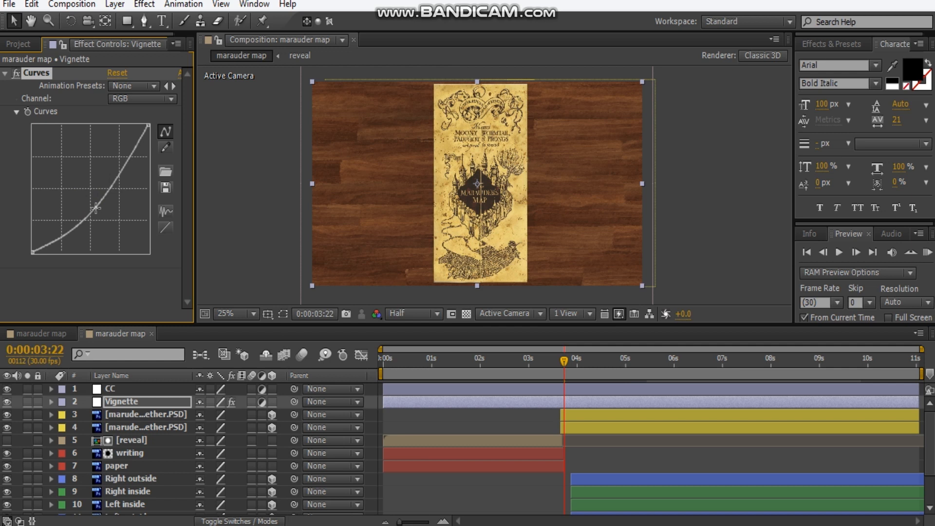
Add a full-frame elliptical mask to the Vignette layer and set its mode to Subtract.
{"action": "left_click", "coordinate": [129, 22]}
{"action": "left_click", "coordinate": [179, 56]}
{"action": "left_click", "coordinate": [127, 22]}
{"action": "double_click", "coordinate": [127, 21]}
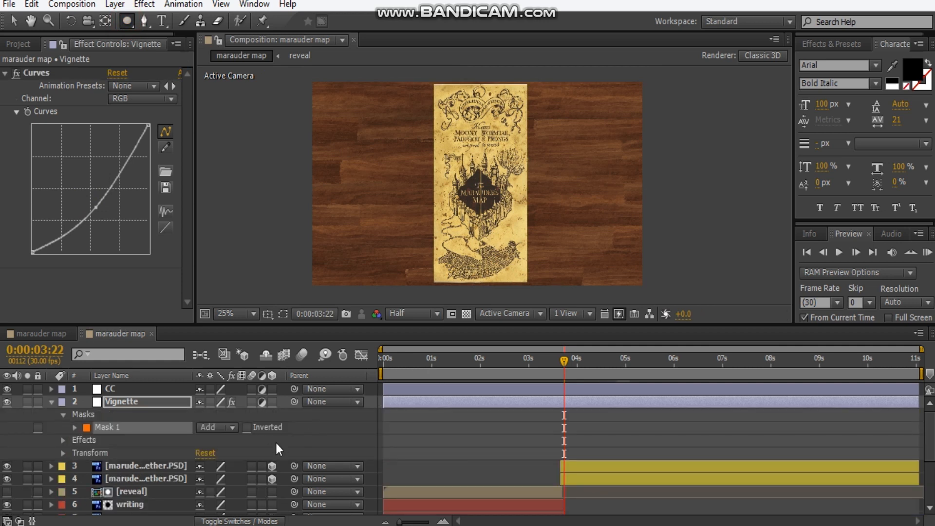
{"action": "key", "text": "v"}
{"action": "left_click", "coordinate": [230, 427]}
{"action": "left_click", "coordinate": [259, 348]}
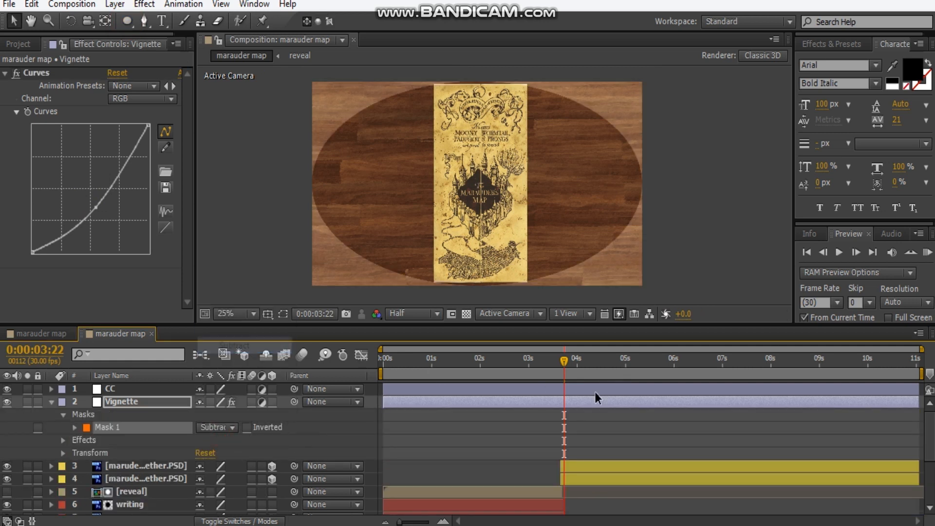
Feather the Vignette mask by 520 pixels and lower the layer's RGB curve a little further.
{"action": "key", "text": "f"}
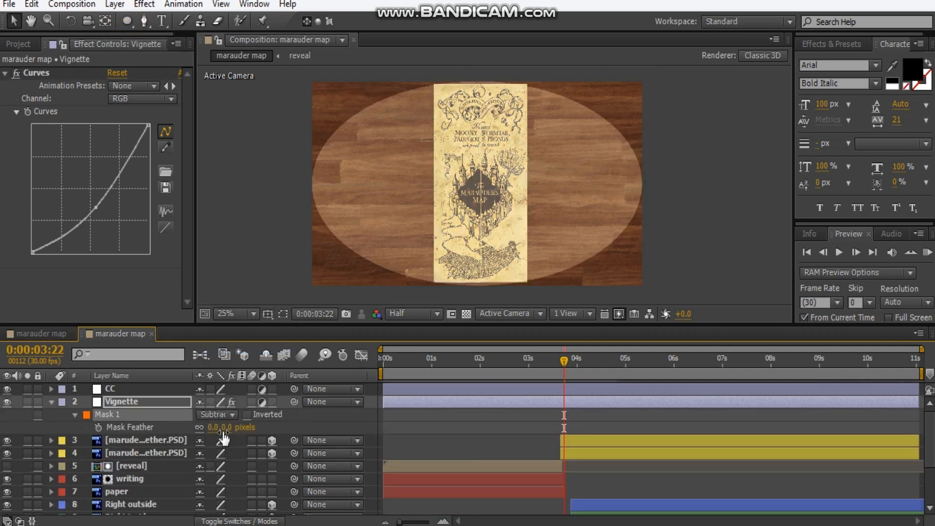
{"action": "left_click_drag", "start_coordinate": [220, 428], "coordinate": [446, 421]}
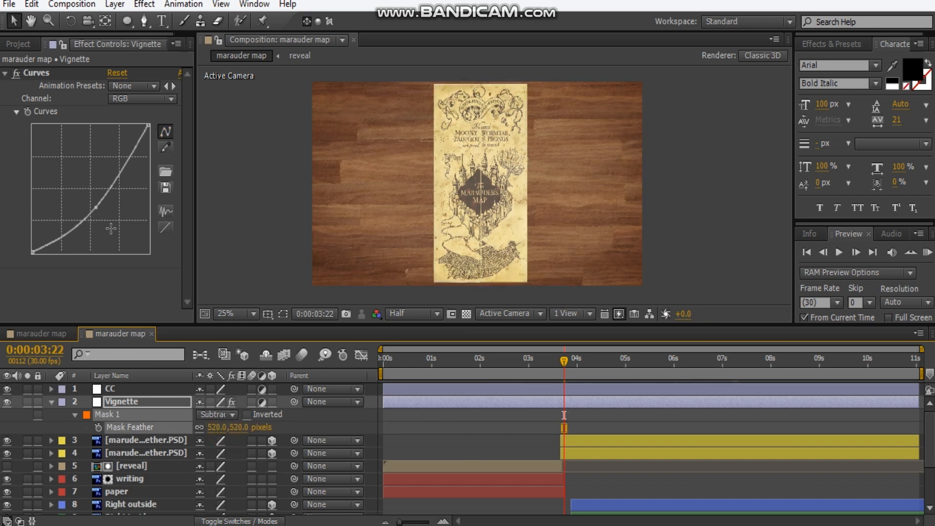
{"action": "left_click_drag", "start_coordinate": [97, 208], "coordinate": [100, 214]}
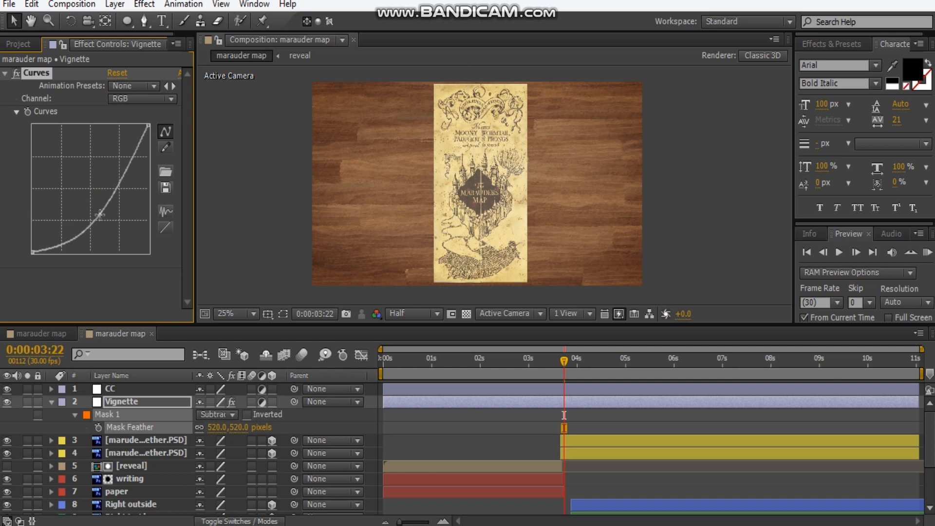
Apply Curves and Tint to the CC layer, placing Tint above Curves with an Amount to Tint of 20%.
{"action": "left_click", "coordinate": [129, 389]}
{"action": "right_click", "coordinate": [21, 160]}
{"action": "left_click", "coordinate": [105, 83]}
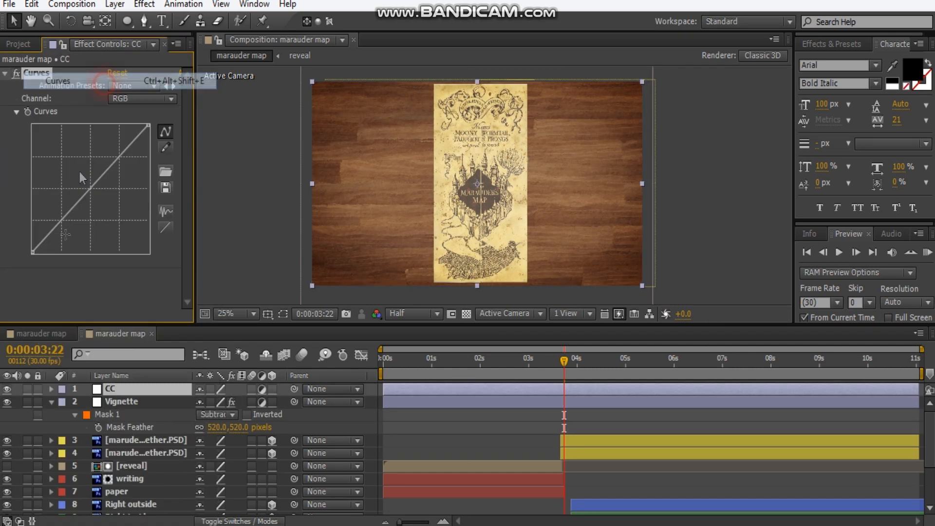
{"action": "right_click", "coordinate": [64, 290]}
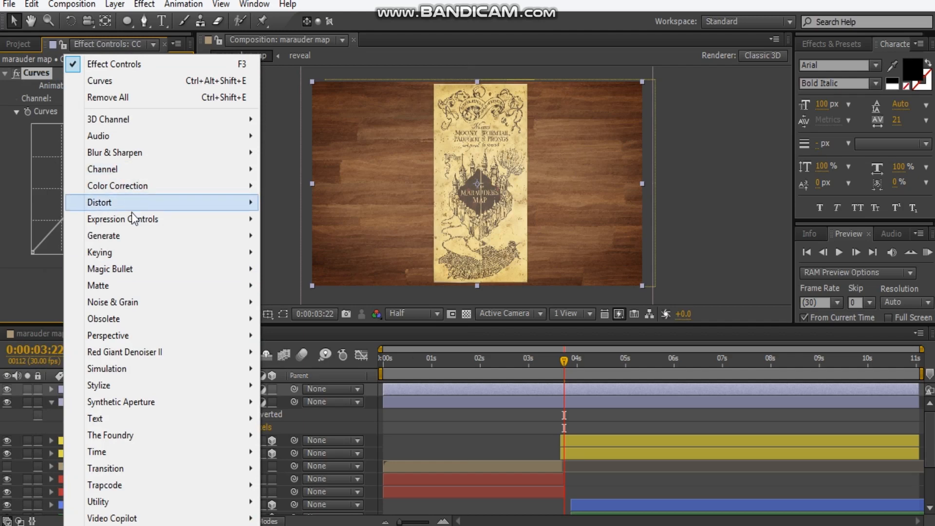
{"action": "left_click", "coordinate": [128, 185]}
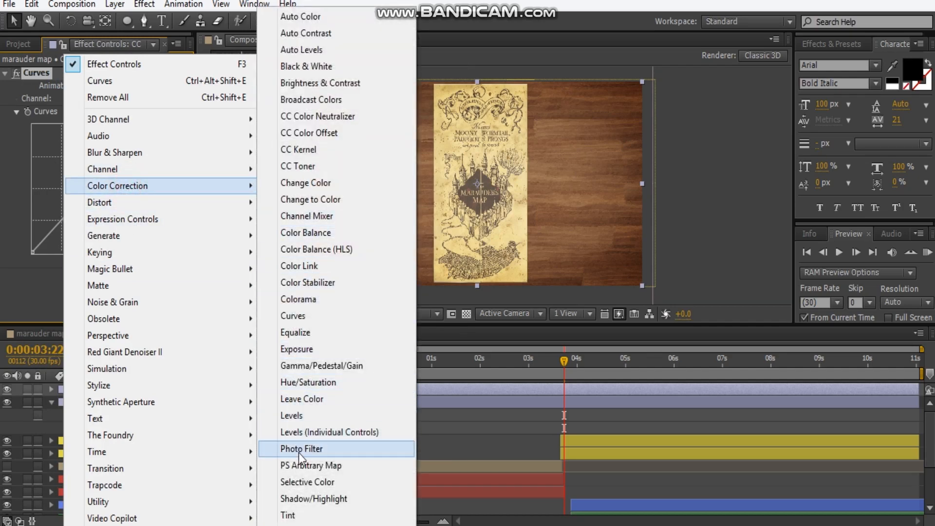
{"action": "left_click", "coordinate": [302, 515]}
{"action": "left_click_drag", "start_coordinate": [31, 265], "coordinate": [51, 78]}
{"action": "left_click", "coordinate": [119, 125]}
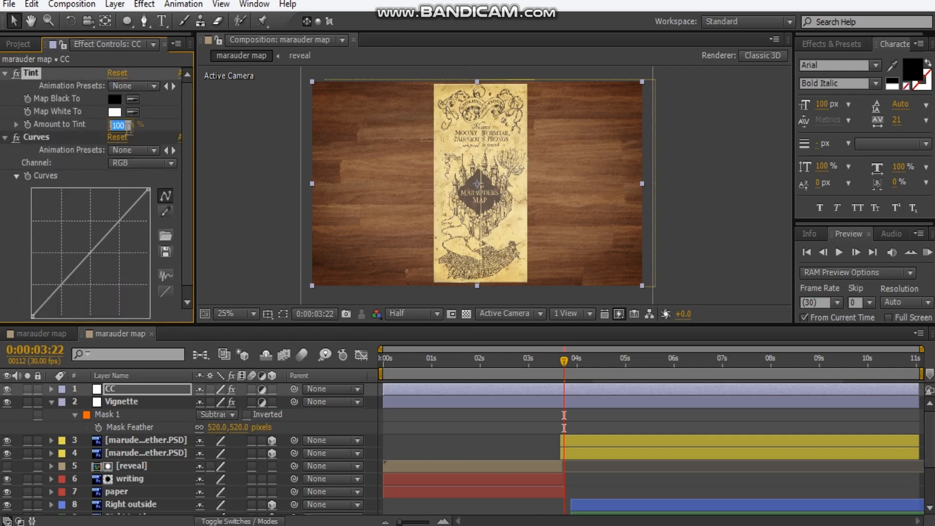
{"action": "type", "text": "20"}
{"action": "key", "text": "Return"}
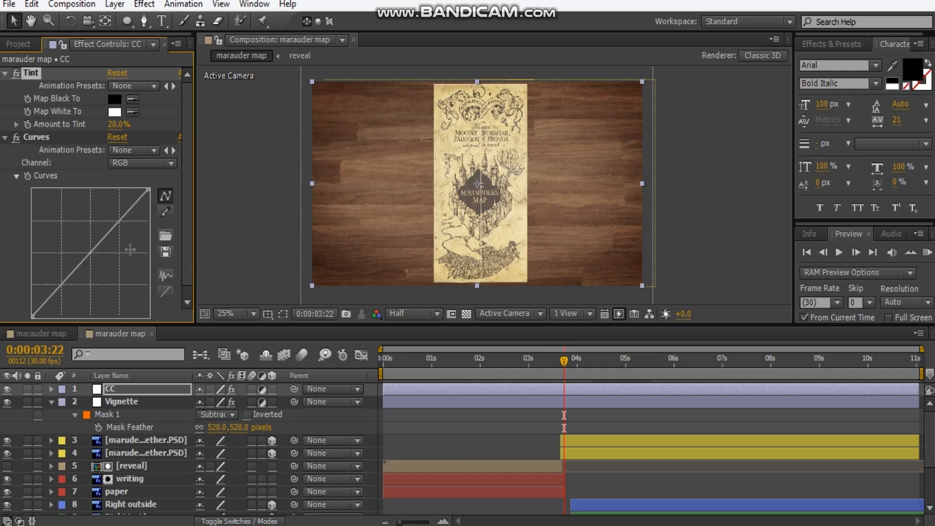
Bend the CC layer's RGB curve slightly downward and set its Amount to Tint to 15%.
{"action": "left_click", "coordinate": [81, 242]}
{"action": "left_click_drag", "start_coordinate": [82, 264], "coordinate": [76, 285]}
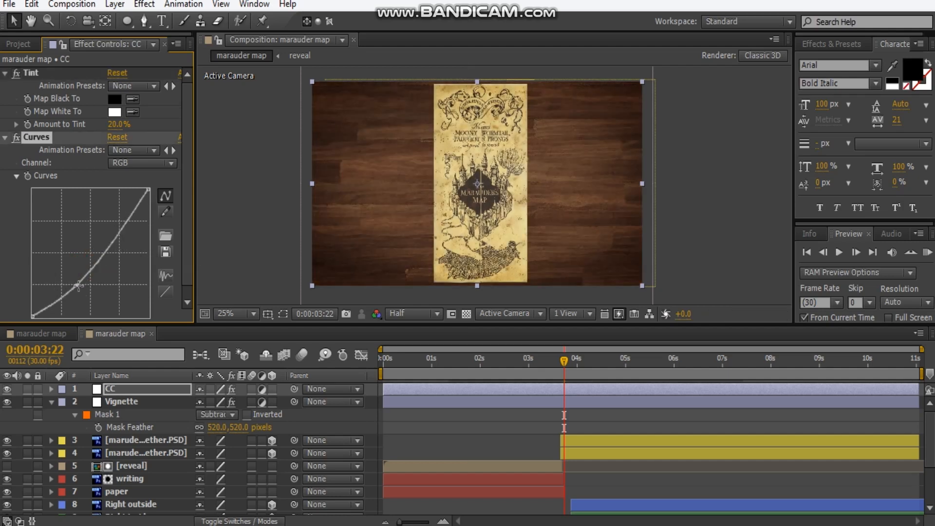
{"action": "left_click_drag", "start_coordinate": [77, 288], "coordinate": [82, 271]}
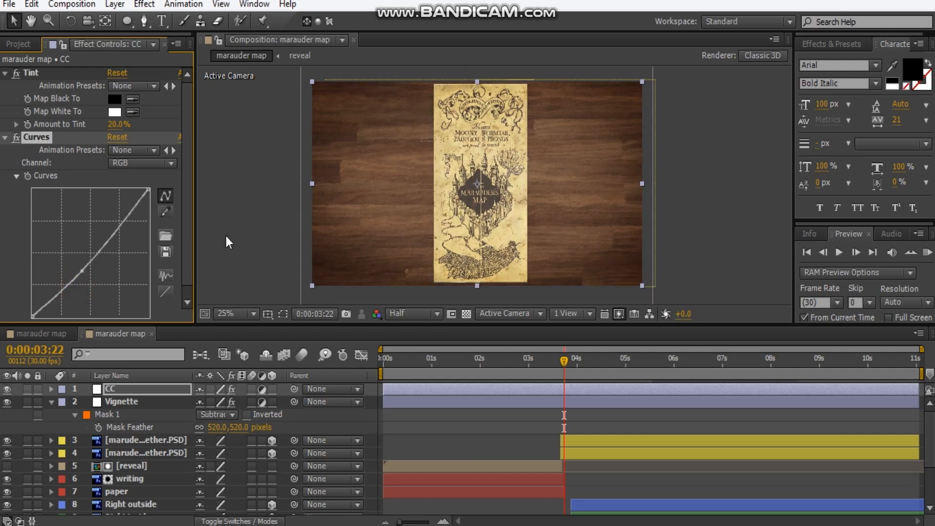
{"action": "left_click", "coordinate": [117, 124]}
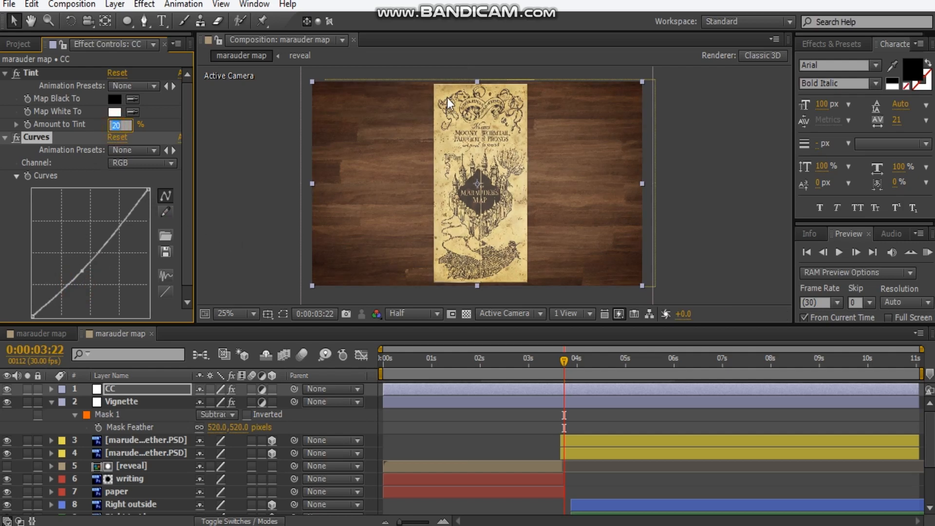
{"action": "type", "text": "15"}
{"action": "key", "text": "Return"}
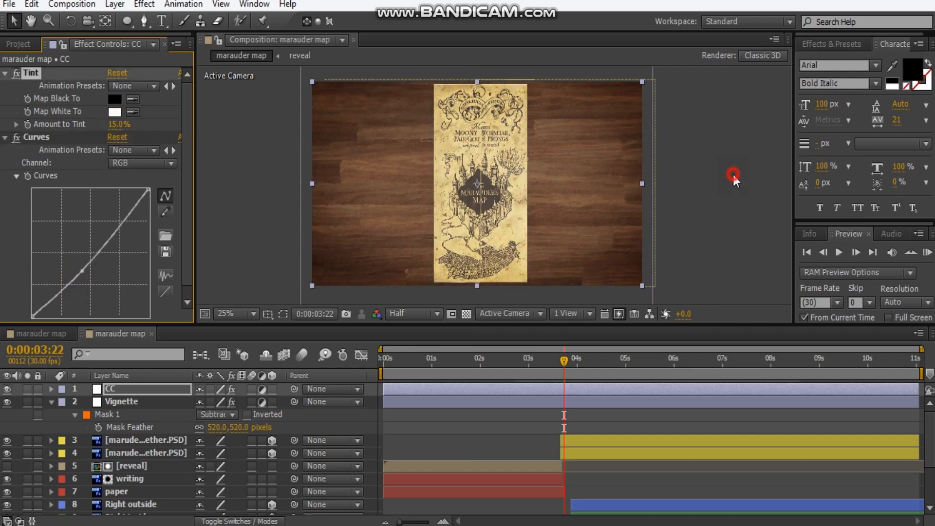
{"action": "left_click", "coordinate": [733, 173]}
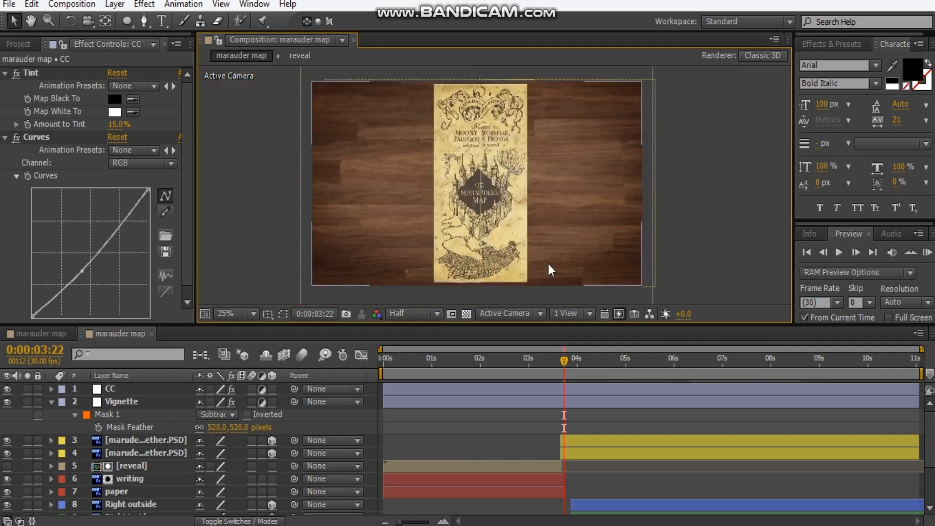
Collapse the Vignette layer and add a two-node 80mm camera with depth of field enabled.
{"action": "left_click", "coordinate": [51, 402]}
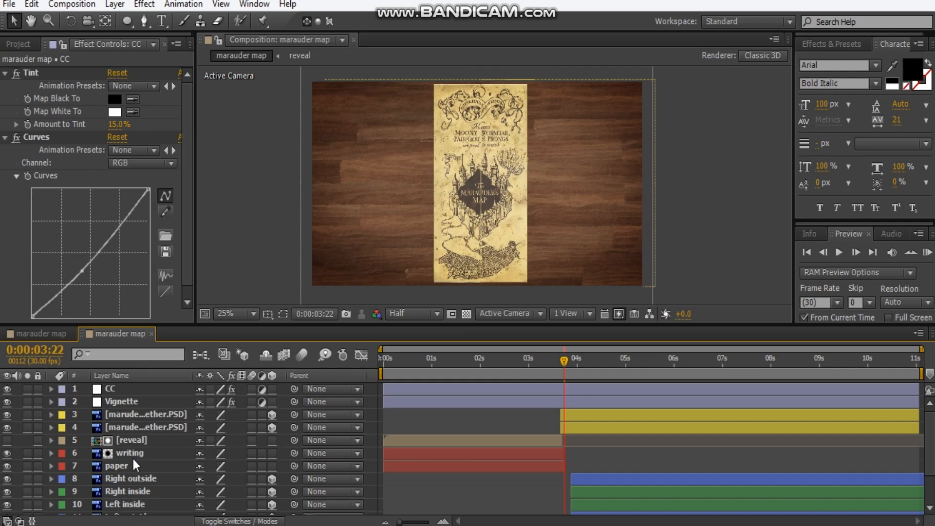
{"action": "key", "text": "ctrl+alt+shift+c"}
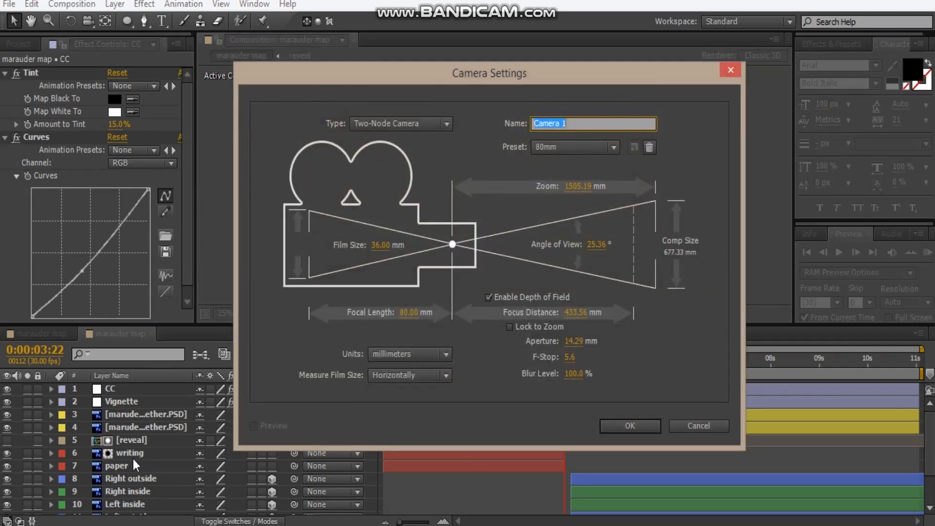
{"action": "key", "text": "Return"}
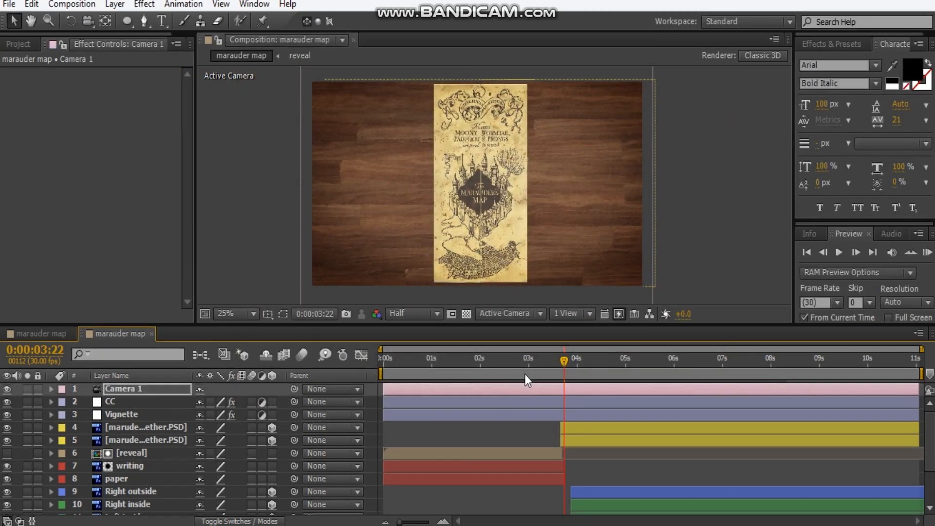
At 0:00:06:15, set starting keyframes for the camera's Point of Interest and Position.
{"action": "left_click_drag", "start_coordinate": [564, 369], "coordinate": [698, 365]}
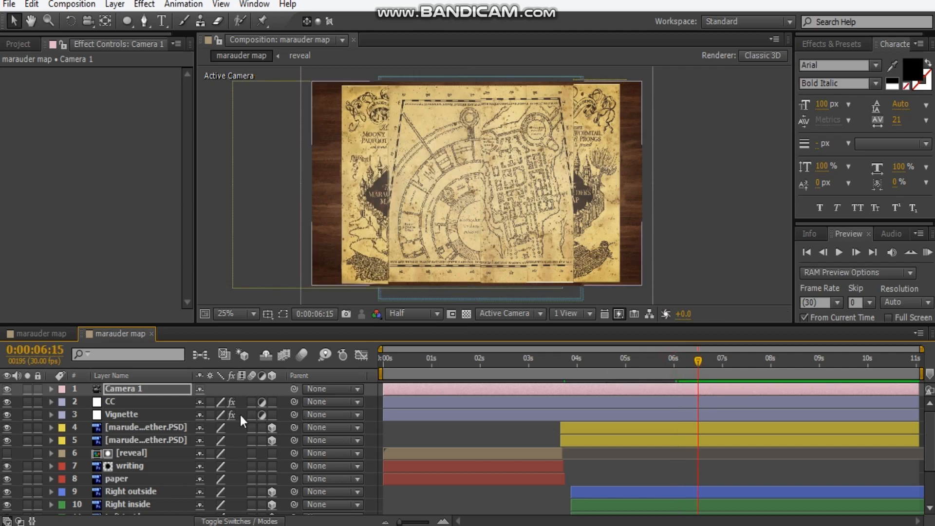
{"action": "key", "text": "p"}
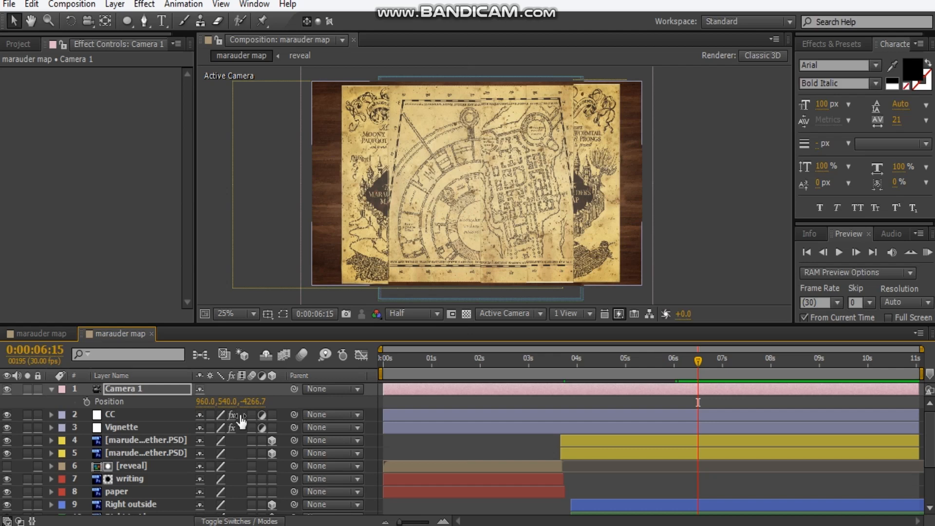
{"action": "key", "text": "shift+a"}
{"action": "left_click", "coordinate": [86, 401]}
{"action": "left_click", "coordinate": [86, 415]}
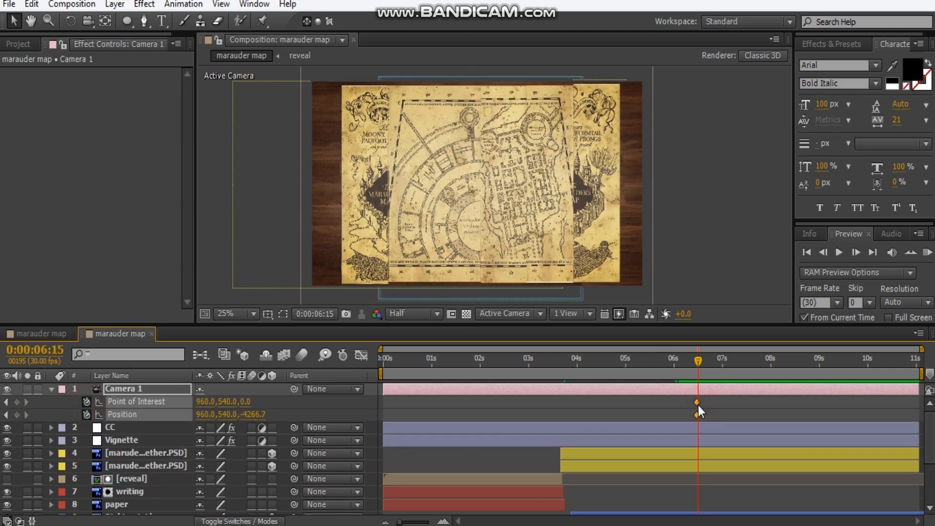
At 0:00:07:19, move the camera into the map, keyframing Point of Interest at 920.6, 536.4, 0.0 and Position at 920.6, 536.4, -1543.1.
{"action": "left_click_drag", "start_coordinate": [700, 362], "coordinate": [754, 360]}
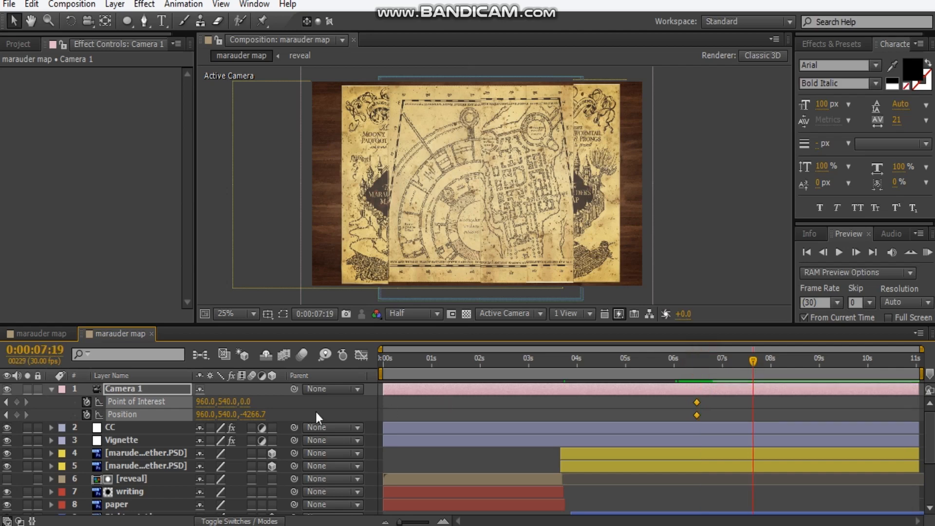
{"action": "key", "text": "c"}
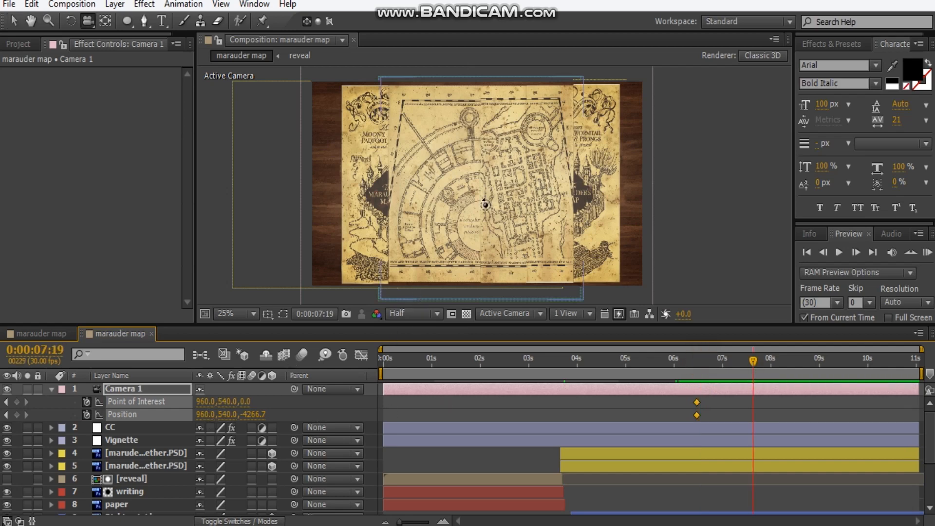
{"action": "mouse_move", "coordinate": [482, 144]}
{"action": "left_mouse_down"}
{"action": "mouse_move", "coordinate": [485, 135]}
{"action": "mouse_move", "coordinate": [472, 198]}
{"action": "mouse_move", "coordinate": [474, 173]}
{"action": "mouse_move", "coordinate": [481, 188]}
{"action": "mouse_move", "coordinate": [475, 161]}
{"action": "left_mouse_up"}
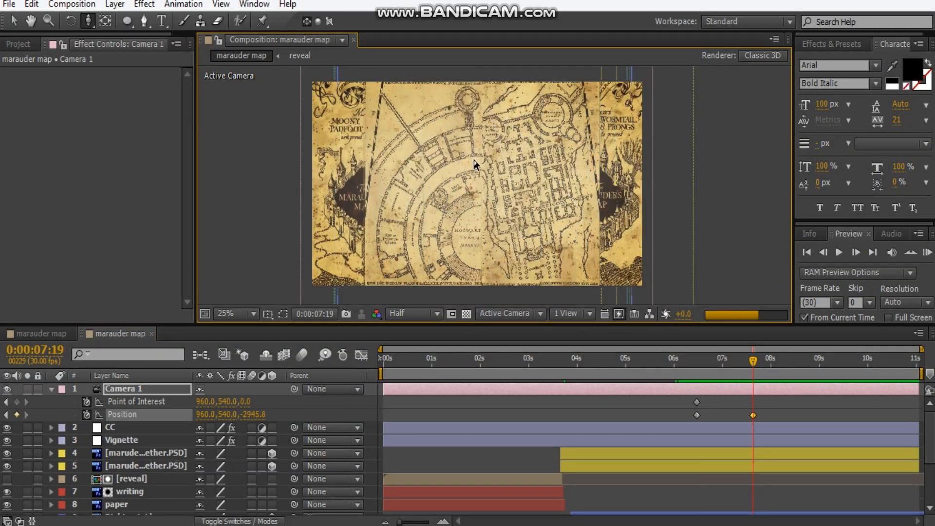
{"action": "left_click_drag", "start_coordinate": [449, 224], "coordinate": [450, 132]}
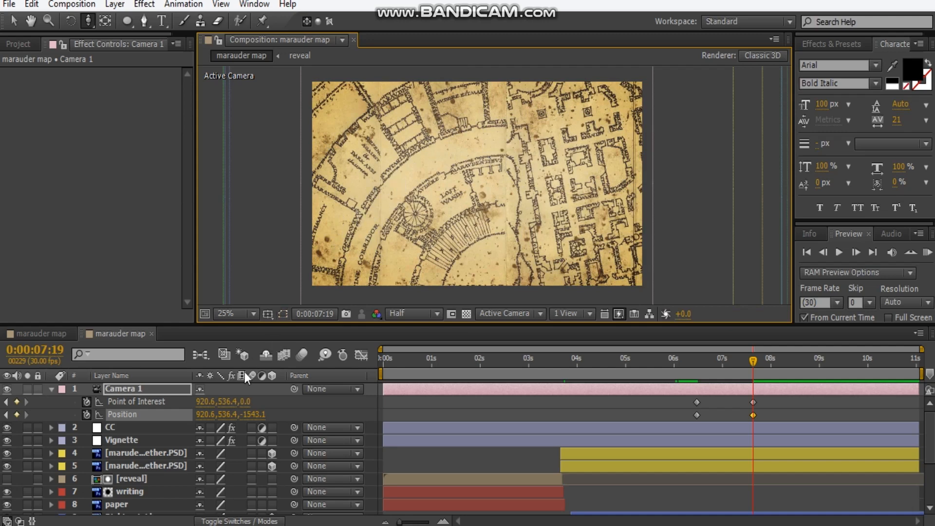
Add Layer 1/nametag.psd from the nametag Layers folder to the marauder map composition, directly below the Vignette layer.
{"action": "left_click", "coordinate": [18, 43]}
{"action": "left_click", "coordinate": [5, 235]}
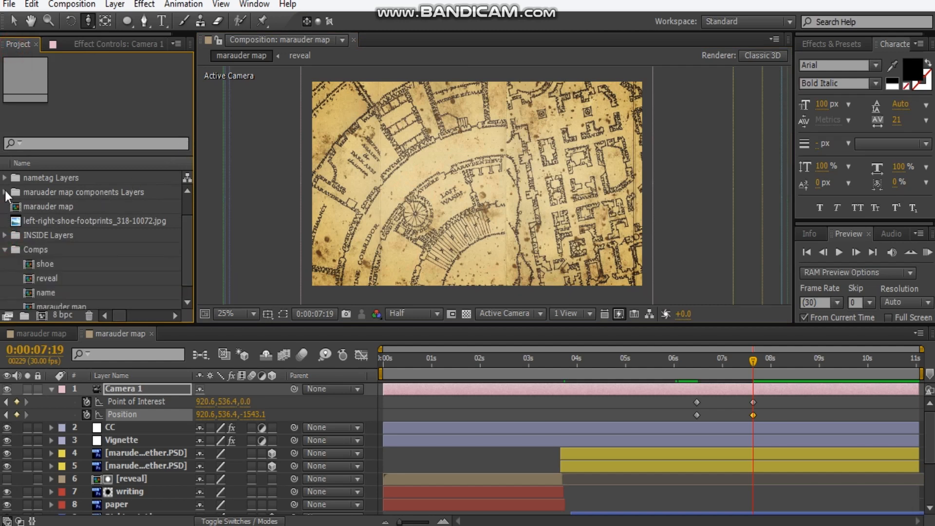
{"action": "left_click", "coordinate": [4, 179]}
{"action": "left_click", "coordinate": [26, 193]}
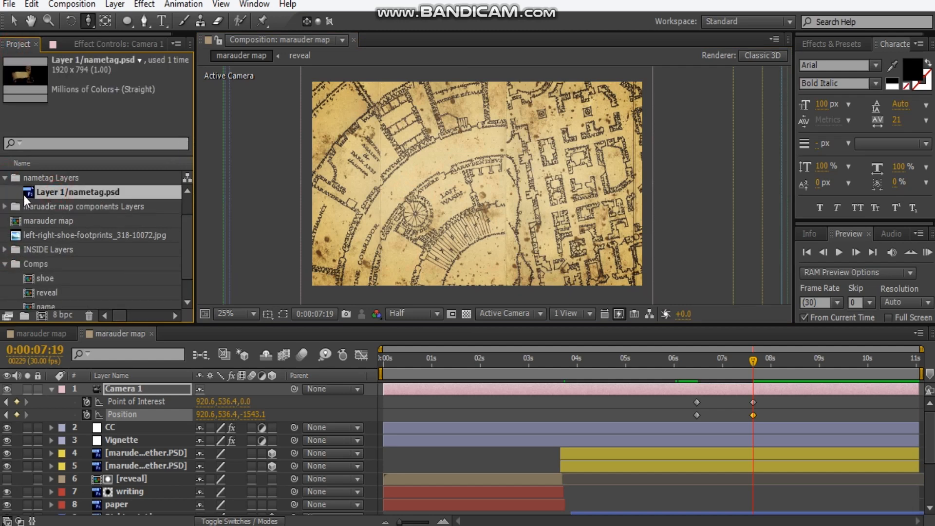
{"action": "left_click_drag", "start_coordinate": [37, 195], "coordinate": [20, 185]}
{"action": "scroll", "coordinate": [27, 220], "scroll_direction": "up", "scroll_amount": 3}
{"action": "left_click", "coordinate": [33, 210]}
{"action": "left_click", "coordinate": [45, 225]}
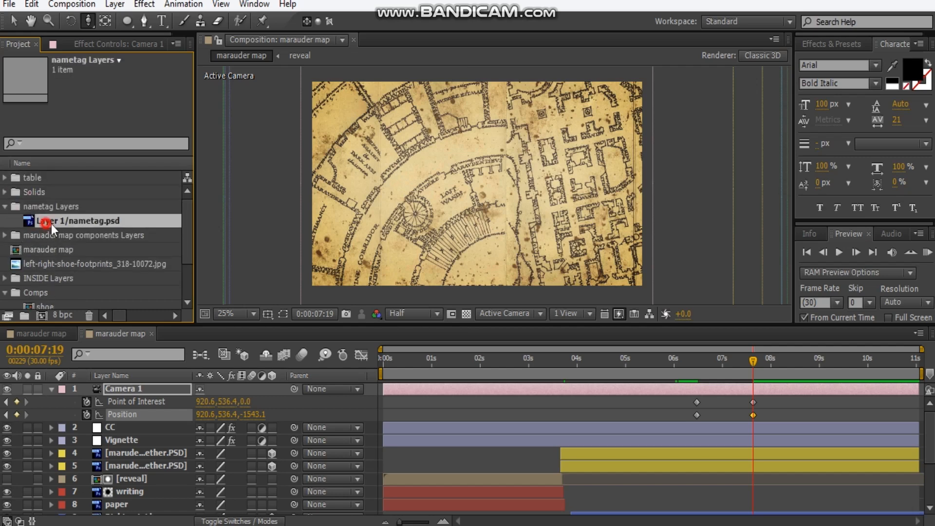
{"action": "left_click_drag", "start_coordinate": [55, 230], "coordinate": [115, 451]}
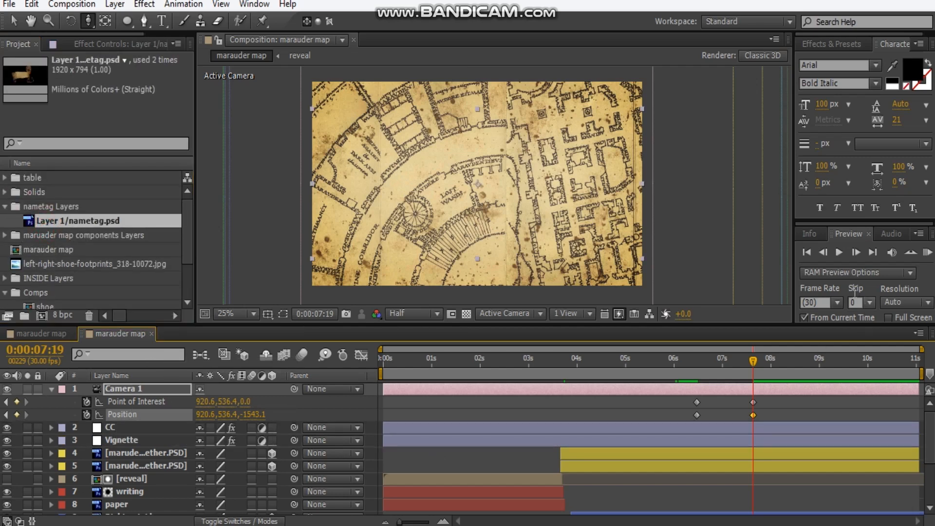
Make the nametag layer 3D, scale it down and position it in the blank corridor above the MARAVDENTIBVS lettering.
{"action": "left_click", "coordinate": [272, 454]}
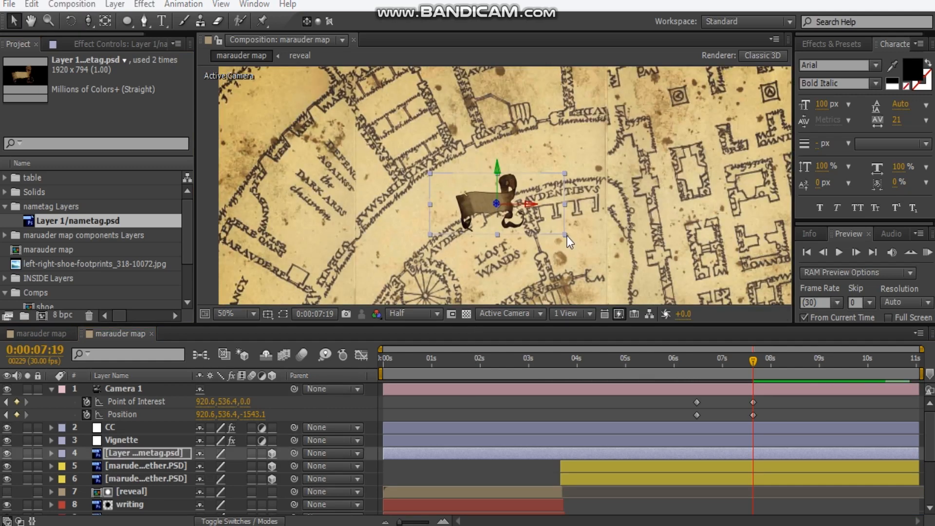
{"action": "left_click_drag", "start_coordinate": [565, 234], "coordinate": [544, 164]}
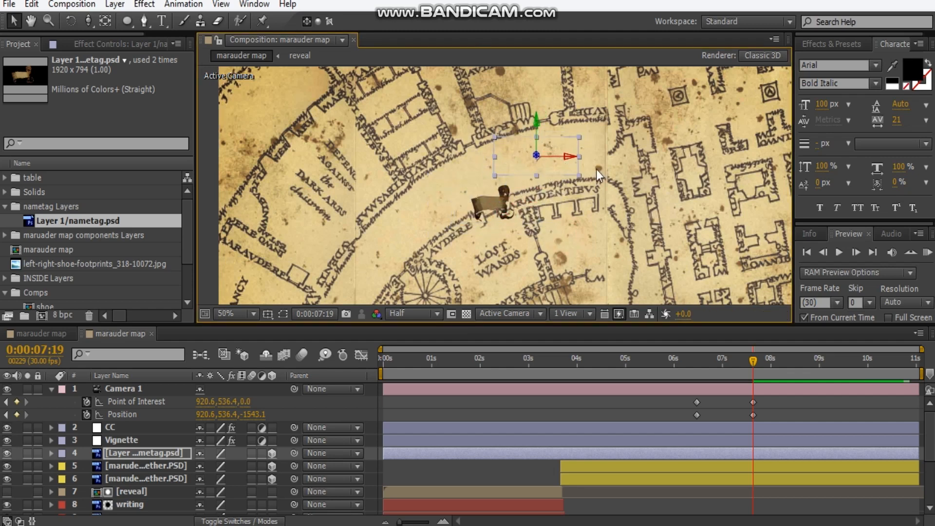
{"action": "key", "text": "period"}
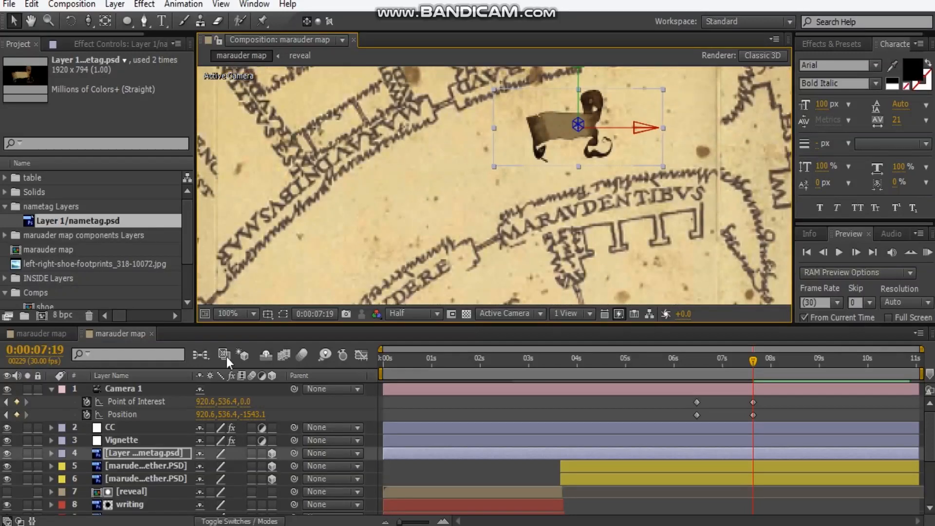
Pre-compose the nametag layer as "name", moving all attributes into the new composition, and collapse its transformations.
{"action": "right_click", "coordinate": [147, 454]}
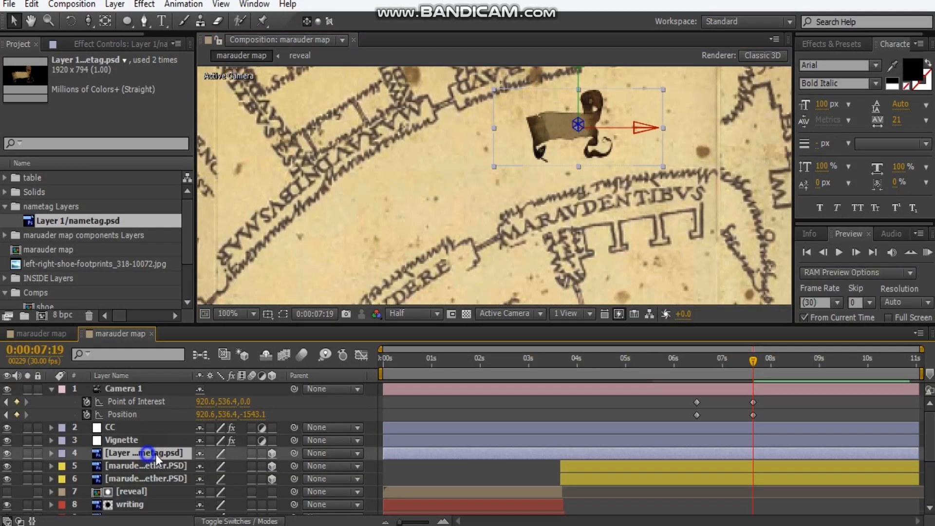
{"action": "left_click", "coordinate": [235, 434]}
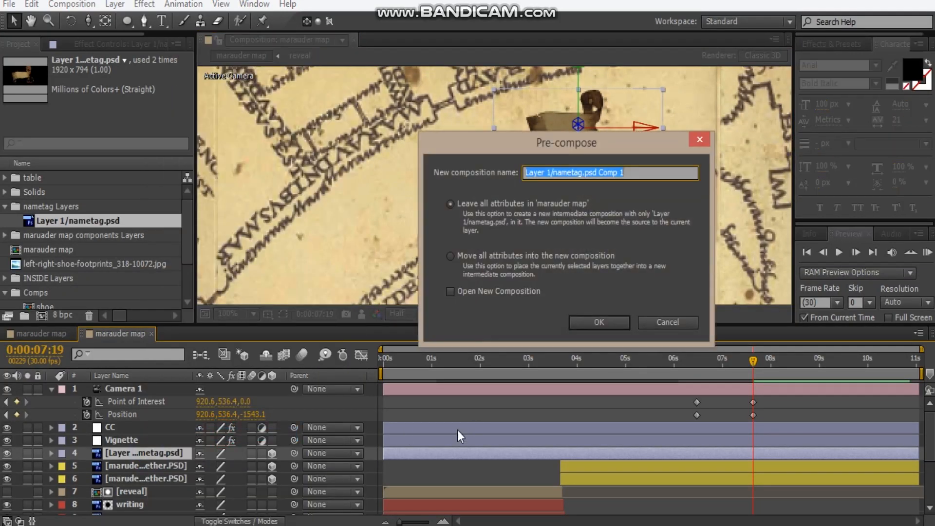
{"action": "left_click", "coordinate": [471, 261]}
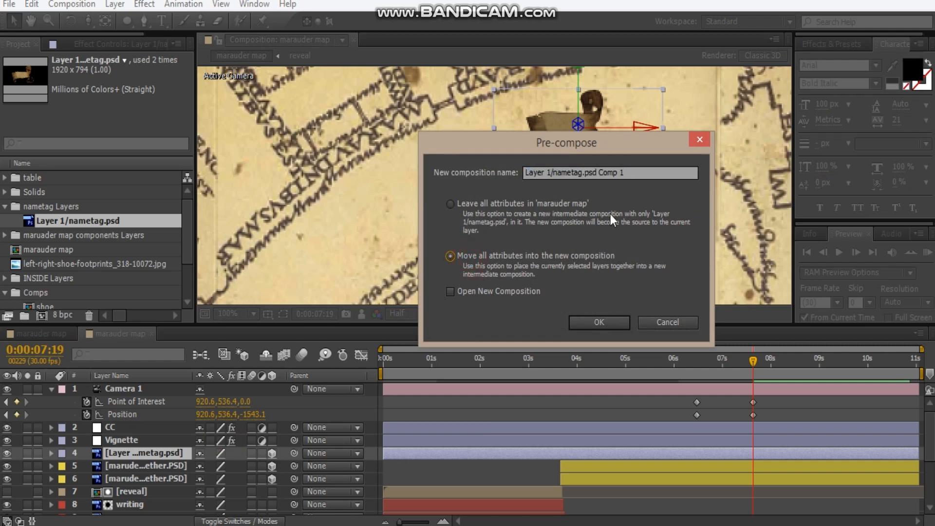
{"action": "left_click_drag", "start_coordinate": [646, 172], "coordinate": [226, 179]}
{"action": "type", "text": "na"}
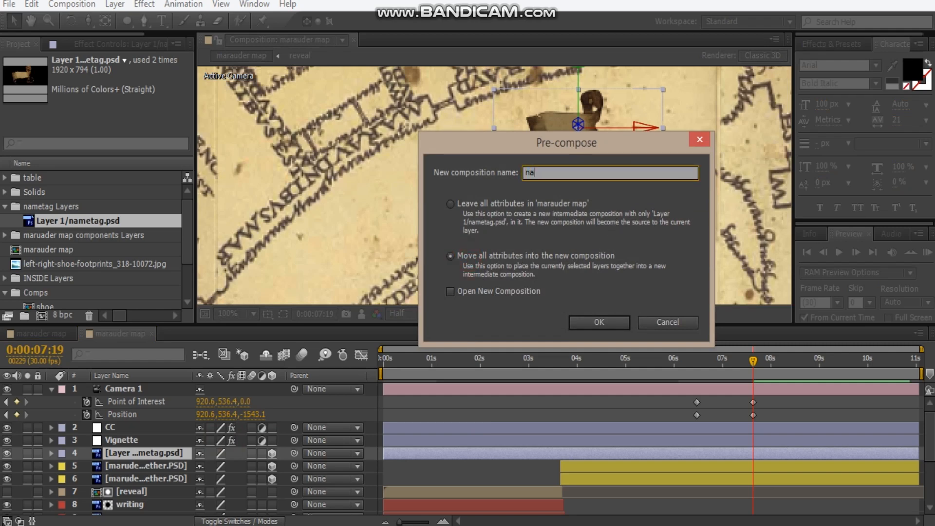
{"action": "type", "text": "me"}
{"action": "key", "text": "Return"}
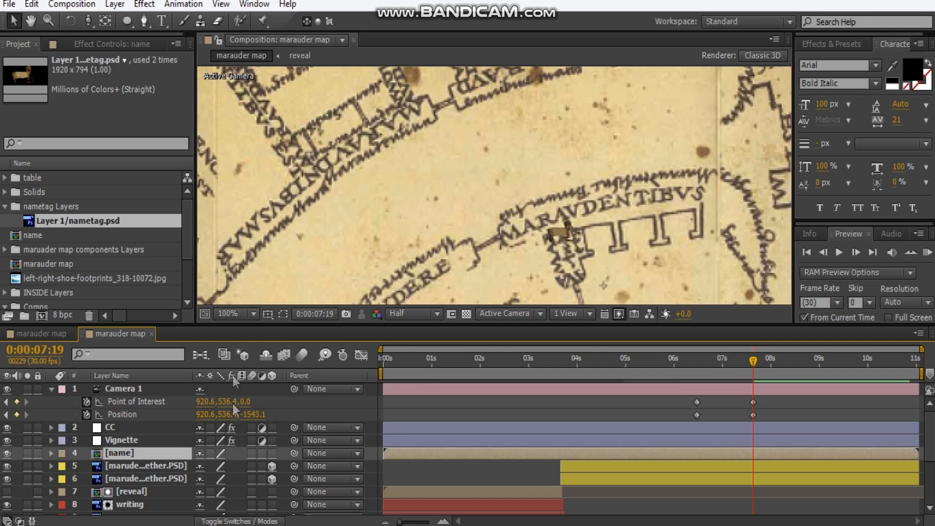
{"action": "left_click", "coordinate": [210, 453]}
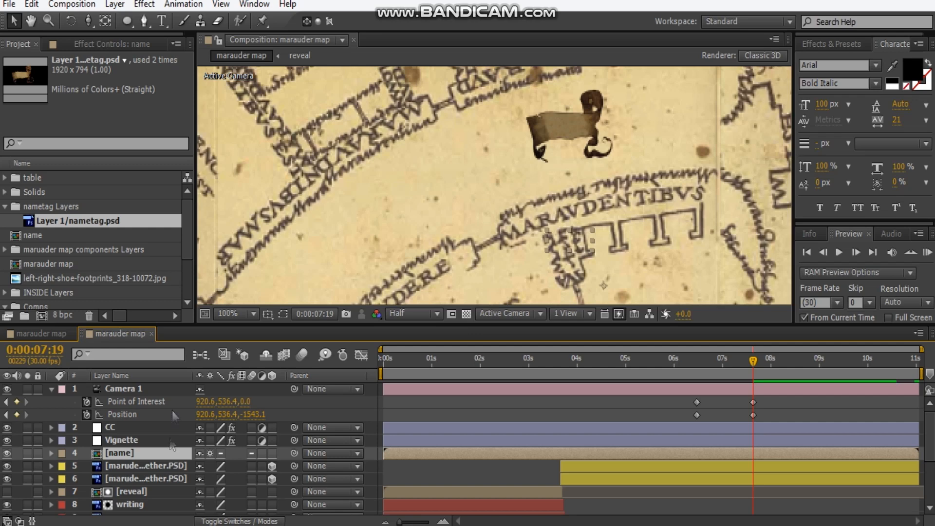
Open the name composition and set its preview resolution to Full.
{"action": "double_click", "coordinate": [126, 458]}
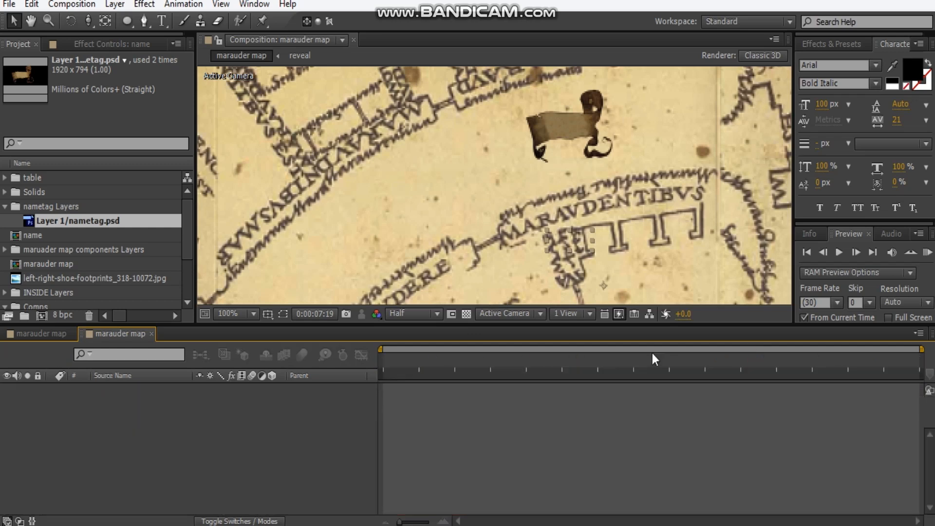
{"action": "left_click", "coordinate": [415, 315]}
{"action": "left_click", "coordinate": [416, 322]}
{"action": "left_click_drag", "start_coordinate": [428, 204], "coordinate": [450, 242]}
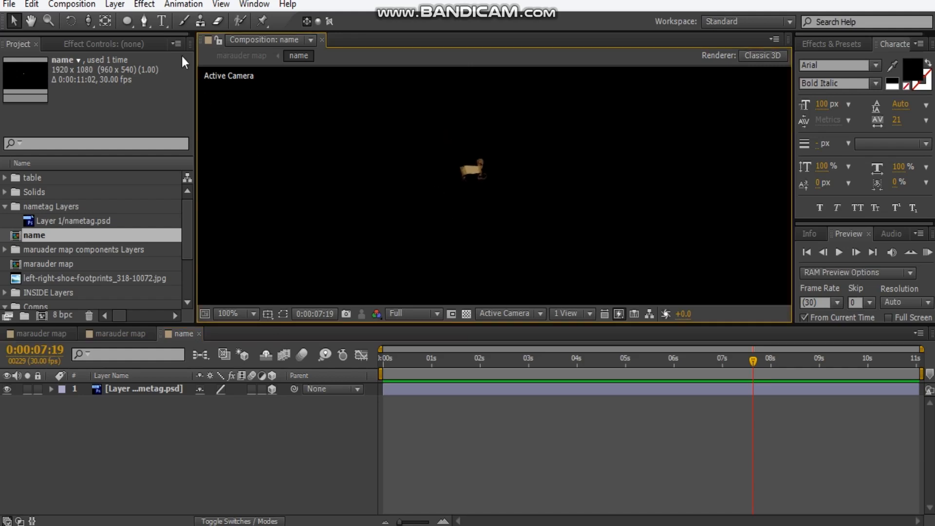
Add a white two-line text layer reading "AFTER VIDEOFX", with VIDEOFX on the second line.
{"action": "left_click", "coordinate": [162, 21]}
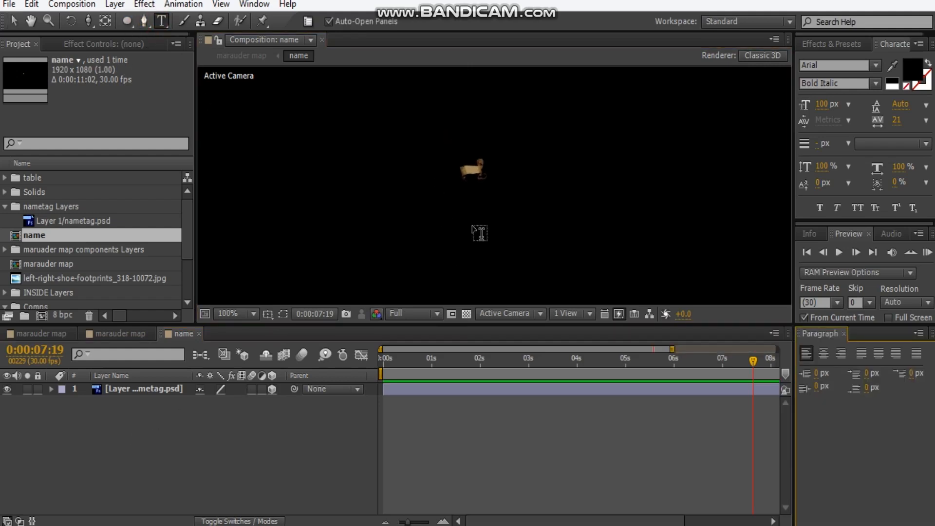
{"action": "left_click", "coordinate": [414, 194]}
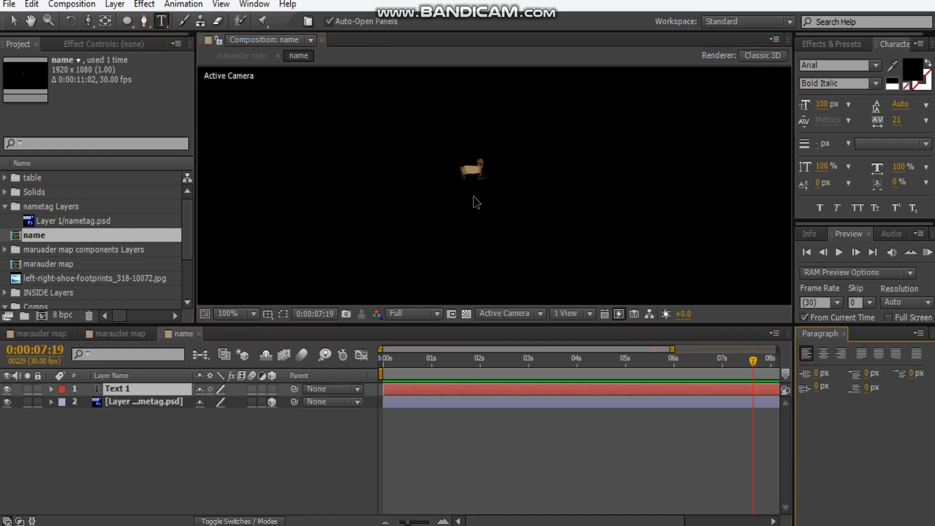
{"action": "type", "text": "Roger"}
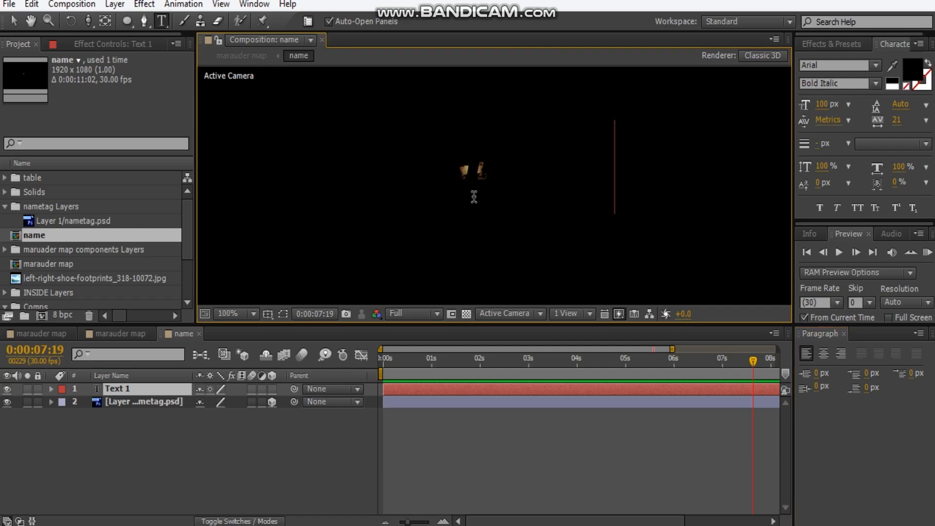
{"action": "key", "text": "BackSpace"}
{"action": "key", "text": "BackSpace"}
{"action": "key", "text": "BackSpace"}
{"action": "key", "text": "BackSpace"}
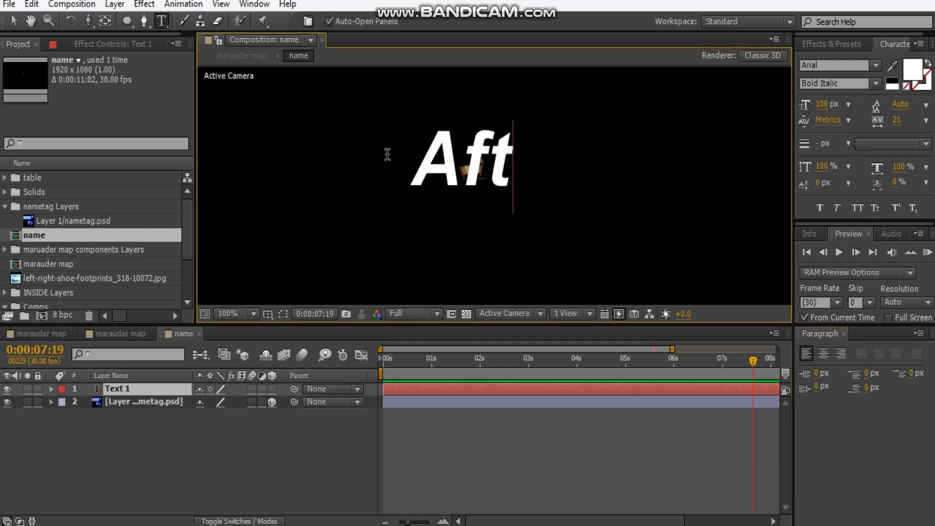
{"action": "type", "text": "FTER"}
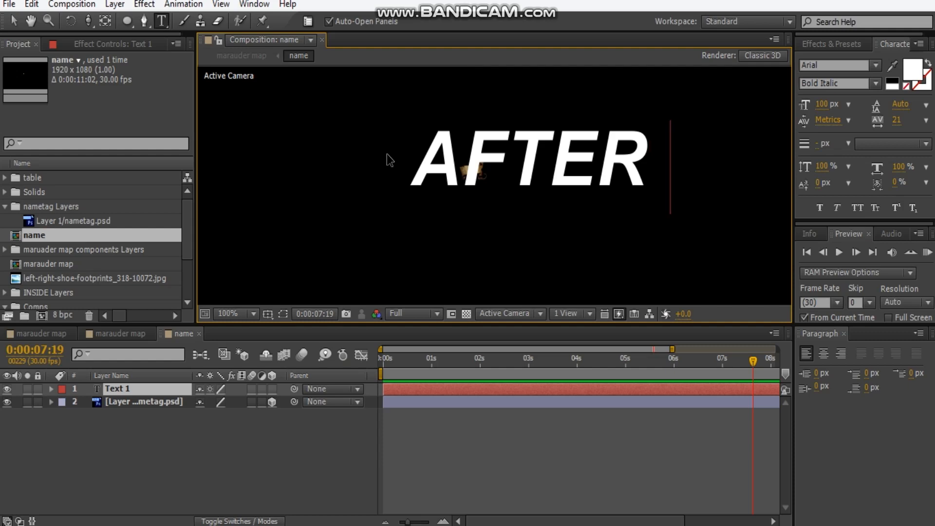
{"action": "type", "text": " VID"}
{"action": "key", "text": "Left"}
{"action": "key", "text": "Left"}
{"action": "key", "text": "Left"}
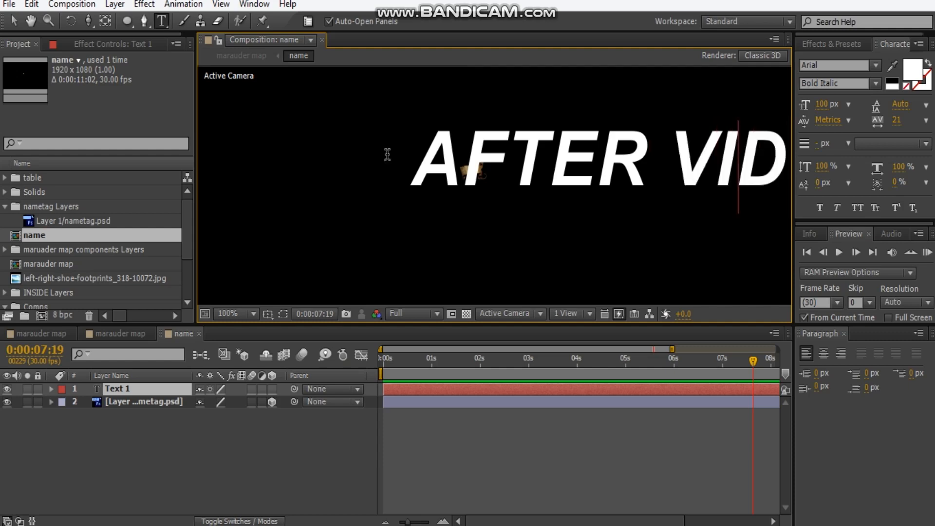
{"action": "key", "text": "Return"}
{"action": "type", "text": "VIDEO"}
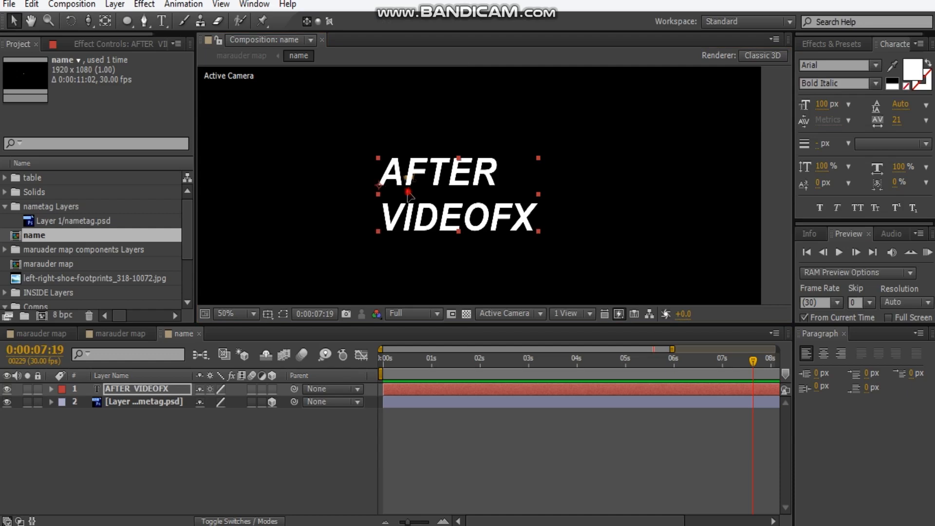
Scale down the AFTER VIDEOFX text and fit it onto the nametag's parchment scroll.
{"action": "left_click_drag", "start_coordinate": [408, 193], "coordinate": [409, 177]}
{"action": "left_click_drag", "start_coordinate": [538, 215], "coordinate": [387, 171]}
{"action": "scroll", "coordinate": [395, 171], "scroll_direction": "up", "scroll_amount": 3}
{"action": "left_click_drag", "start_coordinate": [291, 147], "coordinate": [481, 213]}
{"action": "scroll", "coordinate": [516, 222], "scroll_direction": "up", "scroll_amount": 1}
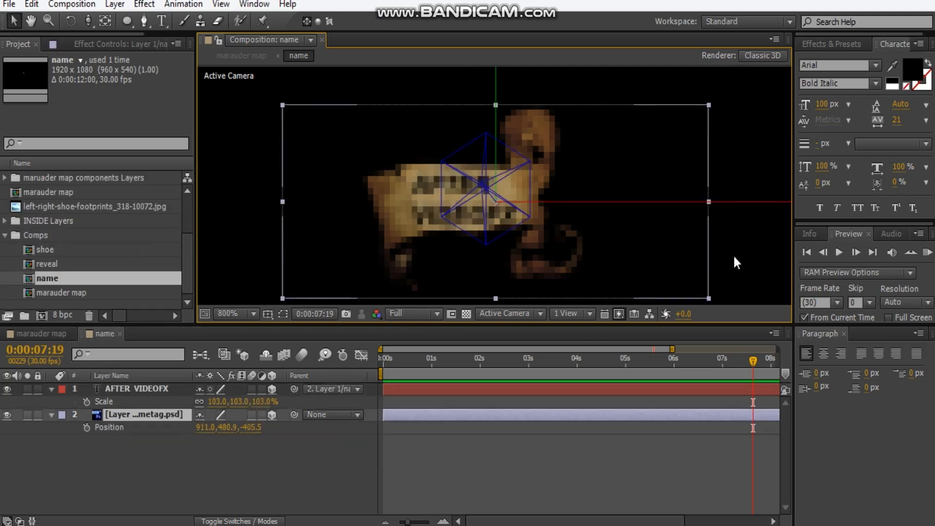
Parent the AFTER VIDEOFX text layer to the nametag layer.
{"action": "left_click", "coordinate": [733, 254]}
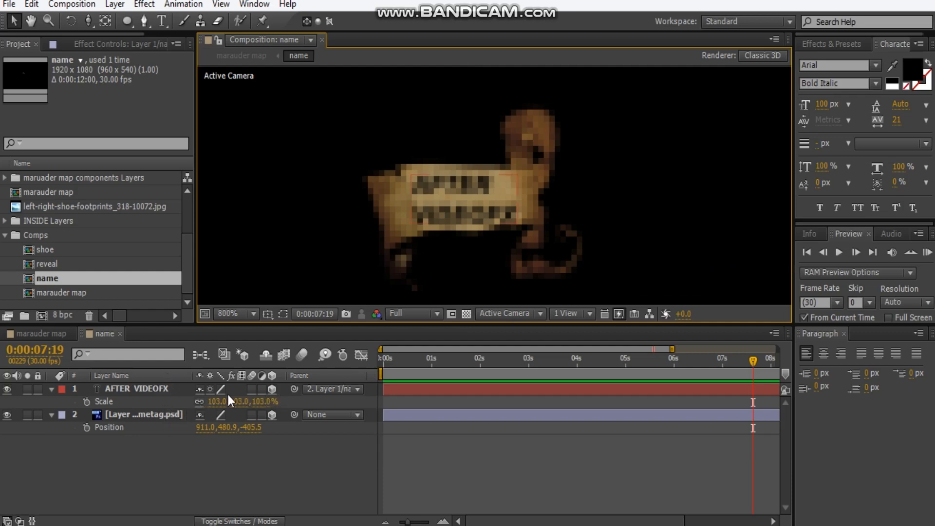
{"action": "left_click_drag", "start_coordinate": [290, 390], "coordinate": [174, 415]}
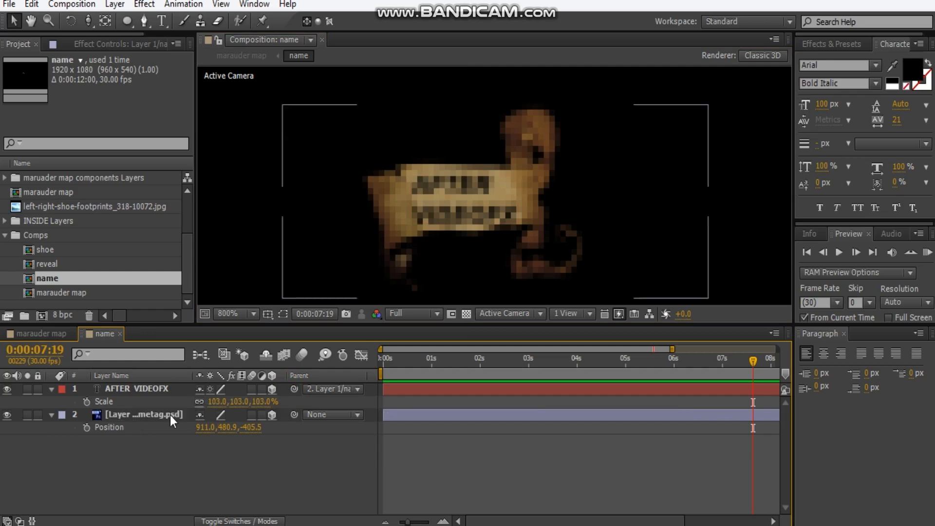
{"action": "left_click", "coordinate": [151, 415]}
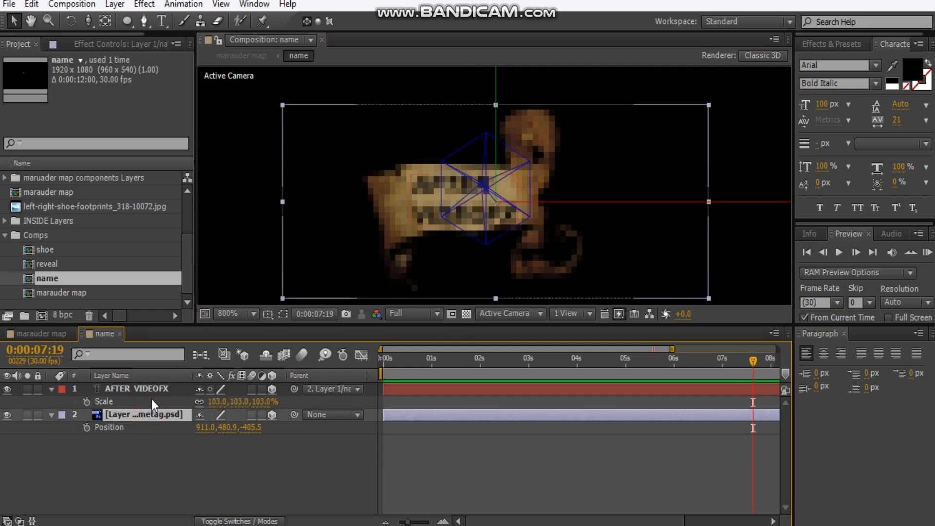
{"action": "left_click", "coordinate": [153, 394]}
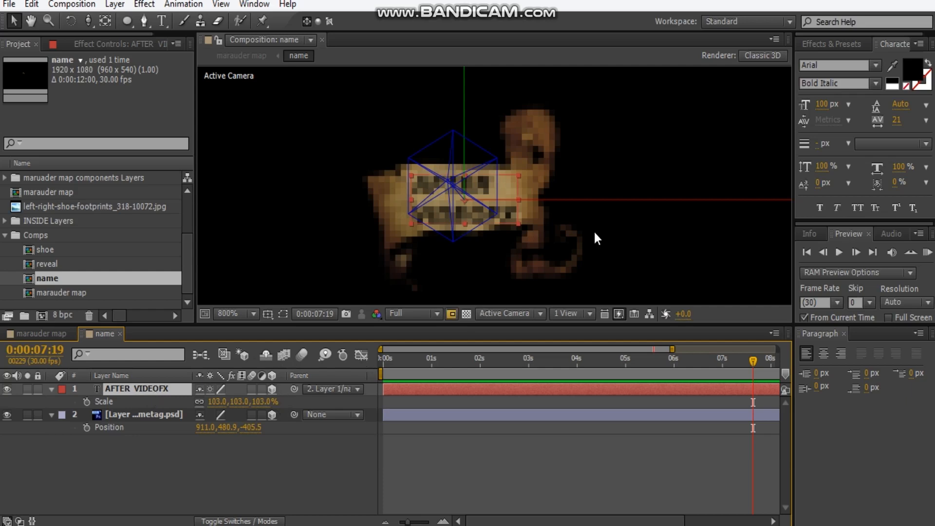
Return to the marauder map composition and apply the Turbulent Displace effect to the name layer.
{"action": "left_click", "coordinate": [52, 335]}
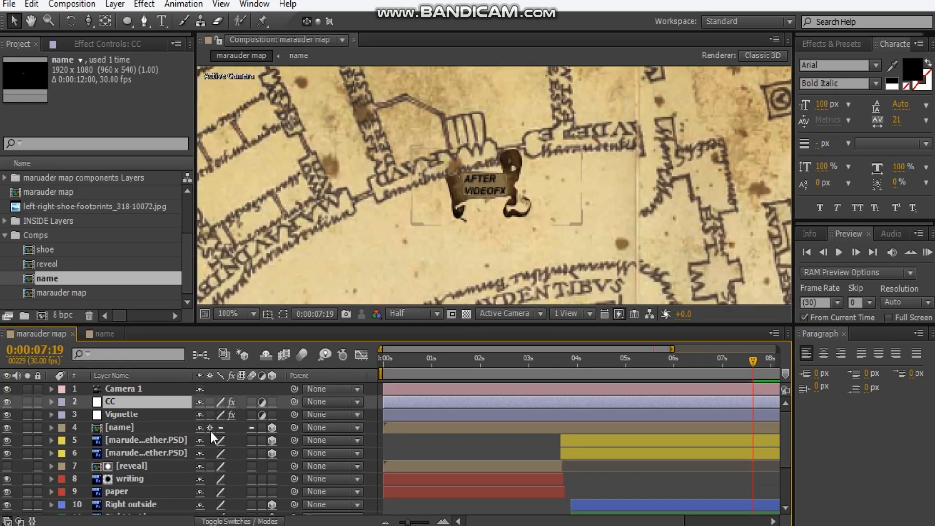
{"action": "key", "text": "period"}
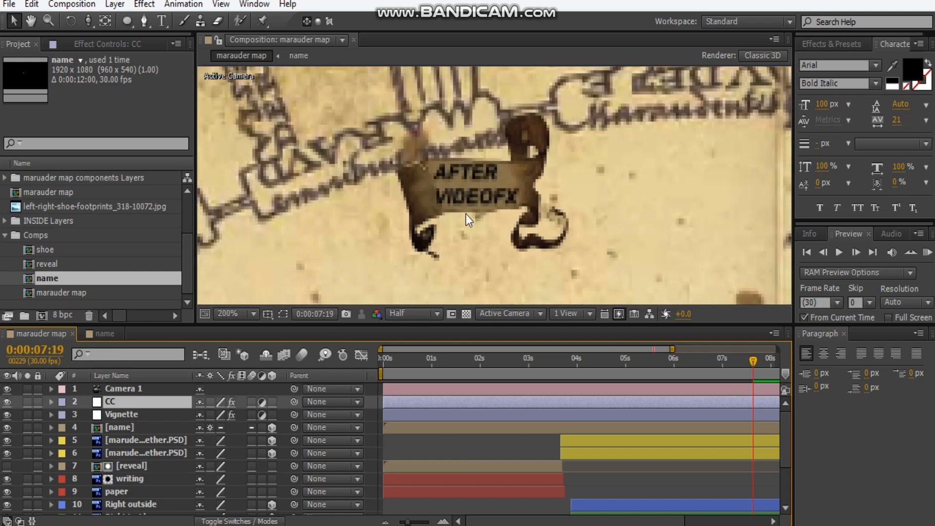
{"action": "left_click", "coordinate": [147, 423]}
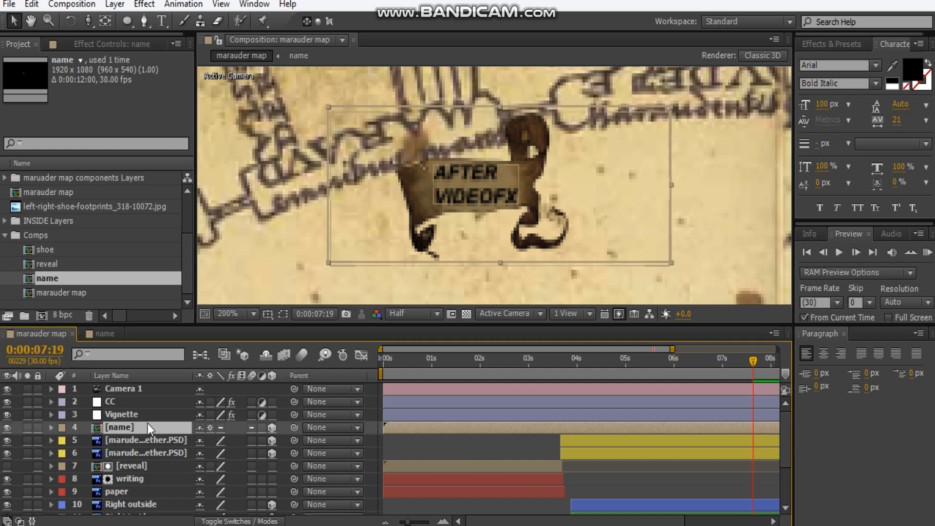
{"action": "left_click", "coordinate": [121, 44]}
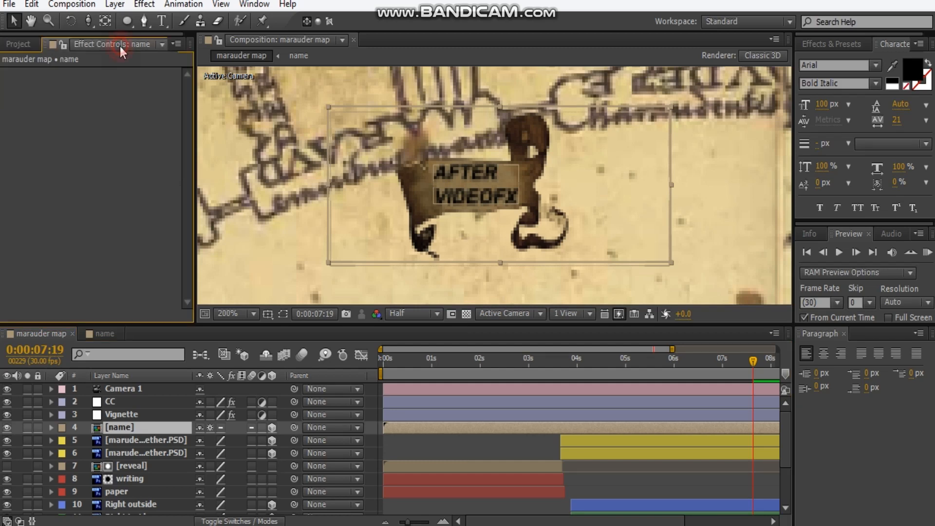
{"action": "right_click", "coordinate": [98, 184]}
{"action": "mouse_move", "coordinate": [146, 202]}
{"action": "left_click", "coordinate": [363, 519]}
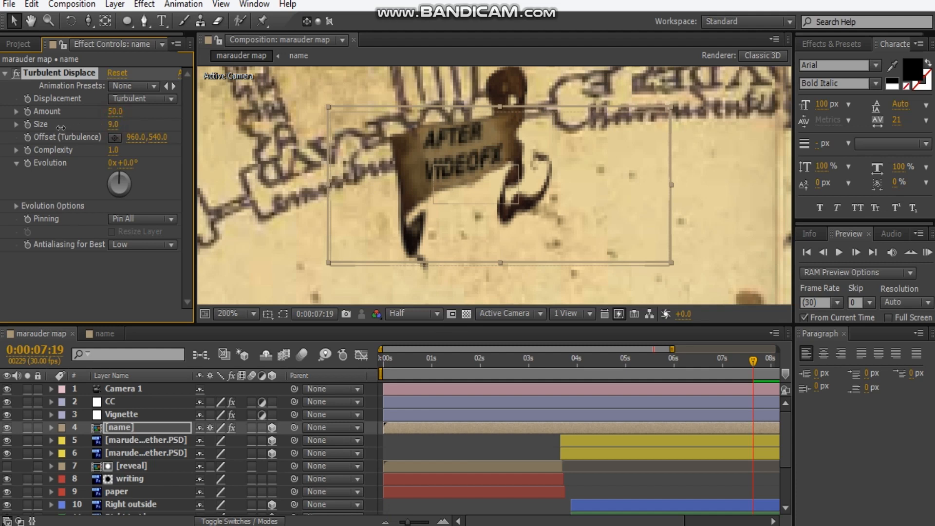
Set Turbulent Displace's Size to 23 and Amount to 21, and check the nametag at 0:00:11:01.
{"action": "left_click_drag", "start_coordinate": [111, 127], "coordinate": [108, 126]}
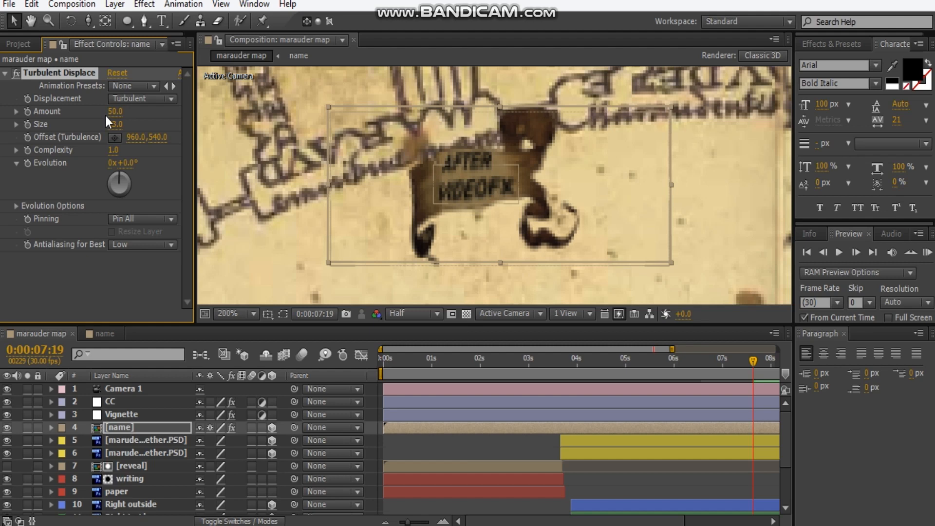
{"action": "left_click", "coordinate": [112, 112]}
{"action": "left_click_drag", "start_coordinate": [95, 112], "coordinate": [88, 112]}
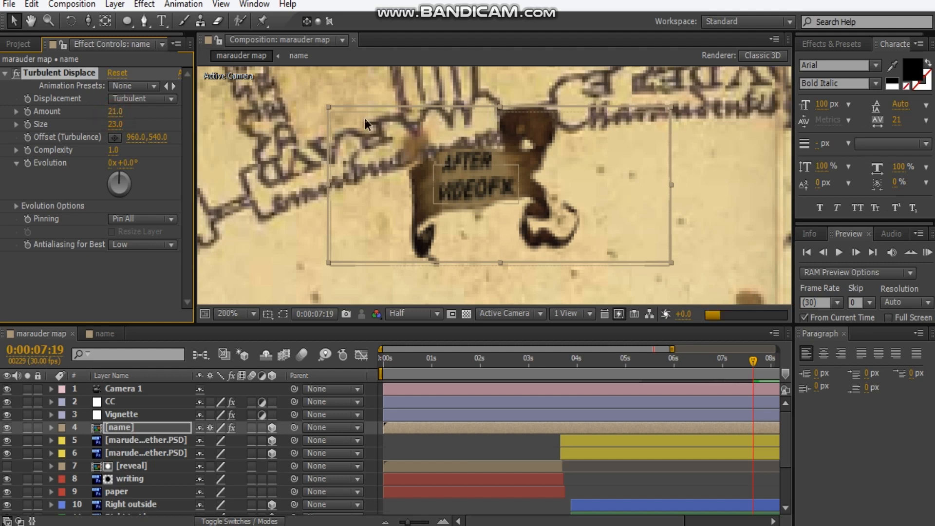
{"action": "left_click", "coordinate": [705, 198]}
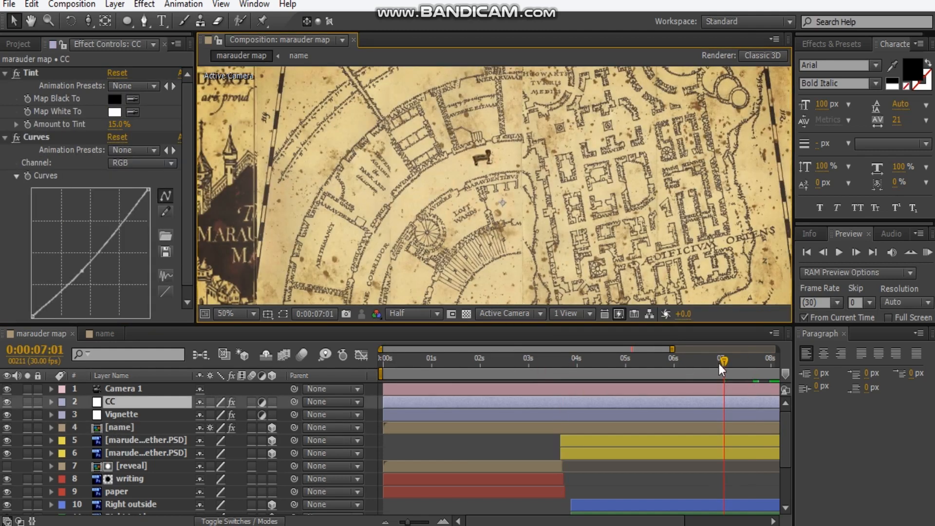
{"action": "left_click_drag", "start_coordinate": [726, 363], "coordinate": [853, 352]}
{"action": "left_click_drag", "start_coordinate": [465, 106], "coordinate": [481, 175]}
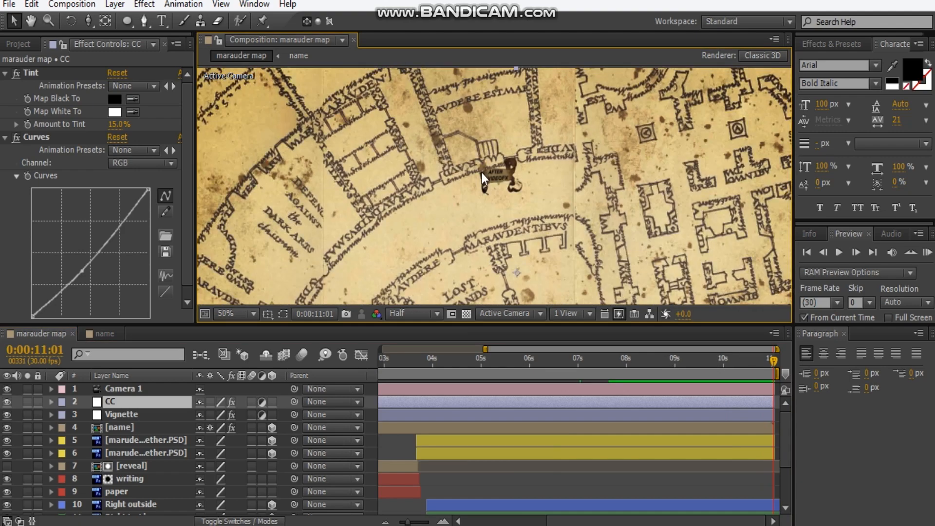
{"action": "scroll", "coordinate": [481, 172], "scroll_direction": "up", "scroll_amount": 2}
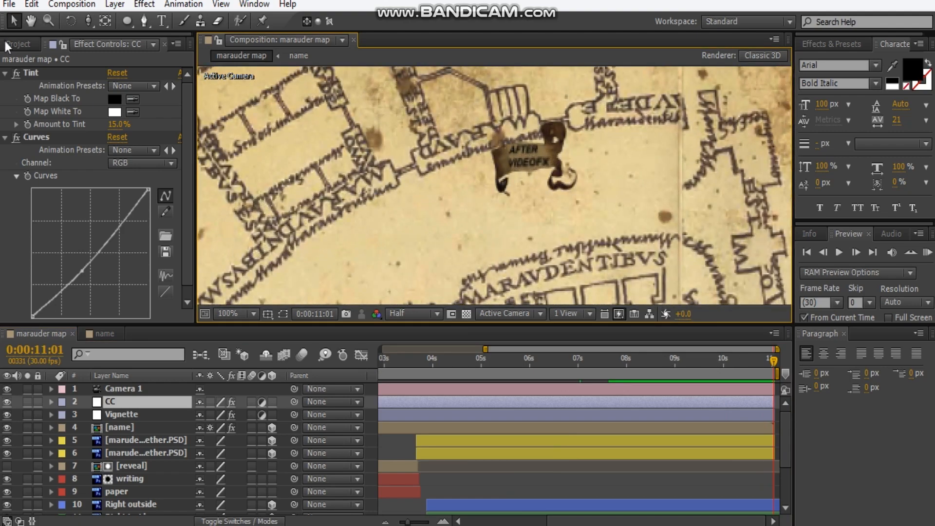
Create a new composition from the footage left-right-shoe-footprints_318-10072.jpg.
{"action": "left_click", "coordinate": [5, 45]}
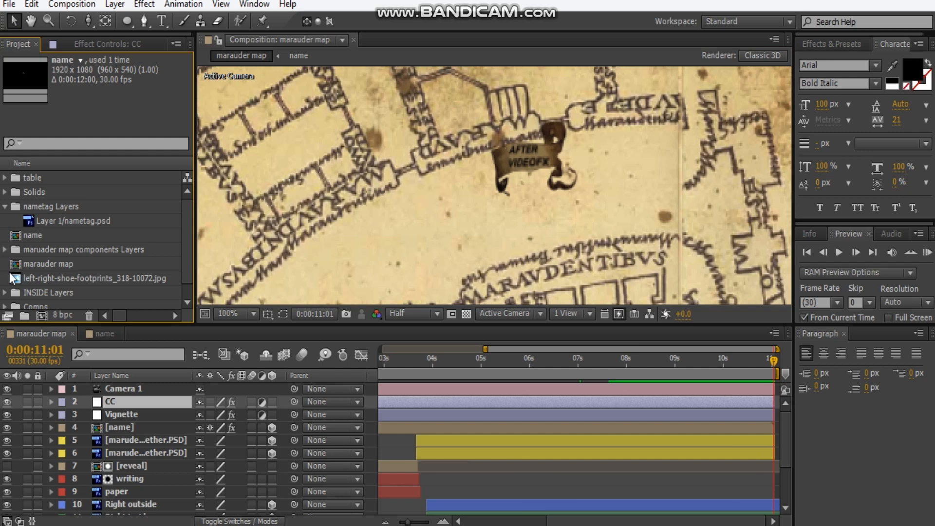
{"action": "scroll", "coordinate": [10, 274], "scroll_direction": "down", "scroll_amount": 1}
{"action": "left_click", "coordinate": [38, 264]}
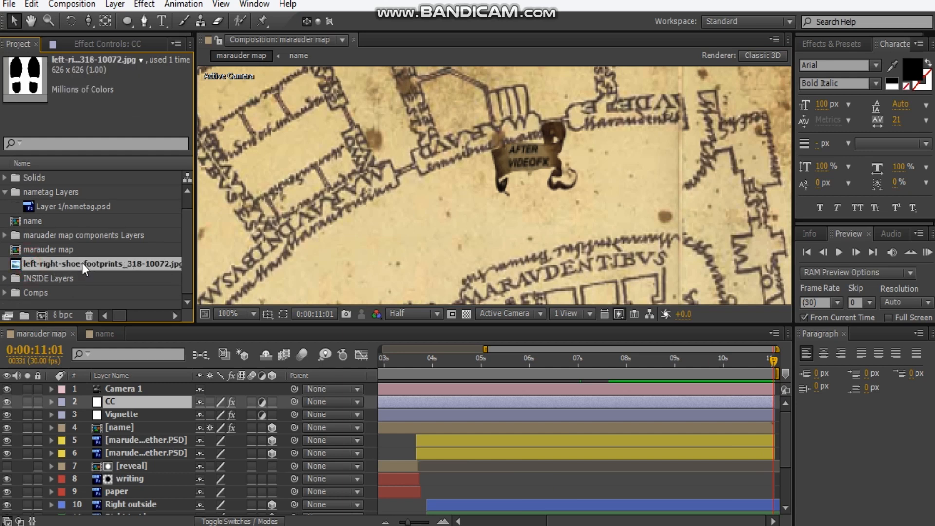
{"action": "mouse_move", "coordinate": [47, 264]}
{"action": "left_mouse_down"}
{"action": "mouse_move", "coordinate": [94, 270]}
{"action": "mouse_move", "coordinate": [41, 315]}
{"action": "left_mouse_up"}
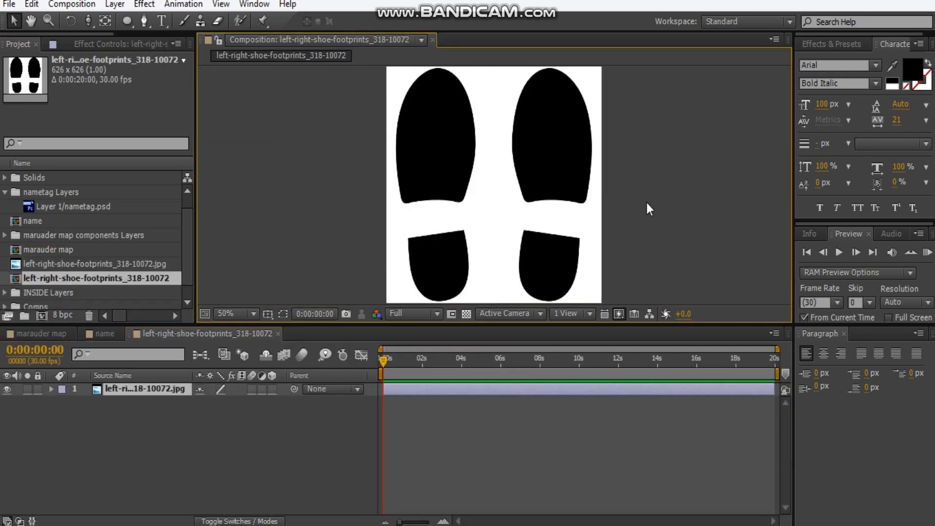
Mask out the right shoe print's sole and heel with the Pen tool and centre the print in the frame.
{"action": "left_click", "coordinate": [144, 20]}
{"action": "mouse_move", "coordinate": [416, 115]}
{"action": "left_mouse_down"}
{"action": "mouse_move", "coordinate": [327, 135]}
{"action": "mouse_move", "coordinate": [288, 131]}
{"action": "left_mouse_up"}
{"action": "left_click", "coordinate": [167, 390]}
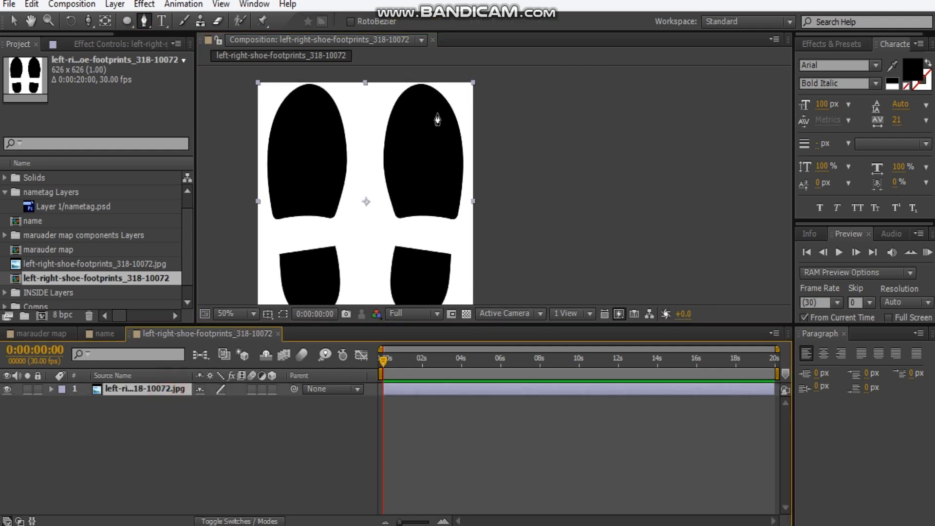
{"action": "left_click_drag", "start_coordinate": [423, 120], "coordinate": [424, 162]}
{"action": "scroll", "coordinate": [421, 162], "scroll_direction": "up", "scroll_amount": 1}
{"action": "left_click_drag", "start_coordinate": [388, 115], "coordinate": [481, 148]}
{"action": "left_click", "coordinate": [420, 109]}
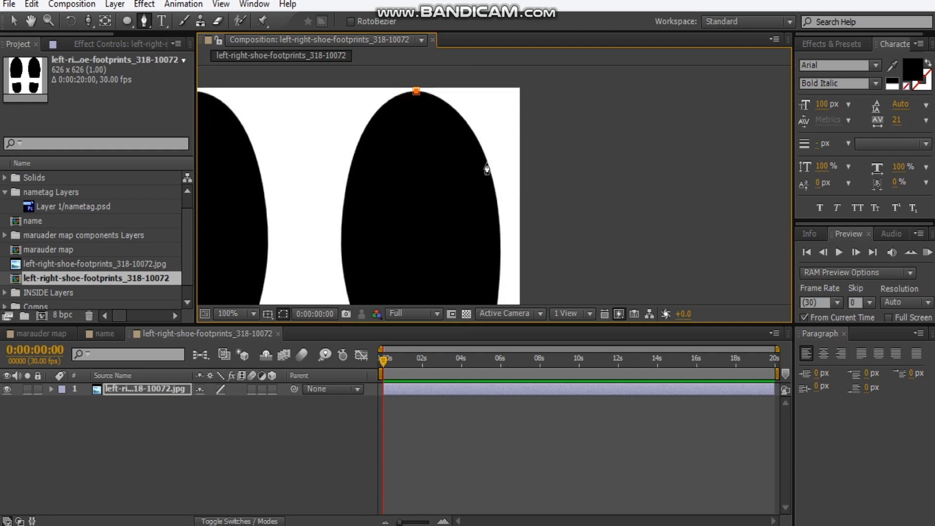
{"action": "left_click_drag", "start_coordinate": [487, 163], "coordinate": [509, 232]}
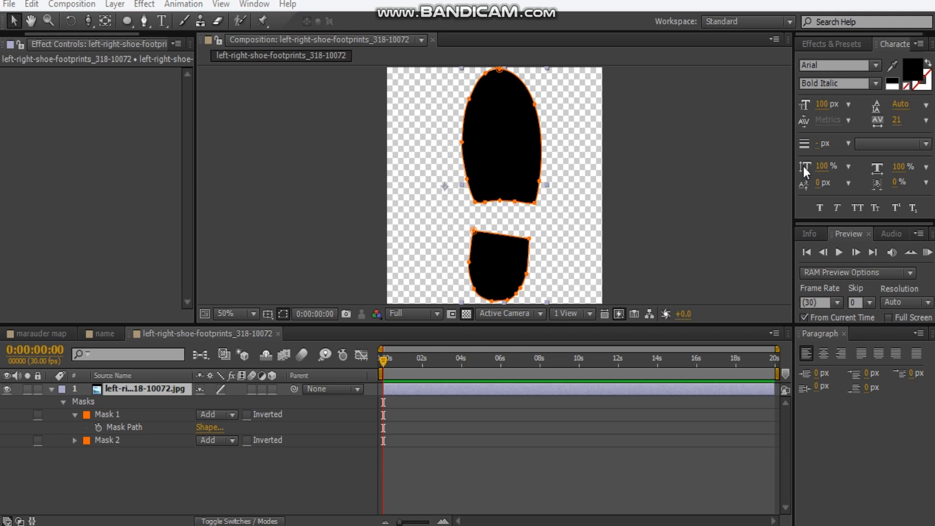
Apply the Tint effect to the shoe print layer and map black to a dark brown.
{"action": "right_click", "coordinate": [53, 214]}
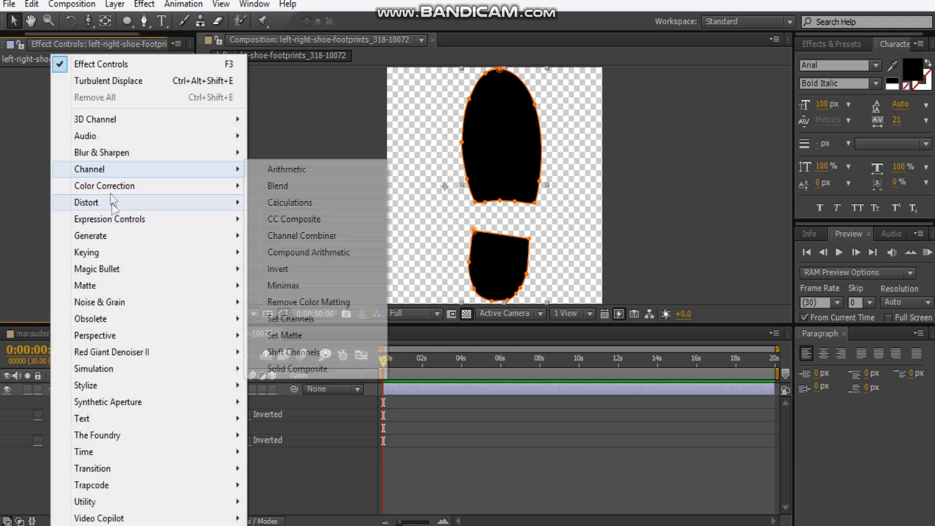
{"action": "mouse_move", "coordinate": [115, 193]}
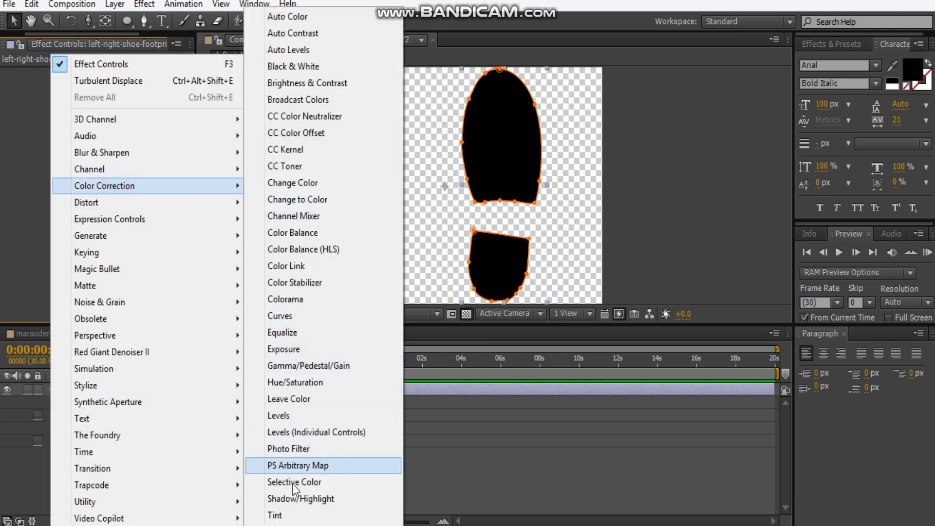
{"action": "left_click", "coordinate": [291, 515]}
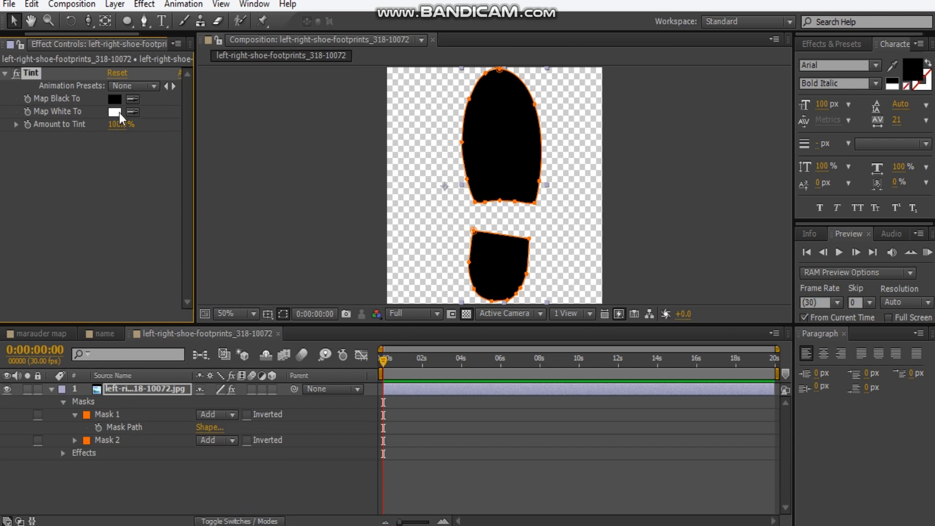
{"action": "left_click", "coordinate": [121, 100]}
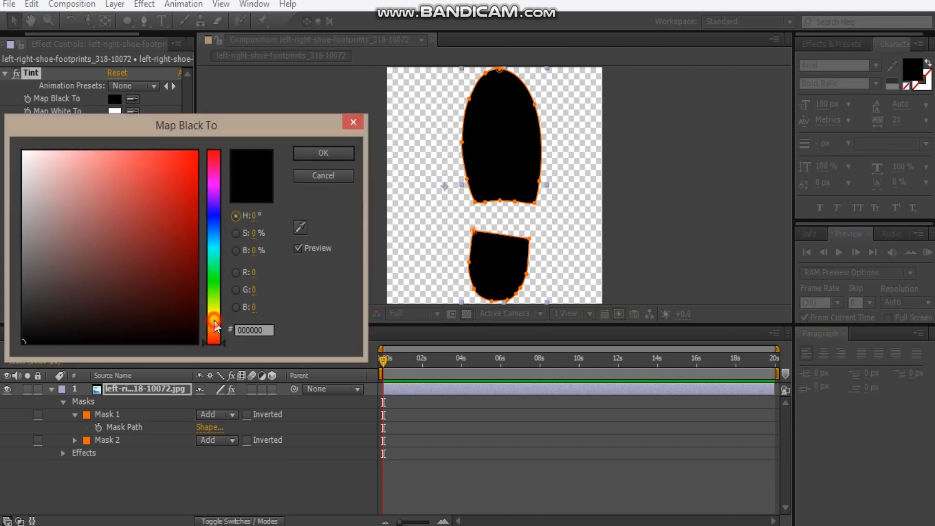
{"action": "left_click", "coordinate": [214, 299]}
{"action": "left_click_drag", "start_coordinate": [214, 300], "coordinate": [217, 326]}
{"action": "left_click_drag", "start_coordinate": [121, 323], "coordinate": [148, 292]}
{"action": "left_click", "coordinate": [336, 155]}
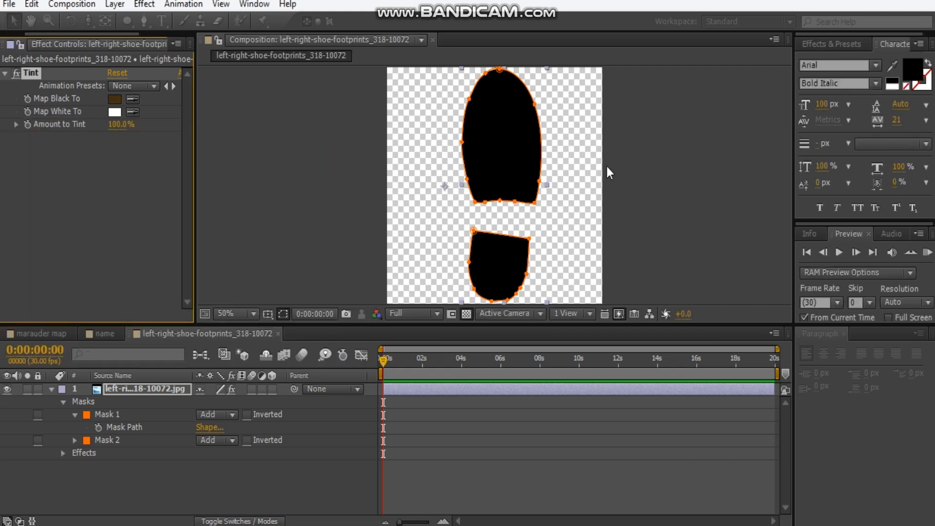
{"action": "left_click", "coordinate": [653, 164]}
Set the shoe print's Amount to Tint to 25%.
{"action": "left_click_drag", "start_coordinate": [107, 127], "coordinate": [75, 130]}
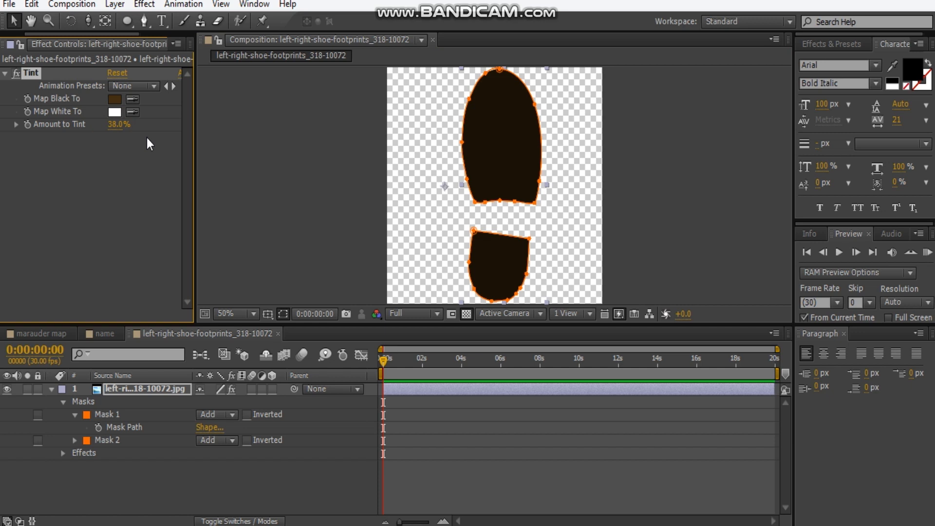
{"action": "left_click", "coordinate": [121, 128]}
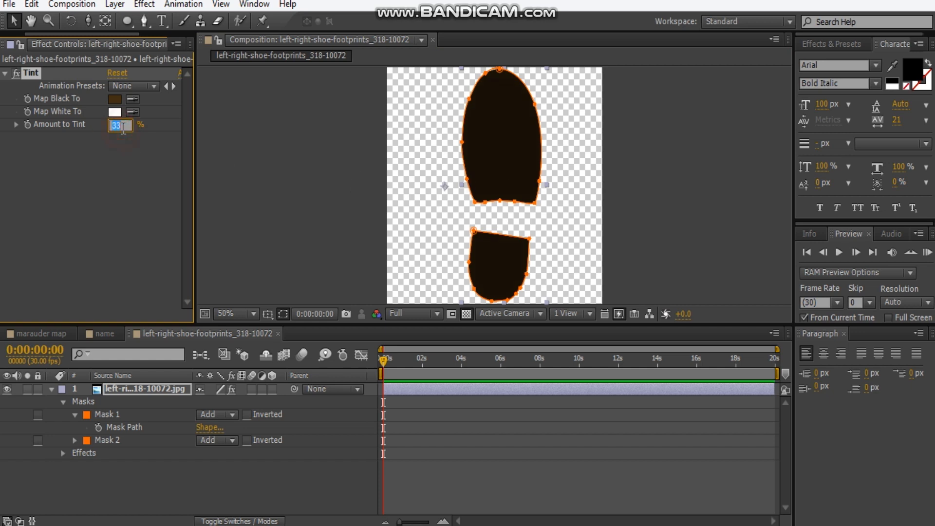
{"action": "key", "text": "Return"}
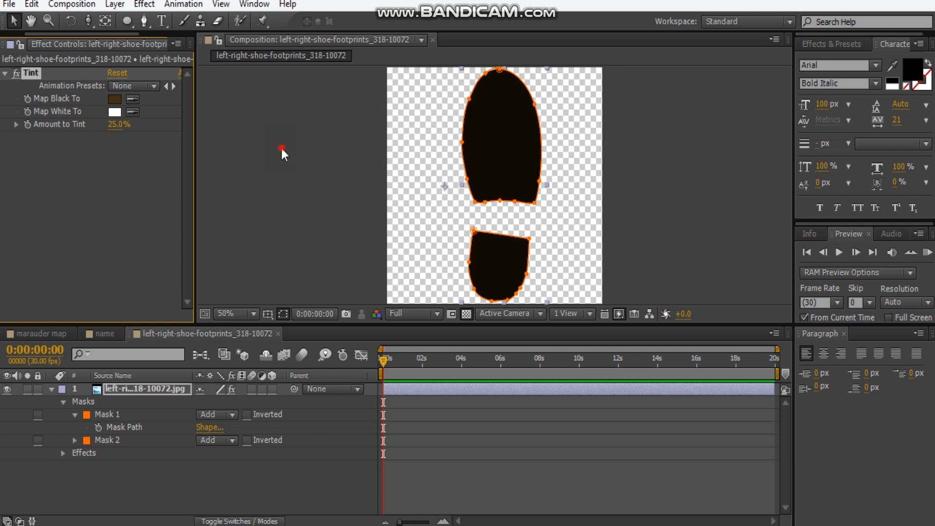
{"action": "left_click", "coordinate": [667, 143]}
Apply the Roughen Edges effect to the shoe print layer.
{"action": "right_click", "coordinate": [30, 195]}
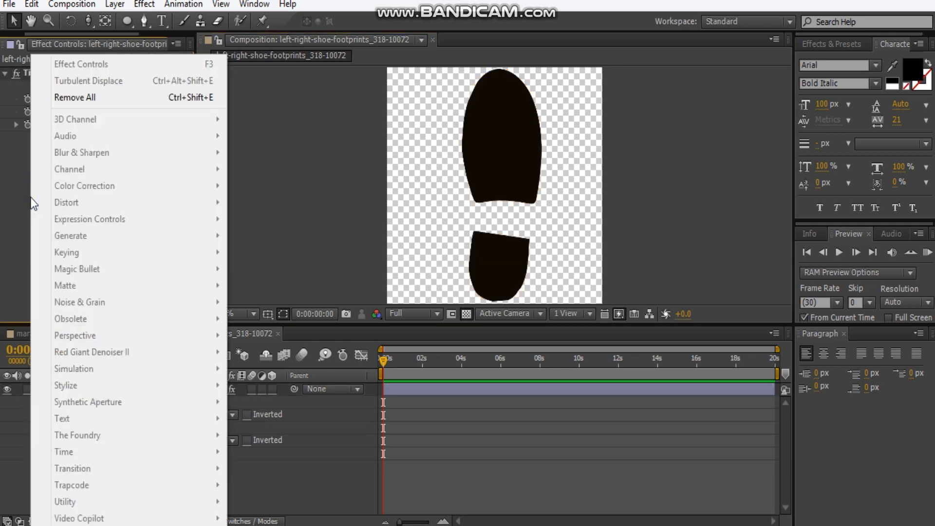
{"action": "left_click", "coordinate": [9, 192]}
{"action": "left_click", "coordinate": [98, 389]}
{"action": "right_click", "coordinate": [36, 218]}
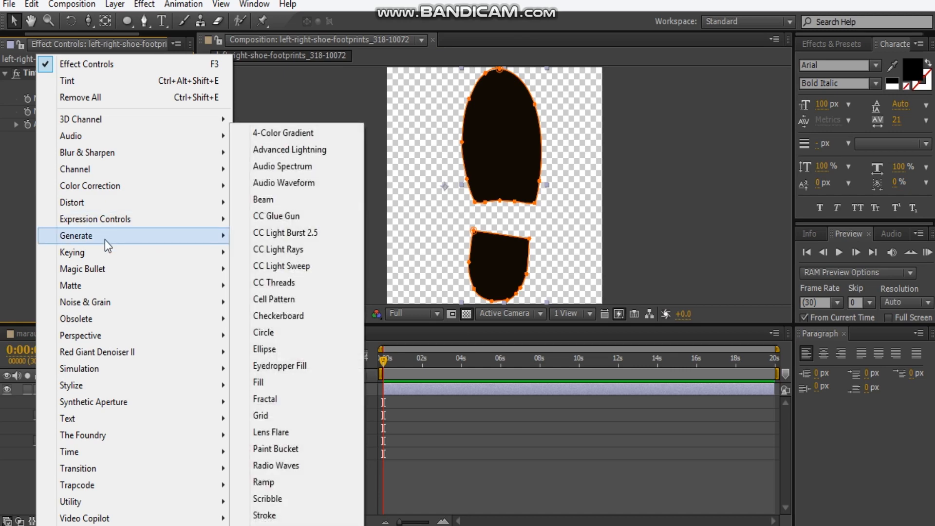
{"action": "mouse_move", "coordinate": [140, 386]}
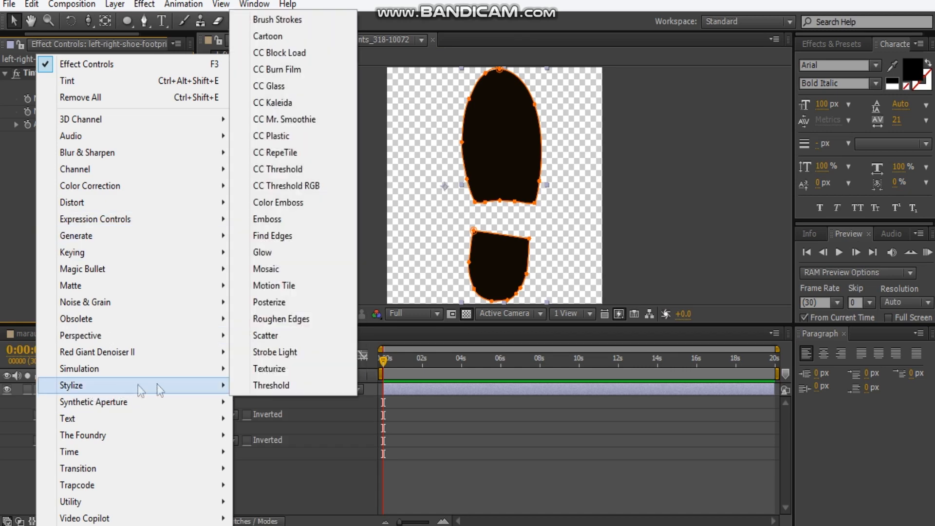
{"action": "left_click", "coordinate": [302, 321]}
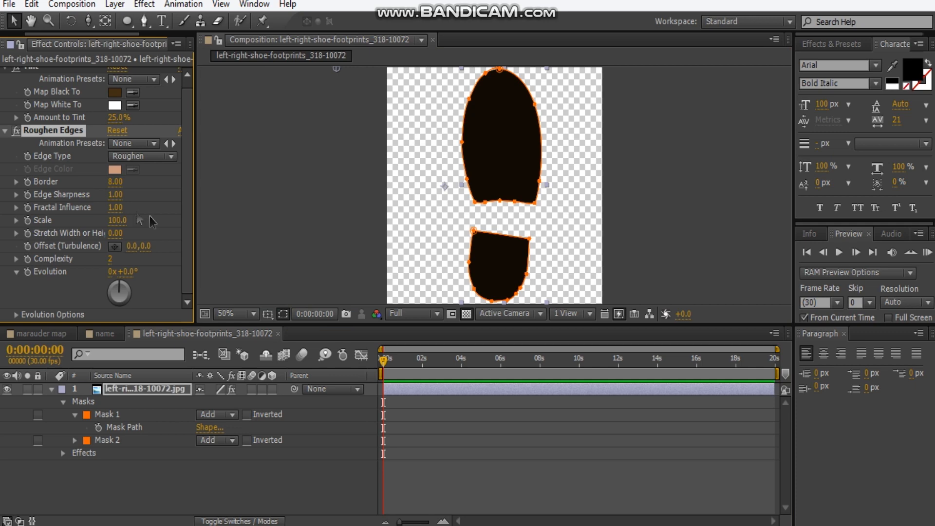
Set the Roughen Edges Border to 11.90 and Edge Sharpness to 1.38 on the shoe print.
{"action": "left_click", "coordinate": [283, 314]}
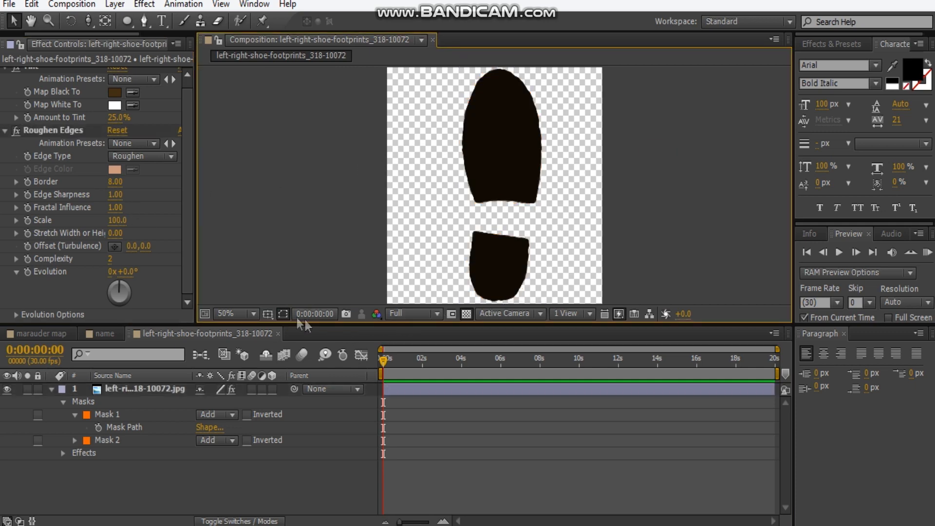
{"action": "scroll", "coordinate": [546, 142], "scroll_direction": "up", "scroll_amount": 2}
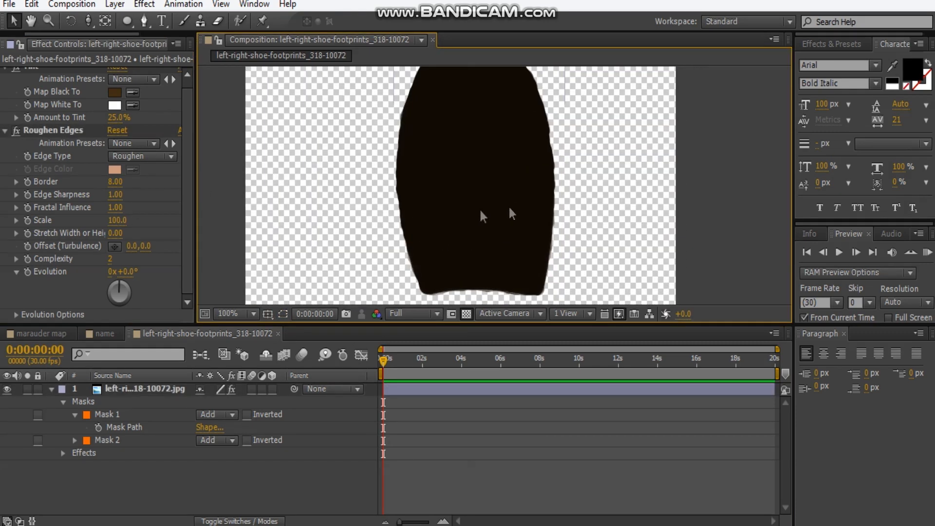
{"action": "left_click", "coordinate": [115, 184]}
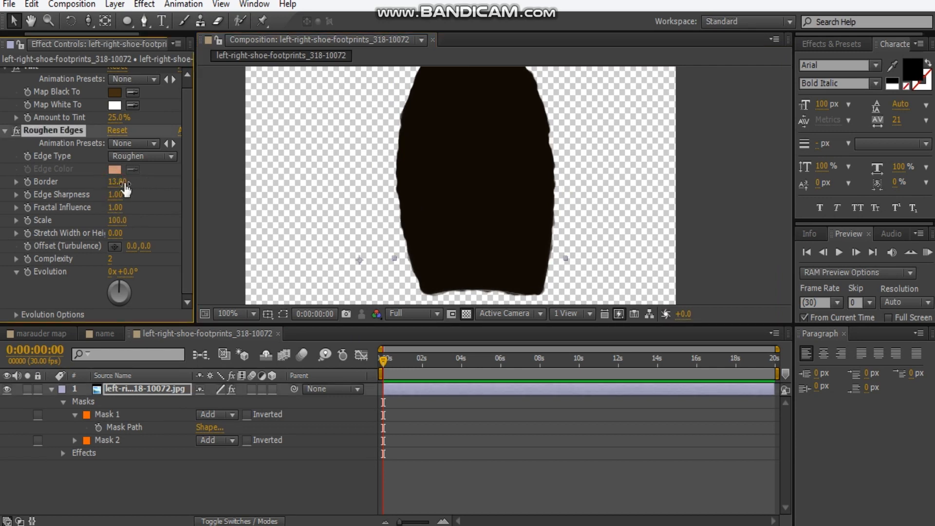
{"action": "left_click_drag", "start_coordinate": [111, 189], "coordinate": [97, 188]}
{"action": "scroll", "coordinate": [559, 176], "scroll_direction": "down", "scroll_amount": 1}
{"action": "left_click", "coordinate": [719, 192]}
{"action": "left_click_drag", "start_coordinate": [439, 214], "coordinate": [465, 176]}
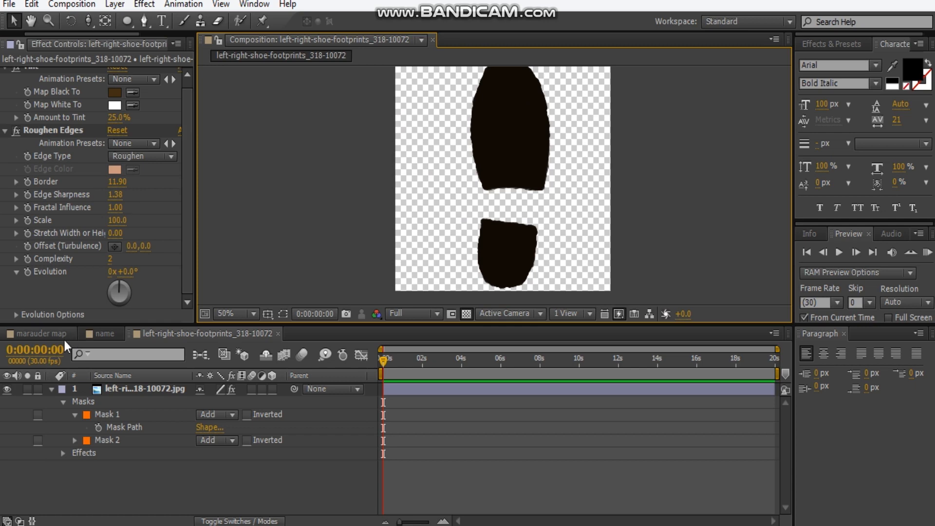
Add the left-right-shoe-footprints_318-10072 composition to the marauder map composition, directly above the name layer.
{"action": "left_click", "coordinate": [41, 334]}
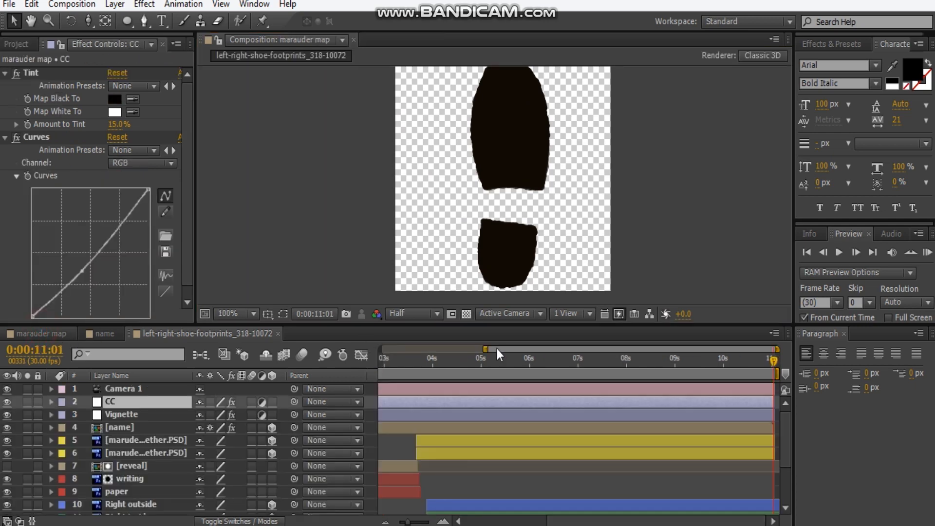
{"action": "left_click", "coordinate": [16, 44]}
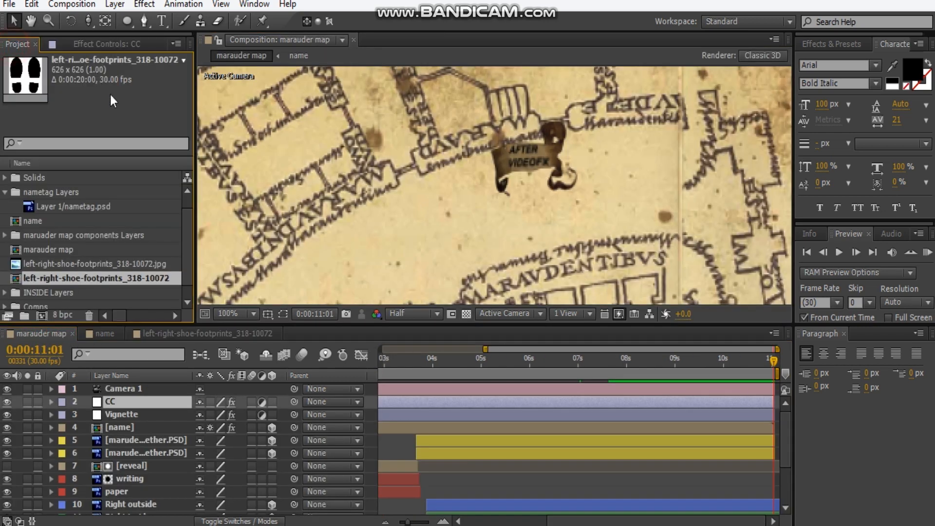
{"action": "scroll", "coordinate": [71, 251], "scroll_direction": "down", "scroll_amount": 1}
{"action": "left_click_drag", "start_coordinate": [183, 320], "coordinate": [143, 423]}
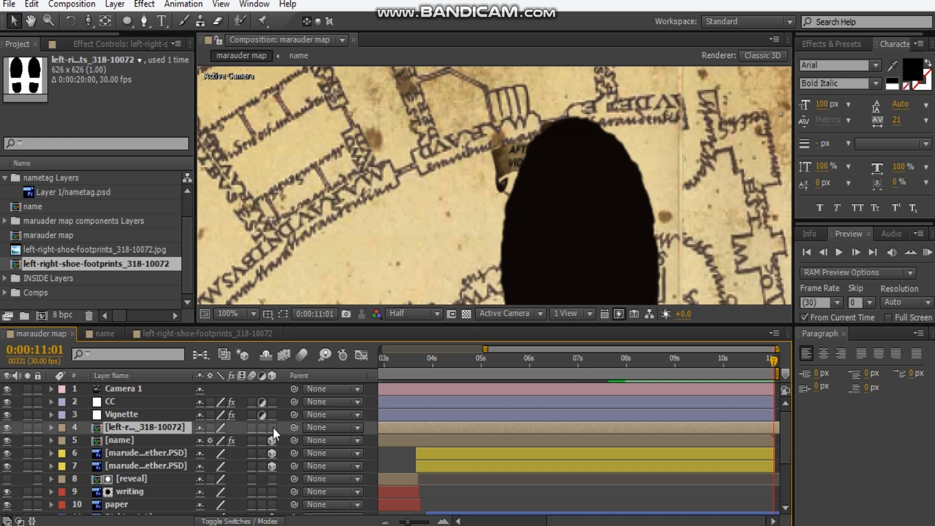
Make the footprint layer 3D and shrink it to a tiny print just below the AFTER VIDEOFX nametag.
{"action": "left_click", "coordinate": [272, 427]}
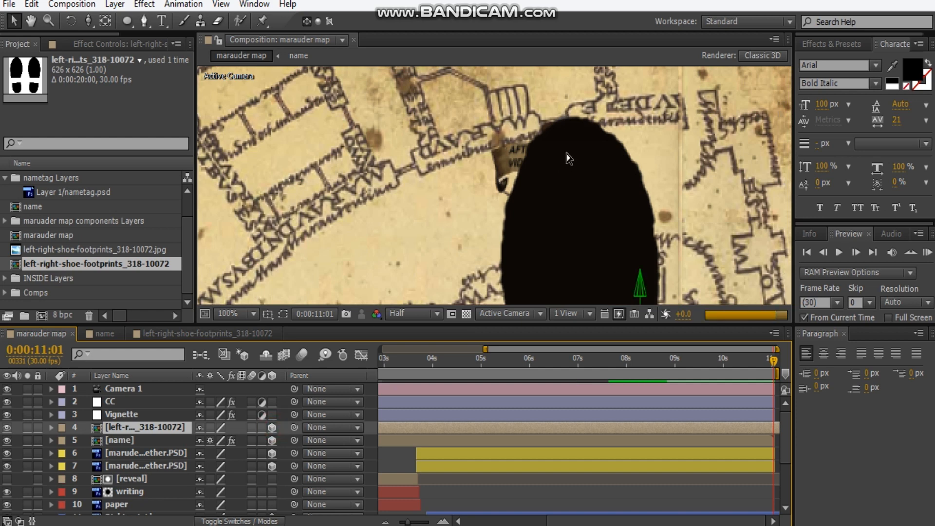
{"action": "scroll", "coordinate": [566, 151], "scroll_direction": "down", "scroll_amount": 6}
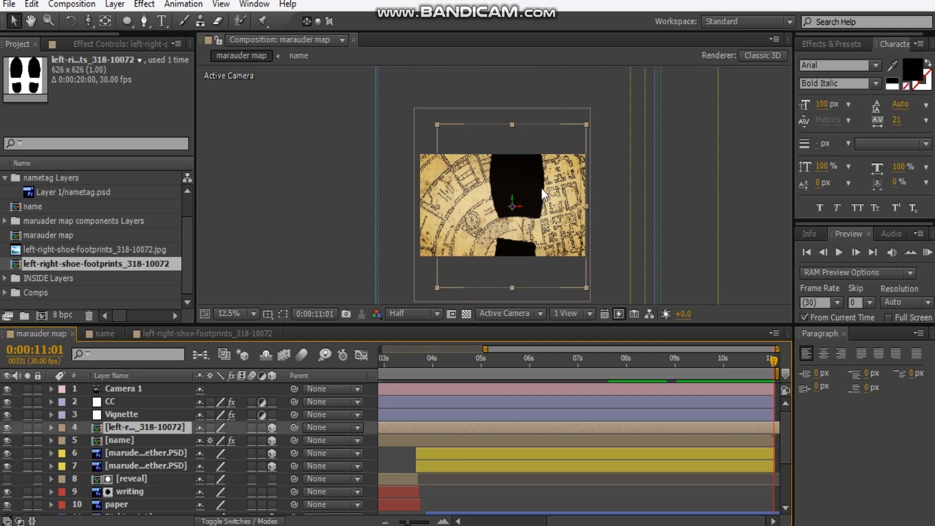
{"action": "left_click_drag", "start_coordinate": [586, 288], "coordinate": [521, 222]}
{"action": "scroll", "coordinate": [499, 182], "scroll_direction": "up", "scroll_amount": 1}
{"action": "scroll", "coordinate": [502, 216], "scroll_direction": "up", "scroll_amount": 1}
{"action": "left_click", "coordinate": [481, 105]}
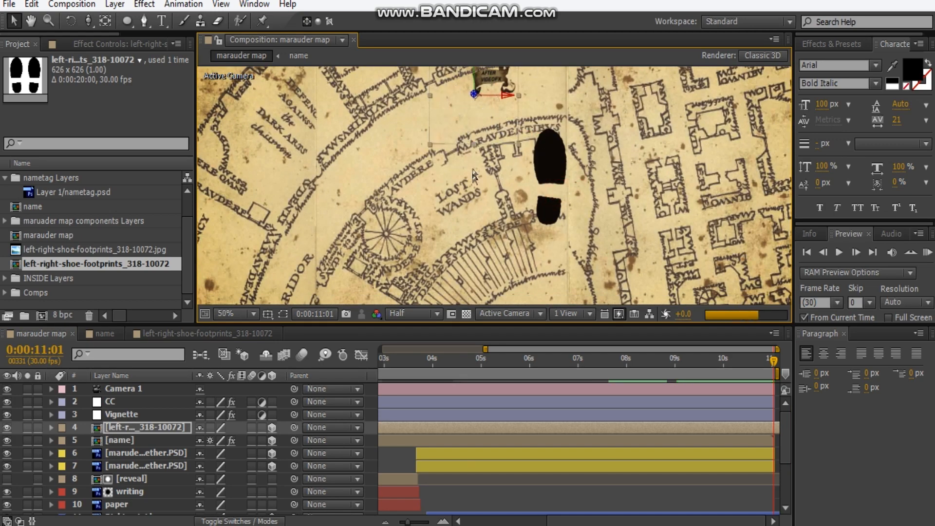
{"action": "scroll", "coordinate": [481, 203], "scroll_direction": "up", "scroll_amount": 1}
{"action": "left_click_drag", "start_coordinate": [489, 223], "coordinate": [510, 263]}
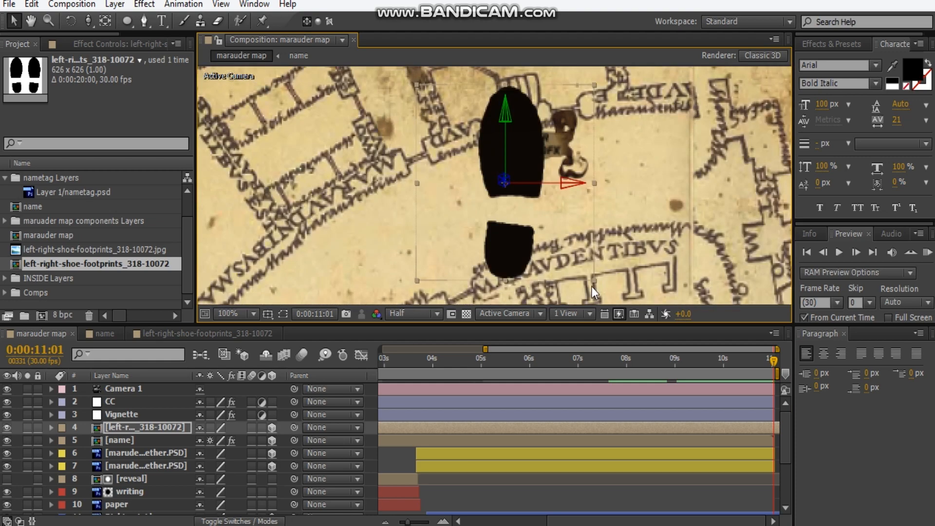
{"action": "left_click_drag", "start_coordinate": [595, 281], "coordinate": [540, 209]}
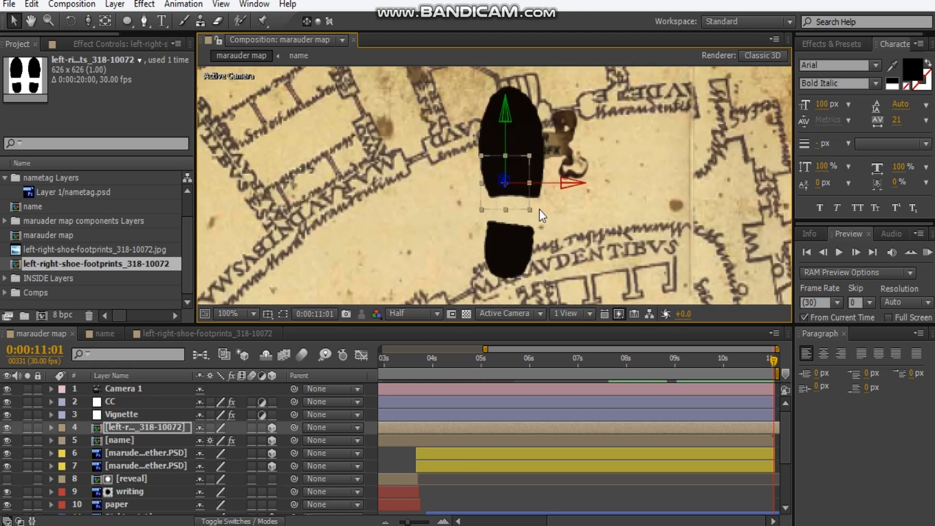
Rotate the small footprint so its toe points down the corridor away from the nametag, and place it beside the tag's lower curl.
{"action": "key", "text": "w"}
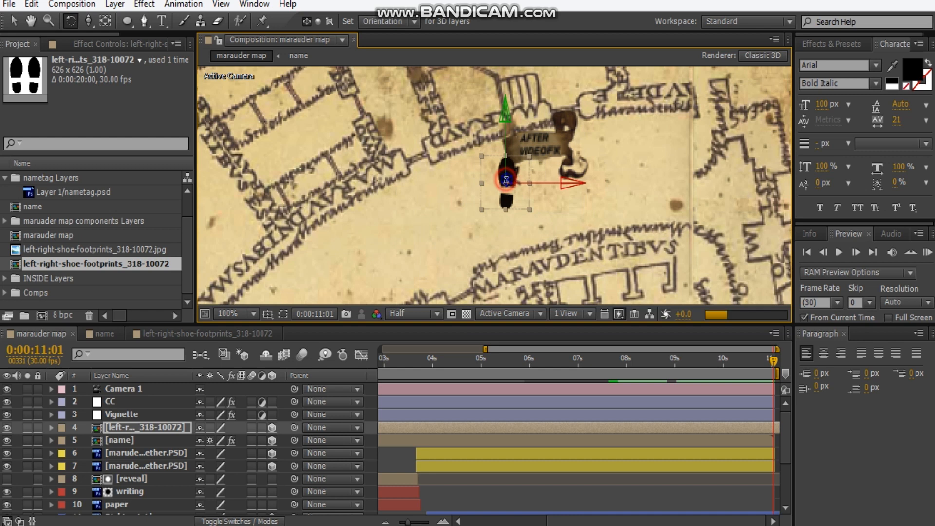
{"action": "key", "text": "v"}
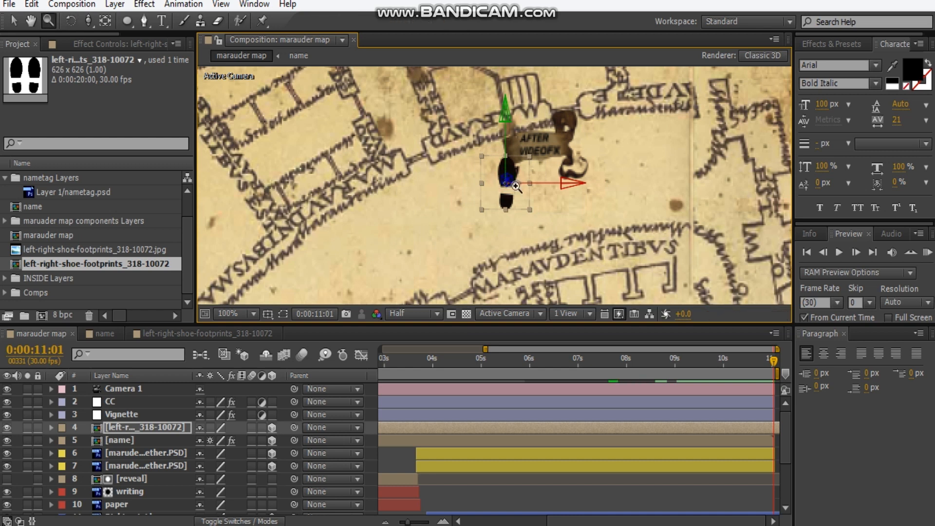
{"action": "left_click", "coordinate": [466, 185]}
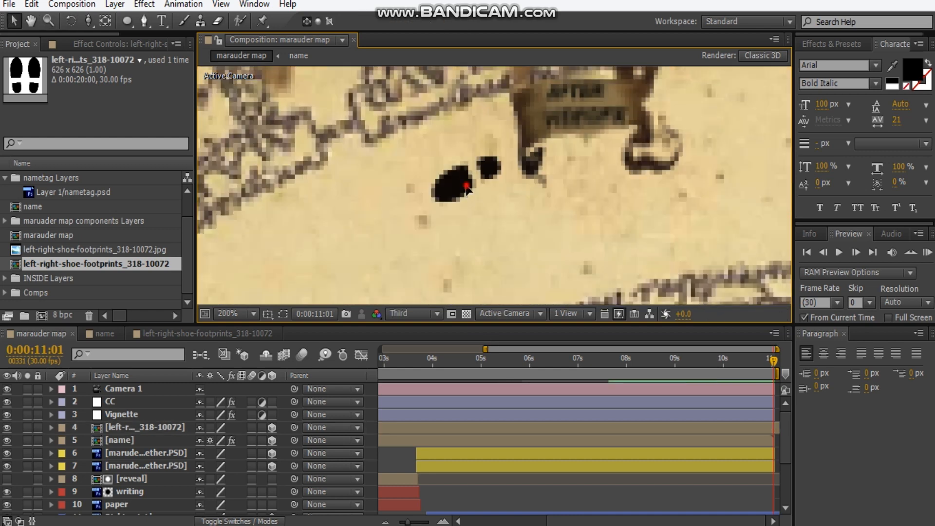
{"action": "left_click", "coordinate": [162, 405]}
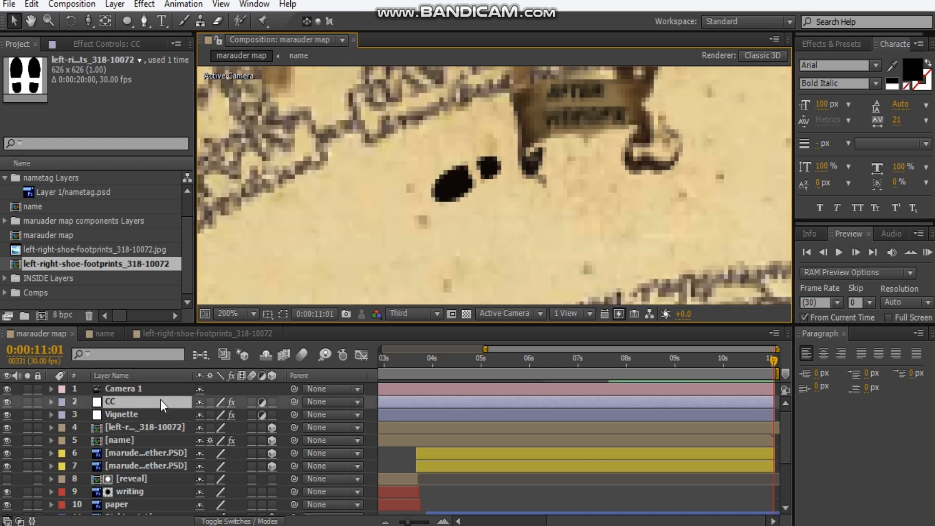
Rename the footprint layer as shoe and give it an Orange label.
{"action": "left_click", "coordinate": [137, 428]}
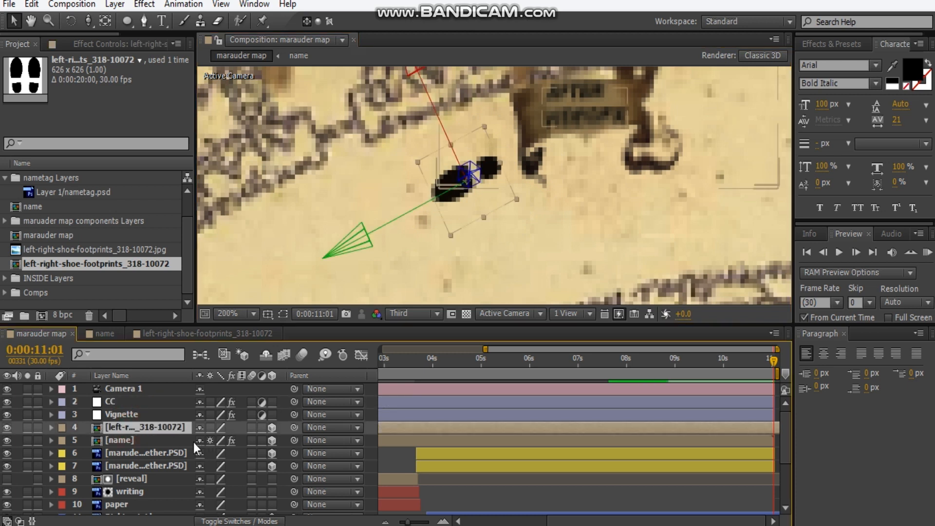
{"action": "key", "text": "Return"}
{"action": "type", "text": "shoe"}
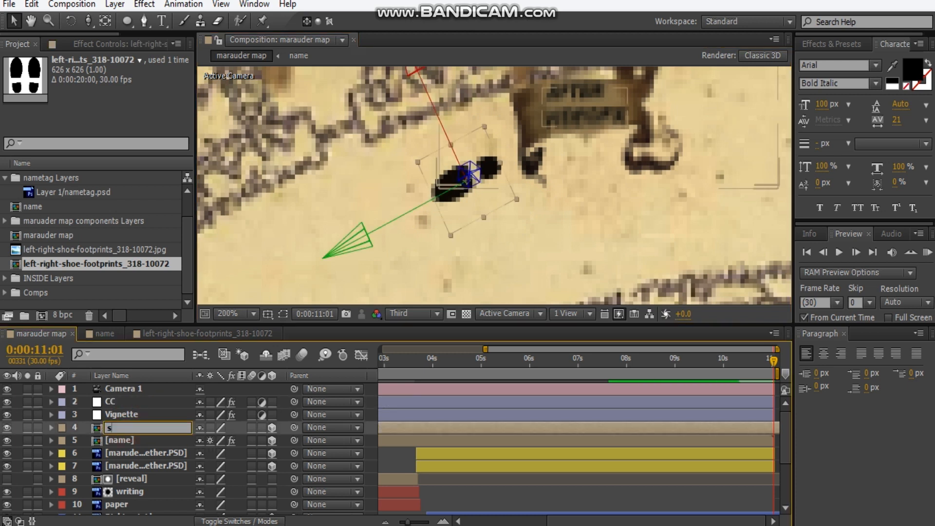
{"action": "left_click", "coordinate": [62, 428]}
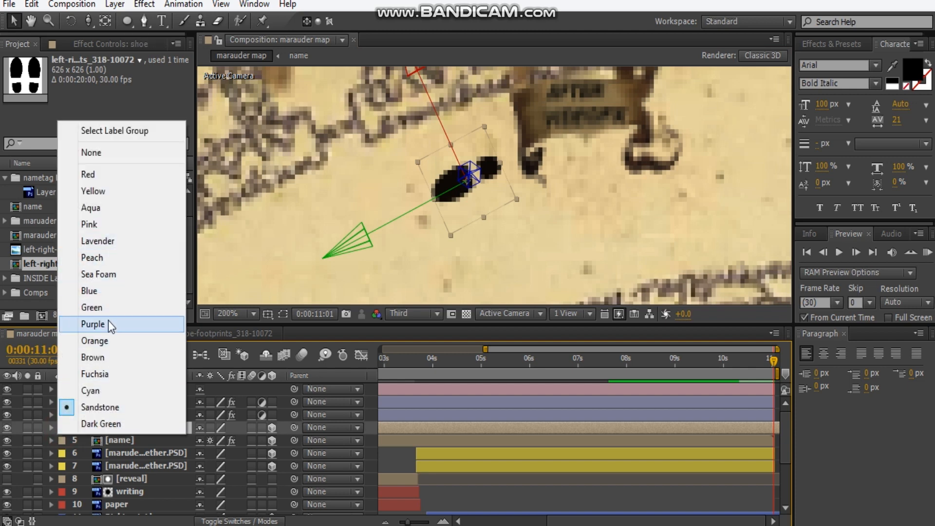
{"action": "left_click", "coordinate": [108, 341]}
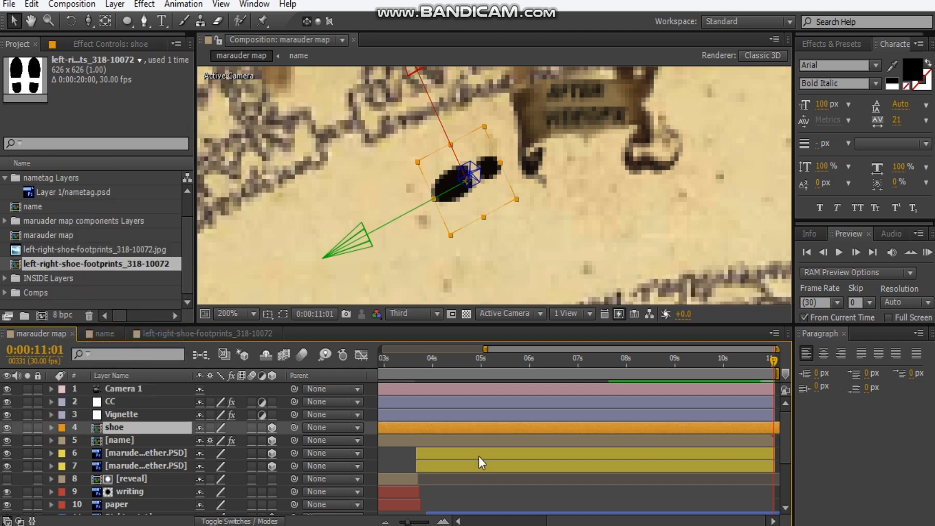
Set the shoe layer's Opacity to 80%.
{"action": "scroll", "coordinate": [479, 457], "scroll_direction": "down", "scroll_amount": 3}
{"action": "scroll", "coordinate": [479, 457], "scroll_direction": "up", "scroll_amount": 3}
{"action": "scroll", "coordinate": [479, 457], "scroll_direction": "down", "scroll_amount": 3}
{"action": "scroll", "coordinate": [479, 457], "scroll_direction": "up", "scroll_amount": 3}
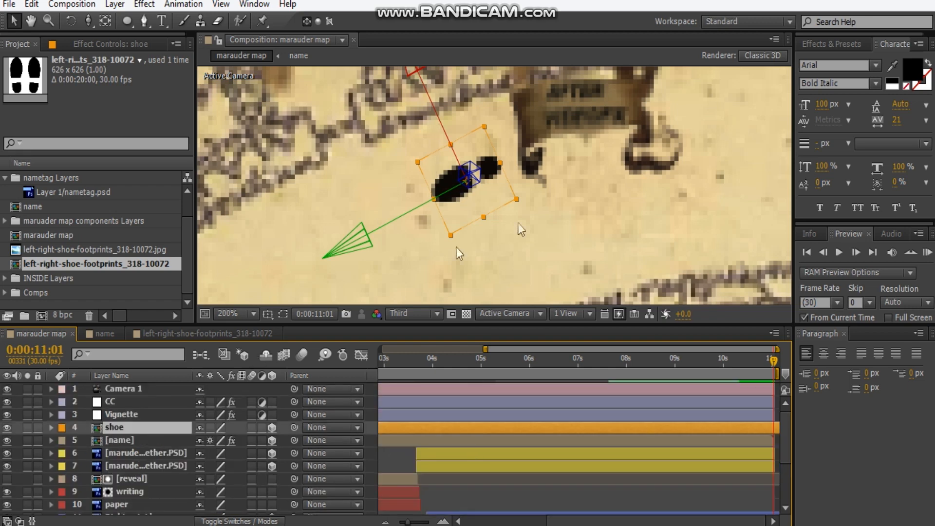
{"action": "key", "text": "F4"}
{"action": "key", "text": "t"}
{"action": "left_click", "coordinate": [202, 441]}
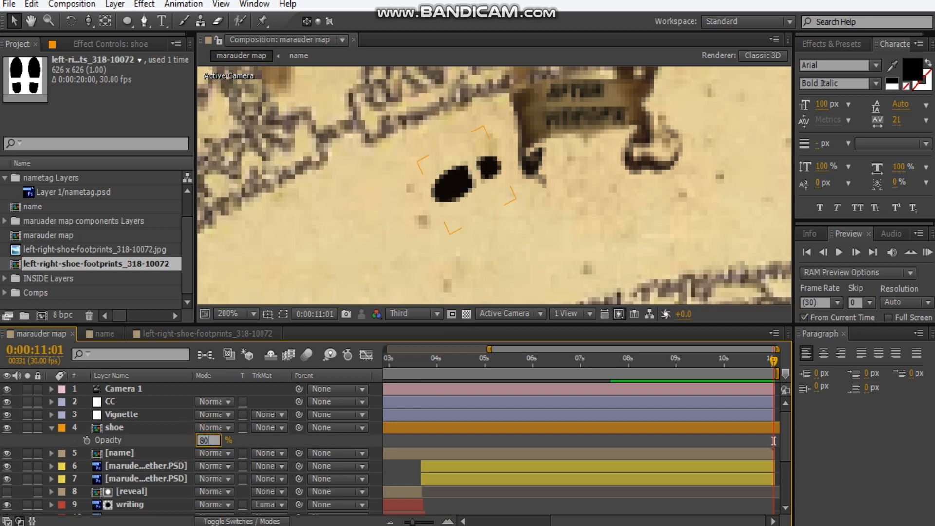
{"action": "type", "text": "80"}
{"action": "key", "text": "Return"}
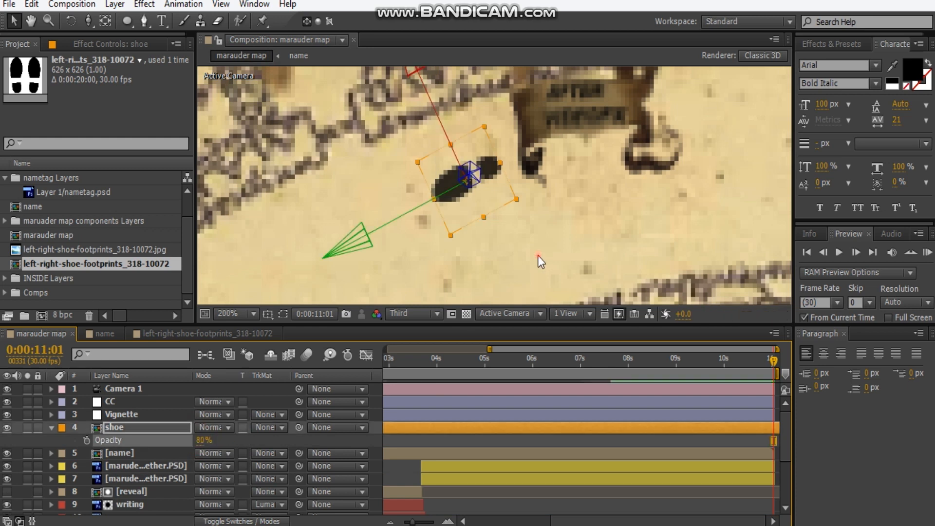
{"action": "left_click", "coordinate": [538, 255]}
{"action": "key", "text": "comma"}
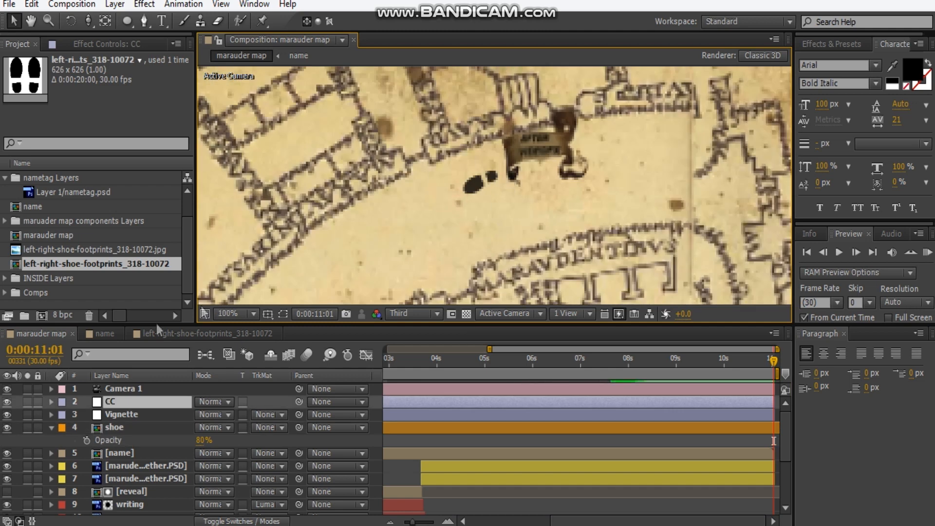
Mark the shoe layer as shy and toggle the hiding of shy layers on and off again.
{"action": "left_click", "coordinate": [161, 428]}
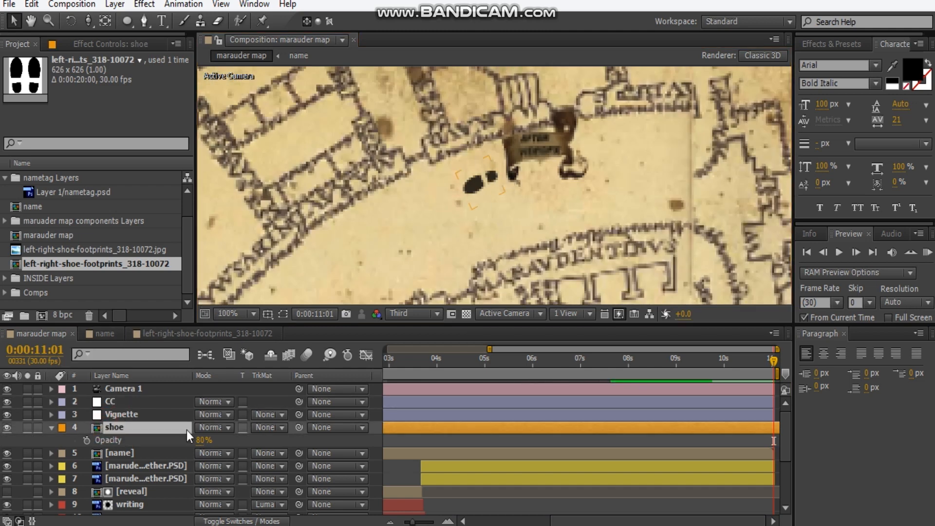
{"action": "left_click", "coordinate": [274, 521]}
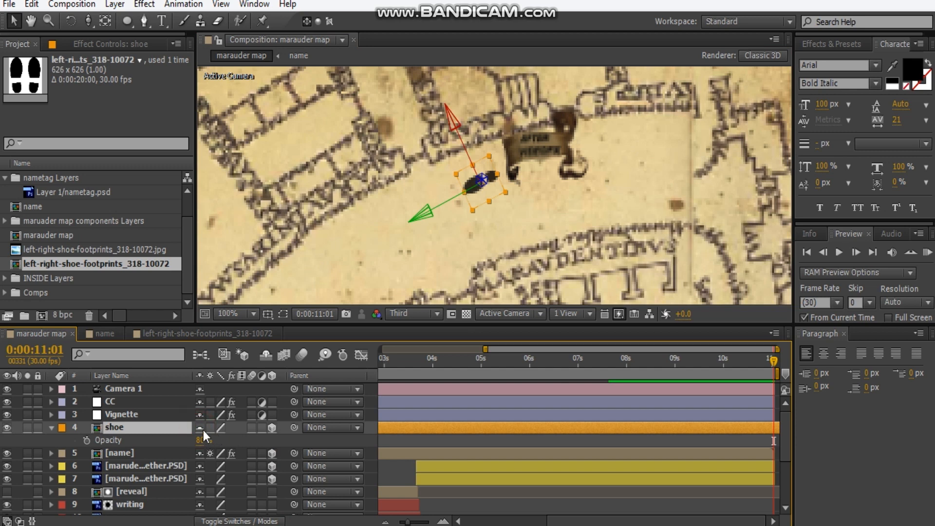
{"action": "left_click", "coordinate": [268, 358]}
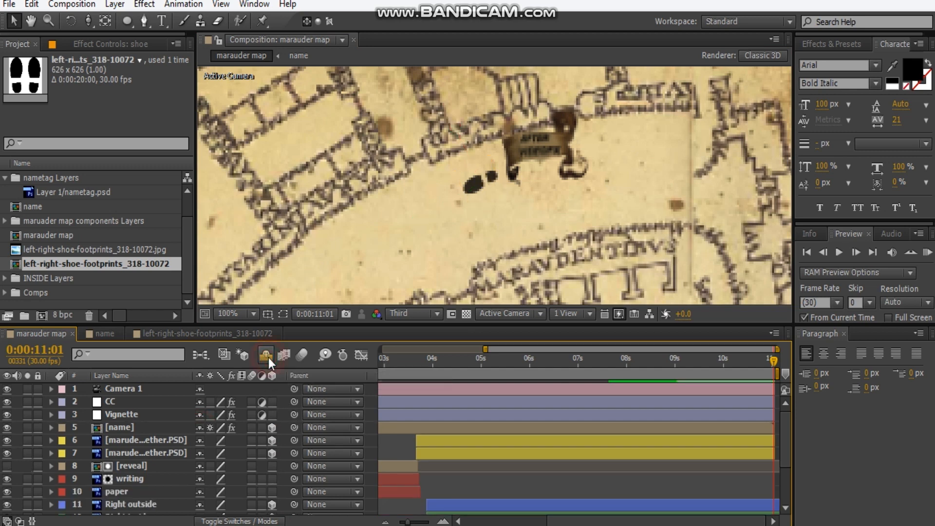
{"action": "left_click", "coordinate": [268, 358]}
Duplicate the shoe layer and place the copy alongside the first print, on its lower side.
{"action": "left_click", "coordinate": [143, 439]}
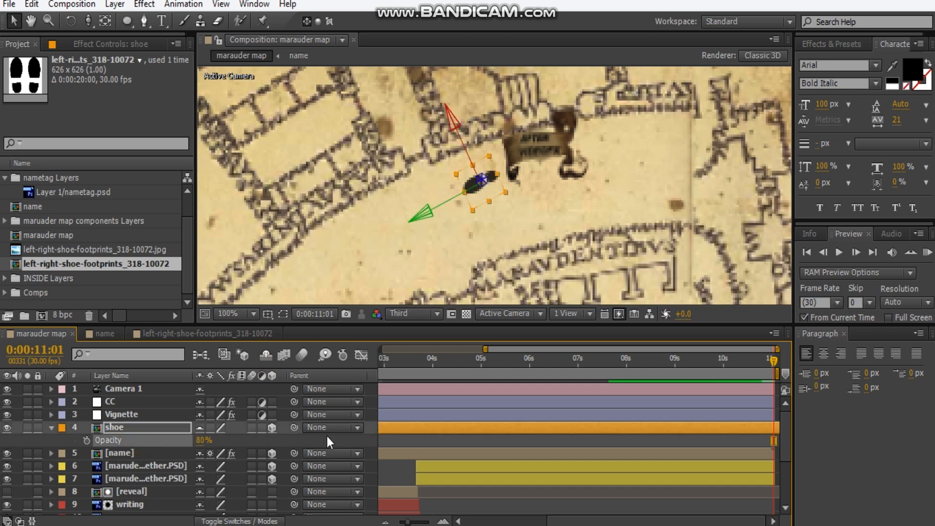
{"action": "key", "text": "ctrl+d"}
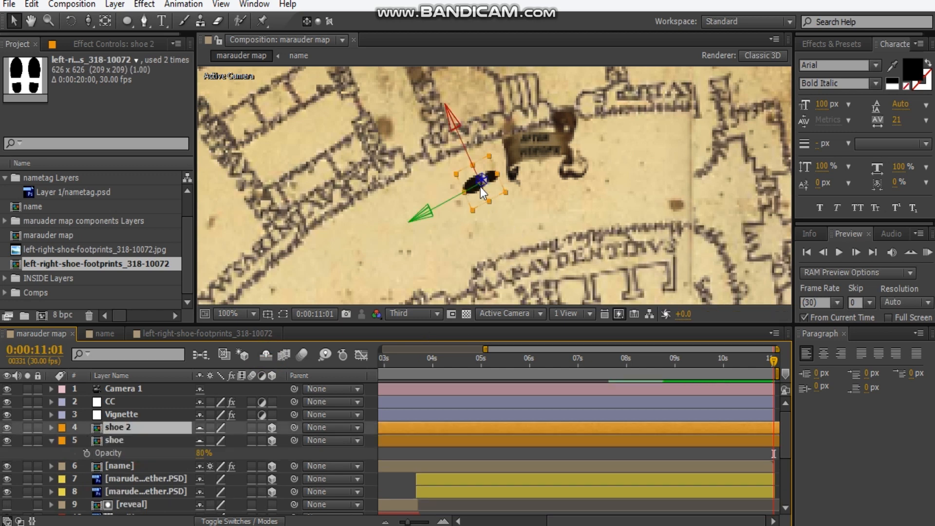
{"action": "scroll", "coordinate": [482, 195], "scroll_direction": "up", "scroll_amount": 2}
{"action": "left_click_drag", "start_coordinate": [477, 201], "coordinate": [480, 257]}
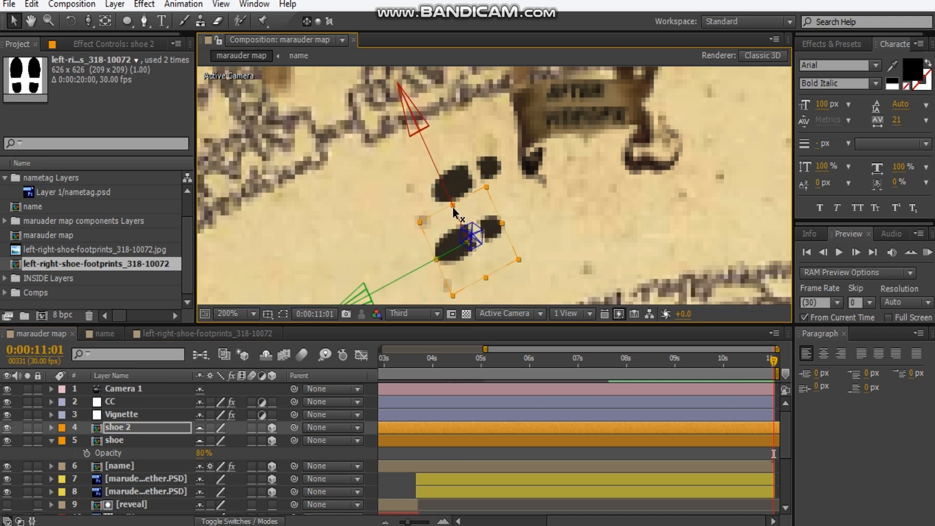
{"action": "left_click_drag", "start_coordinate": [453, 211], "coordinate": [438, 265]}
Mirror the shoe 2 print by unlinking its Scale and setting it to -3.1, 3.1, -3.1%.
{"action": "key", "text": "s"}
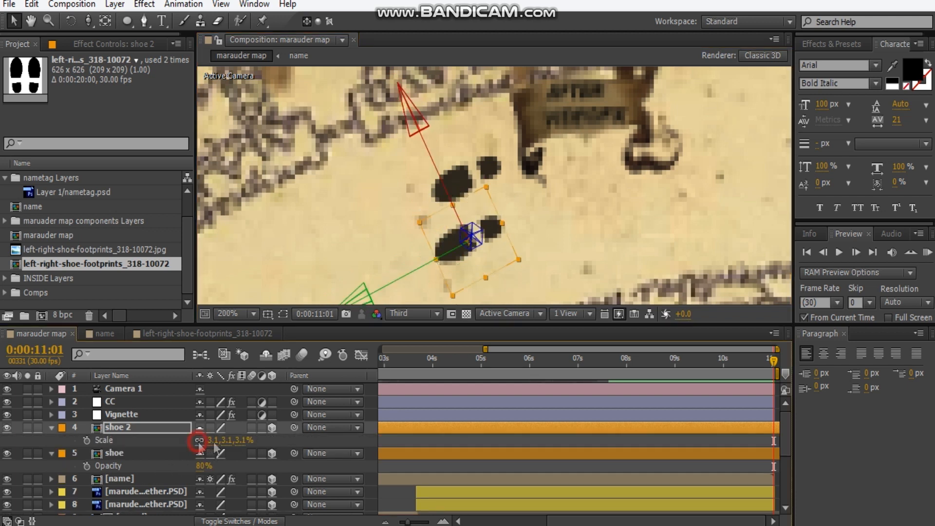
{"action": "left_click", "coordinate": [214, 441]}
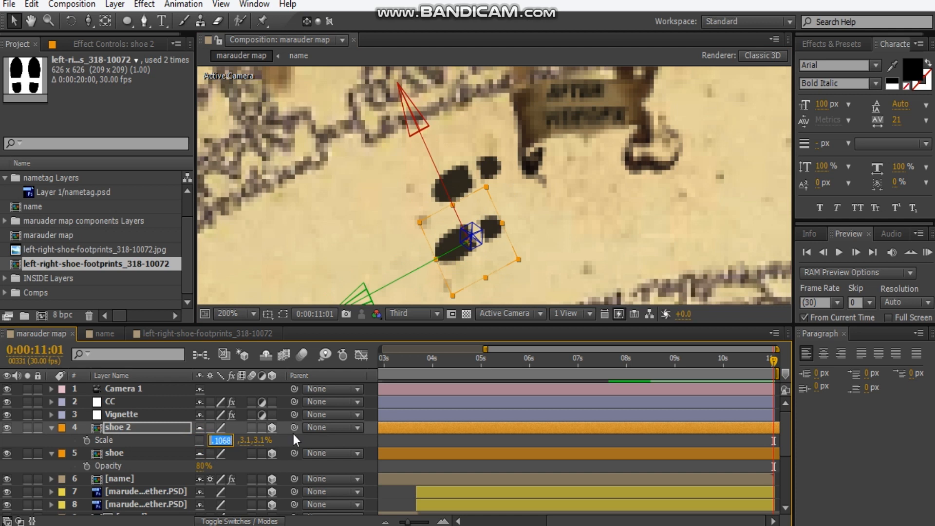
{"action": "type", "text": "-3.1"}
{"action": "key", "text": "Tab"}
{"action": "key", "text": "Tab"}
{"action": "type", "text": "-3"}
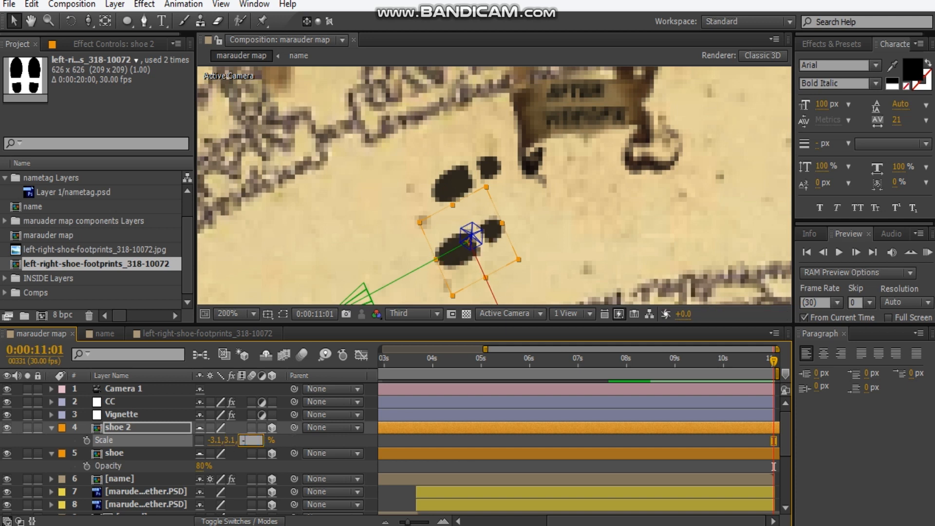
{"action": "type", "text": ".1"}
{"action": "key", "text": "Return"}
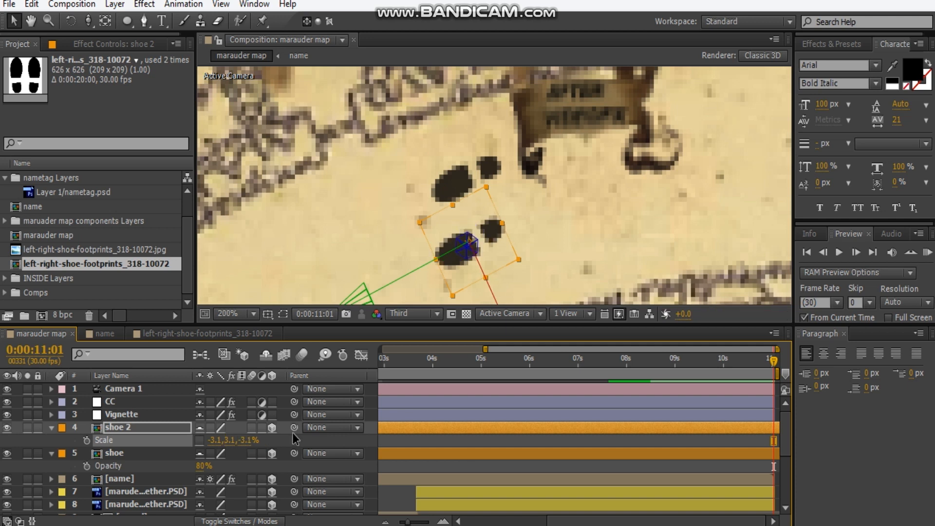
Deselect the footprint and set the composition preview resolution to Half.
{"action": "left_click", "coordinate": [543, 243]}
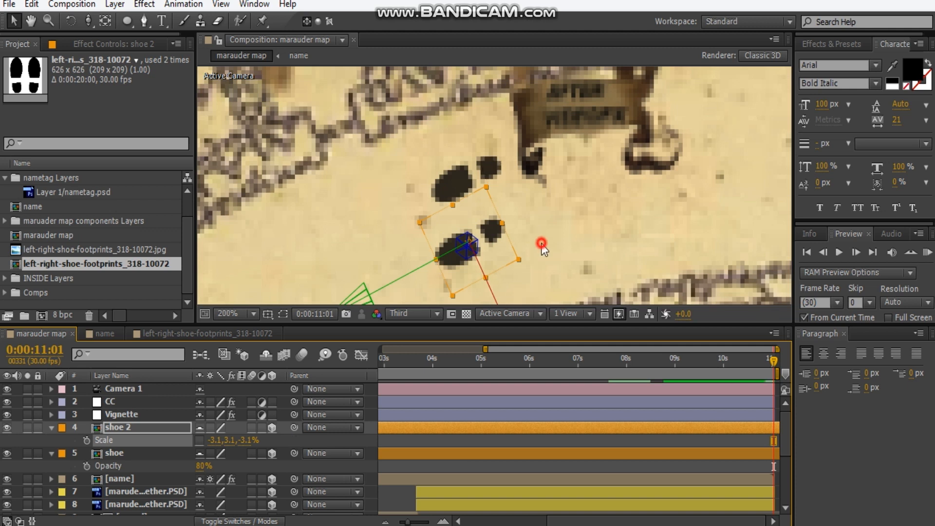
{"action": "left_click", "coordinate": [425, 314]}
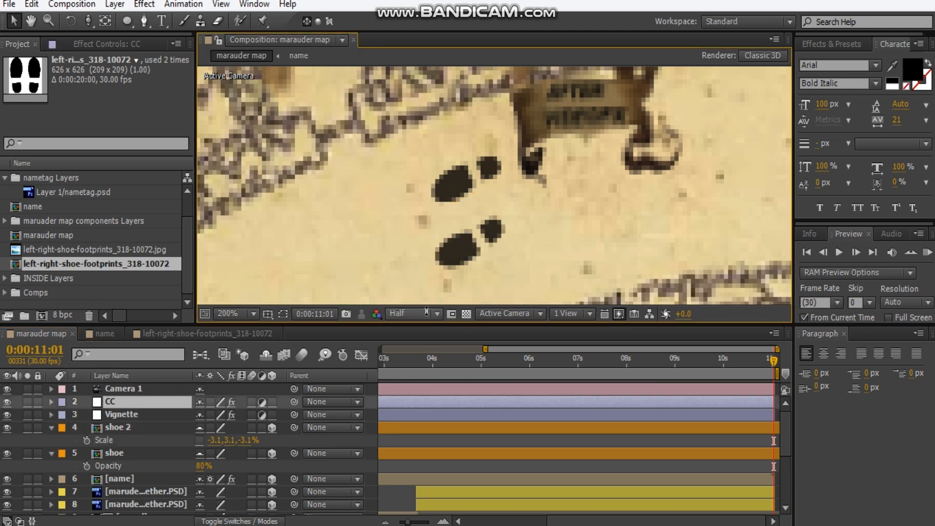
{"action": "left_click", "coordinate": [422, 319]}
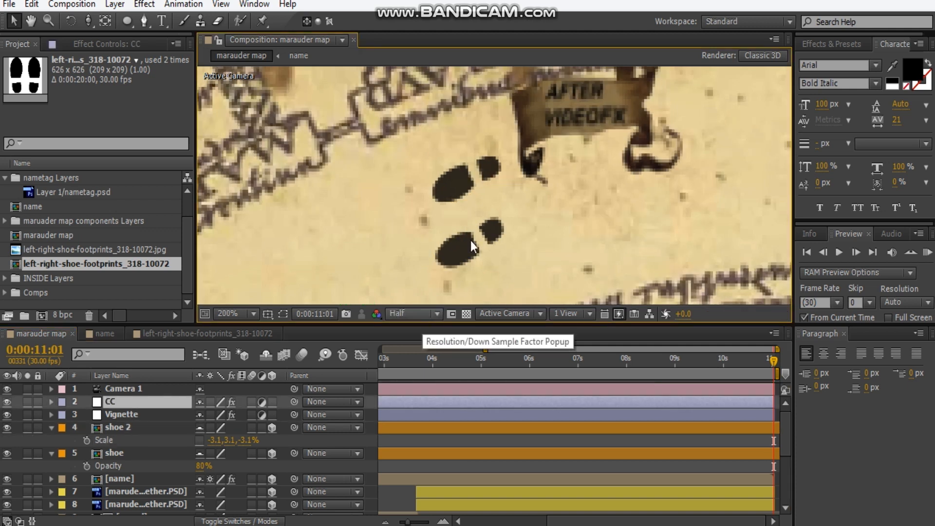
Give the shoe 2 layer a Brown label and collapse its properties.
{"action": "left_click", "coordinate": [118, 428]}
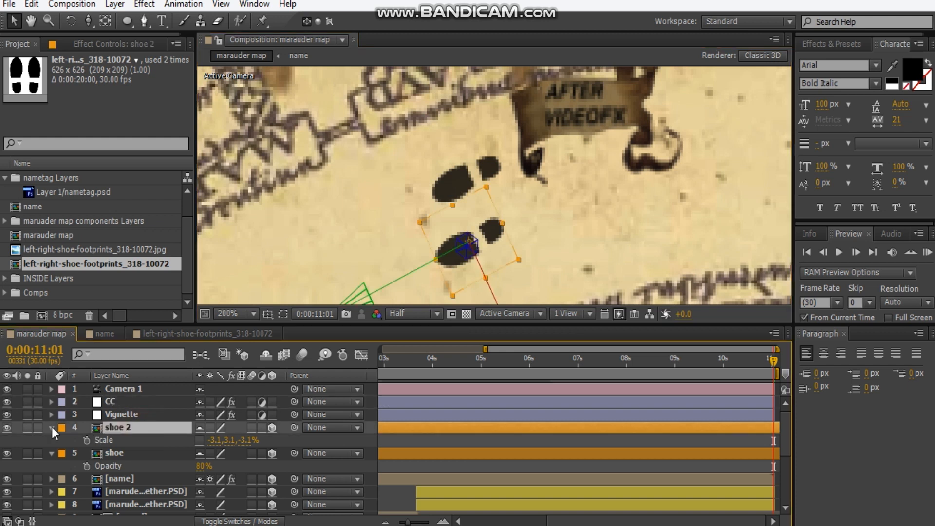
{"action": "left_click", "coordinate": [61, 428]}
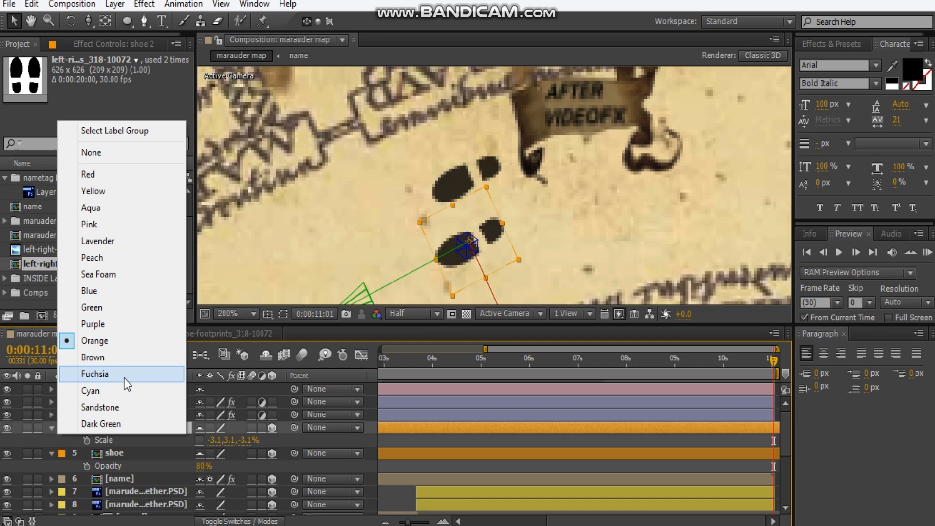
{"action": "left_click", "coordinate": [120, 359]}
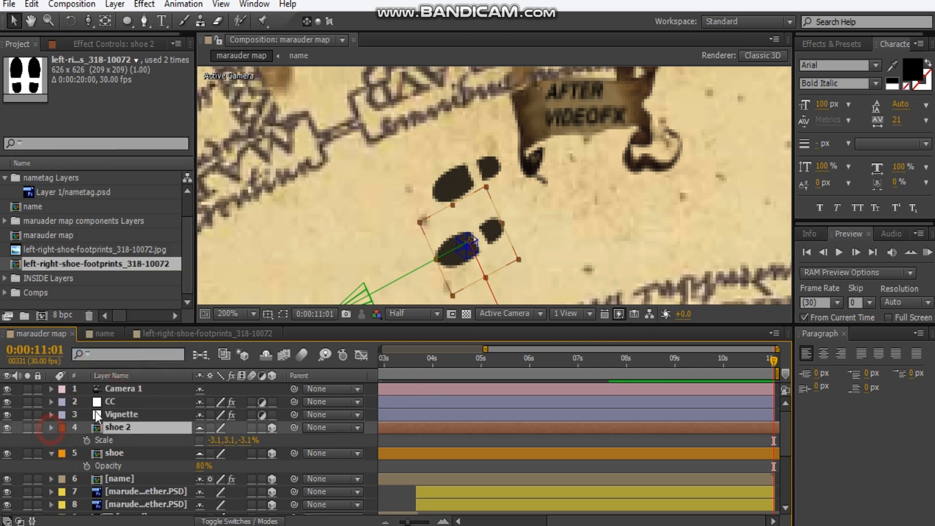
{"action": "left_click", "coordinate": [51, 428]}
Duplicate the original shoe layer and place the copy one stride ahead along the walking direction, away from the nametag.
{"action": "left_click", "coordinate": [115, 443]}
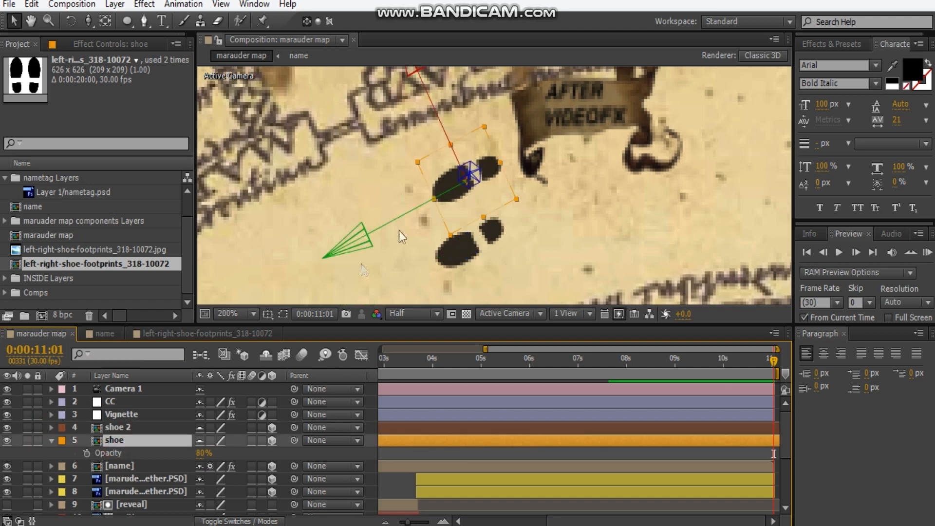
{"action": "key", "text": "ctrl+d"}
{"action": "left_click_drag", "start_coordinate": [458, 204], "coordinate": [475, 195]}
{"action": "key", "text": "Return"}
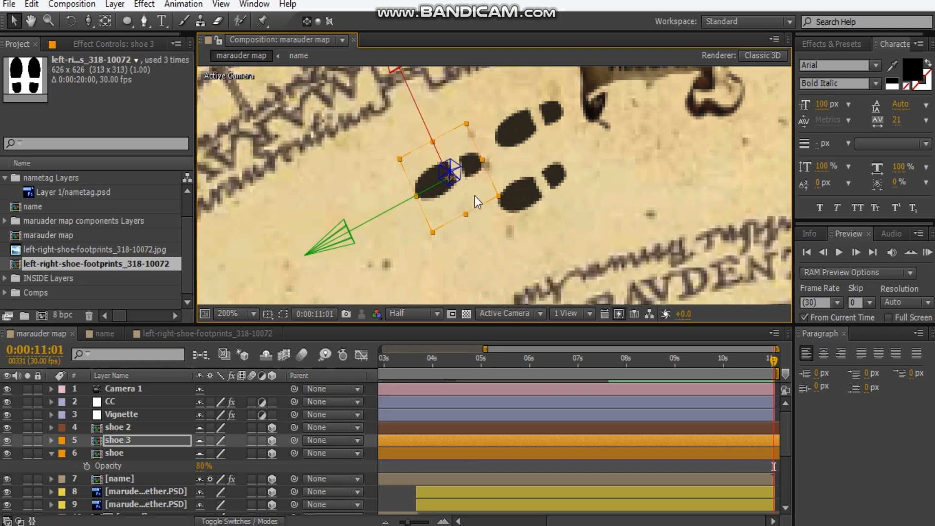
Duplicate the shoe 2 layer and place the copy one stride ahead of it, beside the shoe 3 print.
{"action": "scroll", "coordinate": [476, 195], "scroll_direction": "down", "scroll_amount": 1}
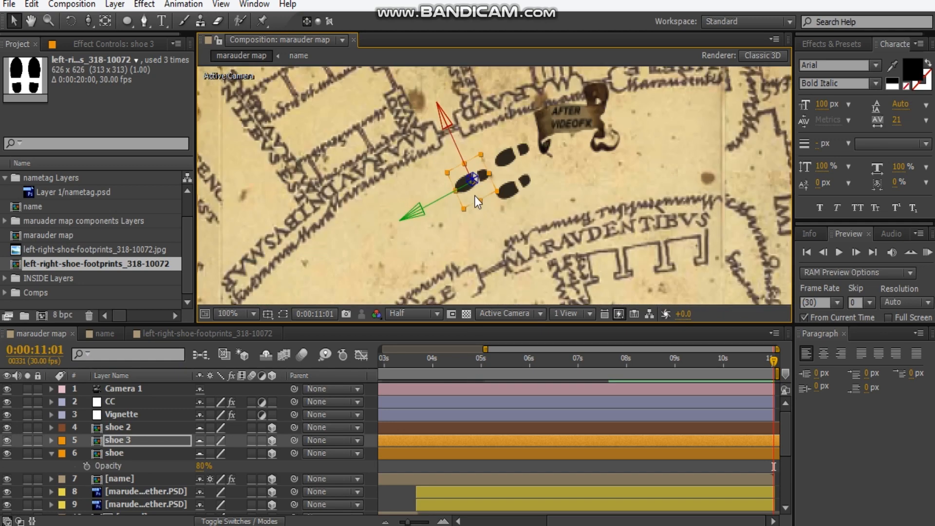
{"action": "left_click", "coordinate": [146, 430]}
{"action": "key", "text": "ctrl+d"}
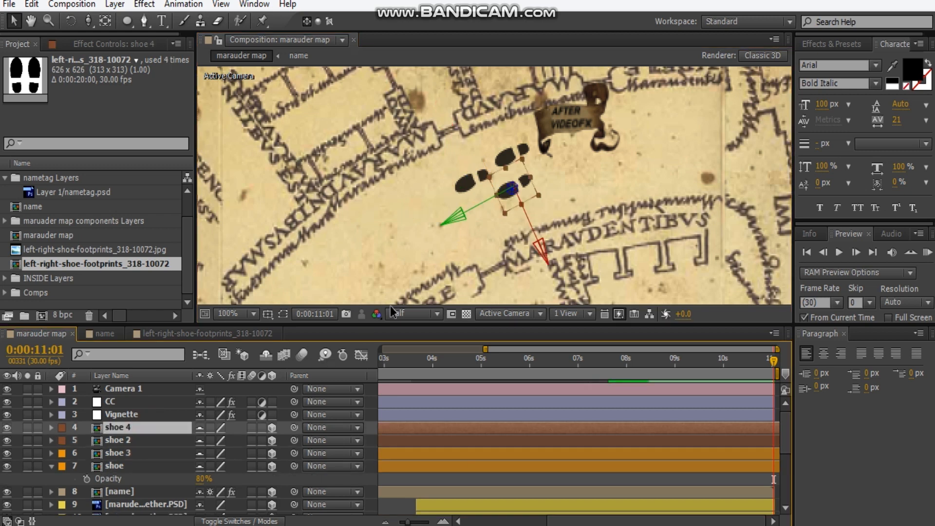
{"action": "left_click_drag", "start_coordinate": [504, 201], "coordinate": [461, 219]}
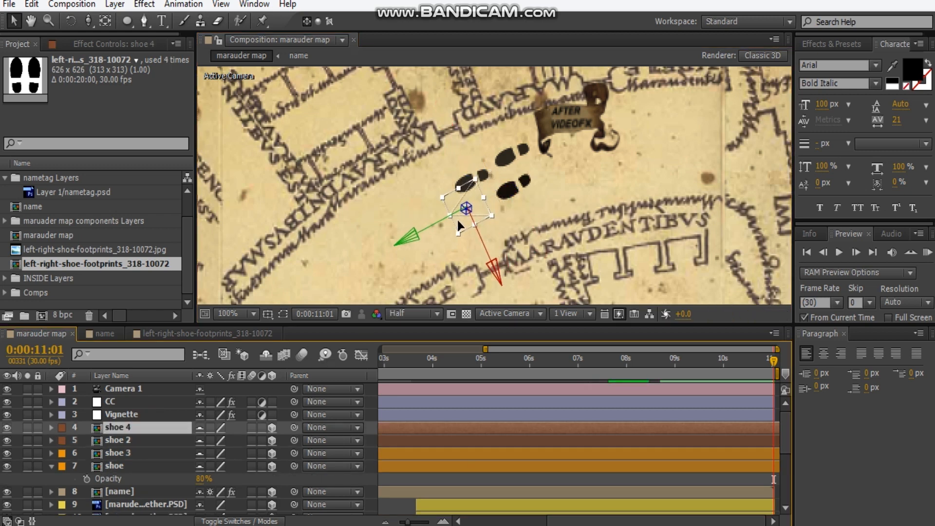
{"action": "key", "text": "Return"}
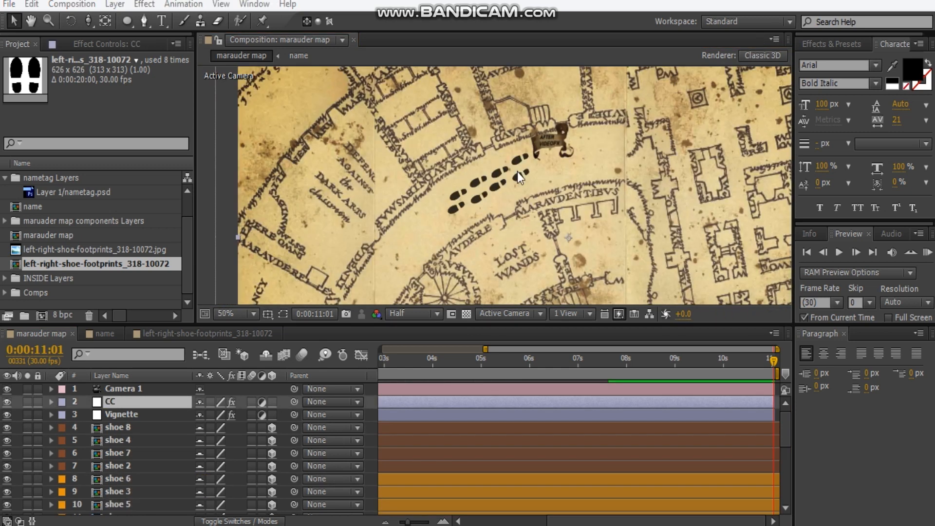
Run the Sequencer.jsx script on the brown layers from shoe 2 up to shoe 8 with a 15-frame offset.
{"action": "mouse_move", "coordinate": [517, 172]}
{"action": "left_mouse_down"}
{"action": "mouse_move", "coordinate": [518, 181]}
{"action": "mouse_move", "coordinate": [522, 168]}
{"action": "left_mouse_up"}
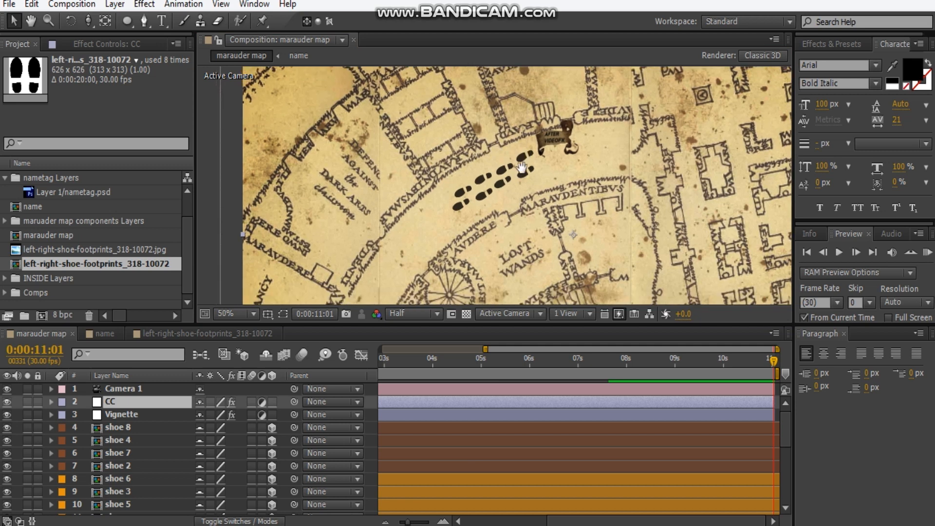
{"action": "left_click", "coordinate": [130, 465]}
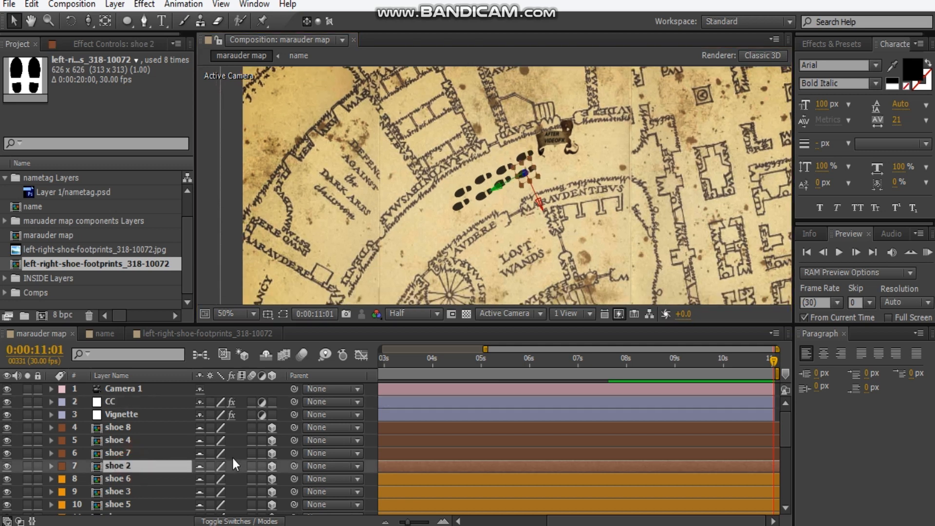
{"action": "left_click", "coordinate": [125, 428], "text": "shift"}
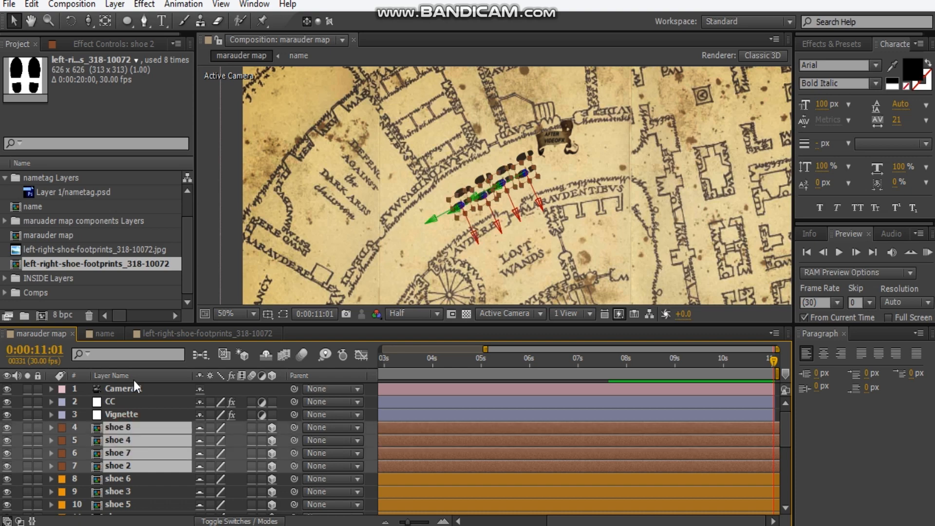
{"action": "left_click", "coordinate": [8, 3]}
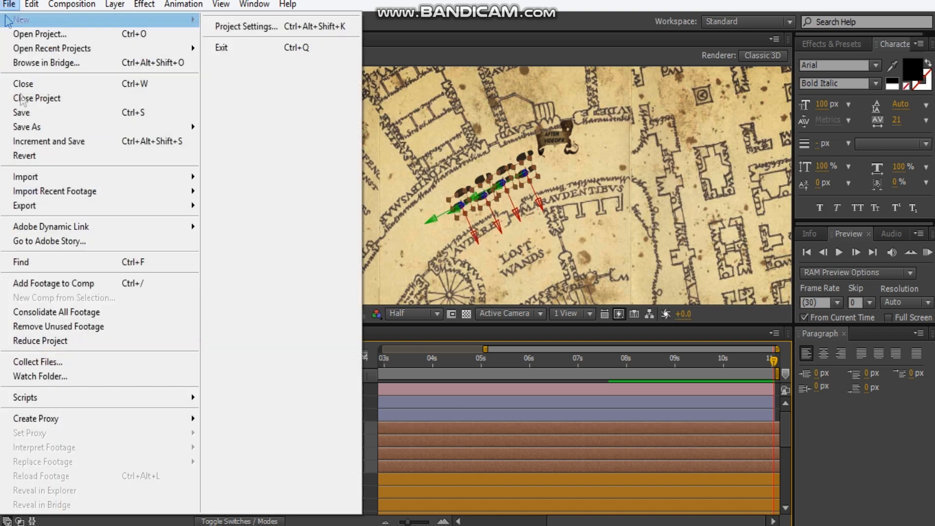
{"action": "left_click", "coordinate": [53, 399]}
{"action": "left_click", "coordinate": [277, 194]}
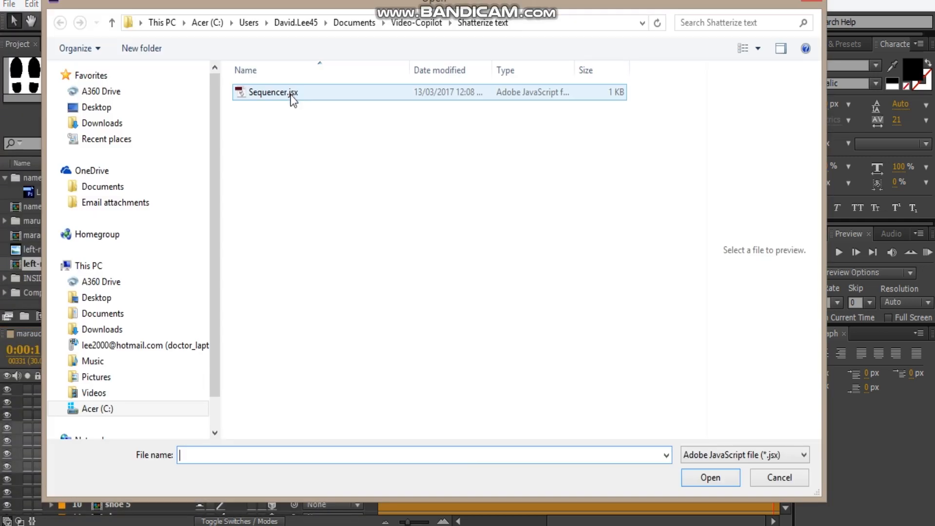
{"action": "left_click", "coordinate": [290, 94]}
{"action": "key", "text": "Return"}
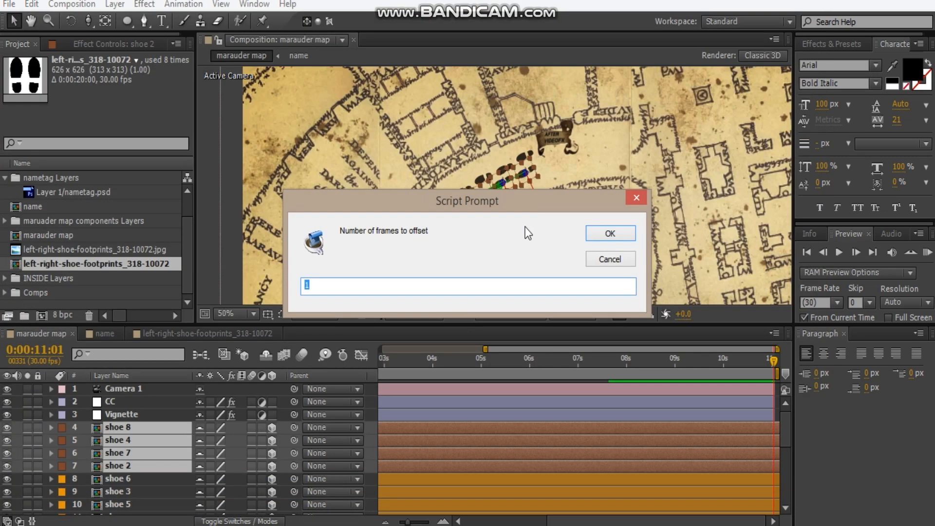
{"action": "type", "text": "15"}
{"action": "key", "text": "Return"}
Extend the work area back to the start of the composition and close the Paragraph panel to widen the timeline.
{"action": "left_click_drag", "start_coordinate": [486, 349], "coordinate": [262, 363]}
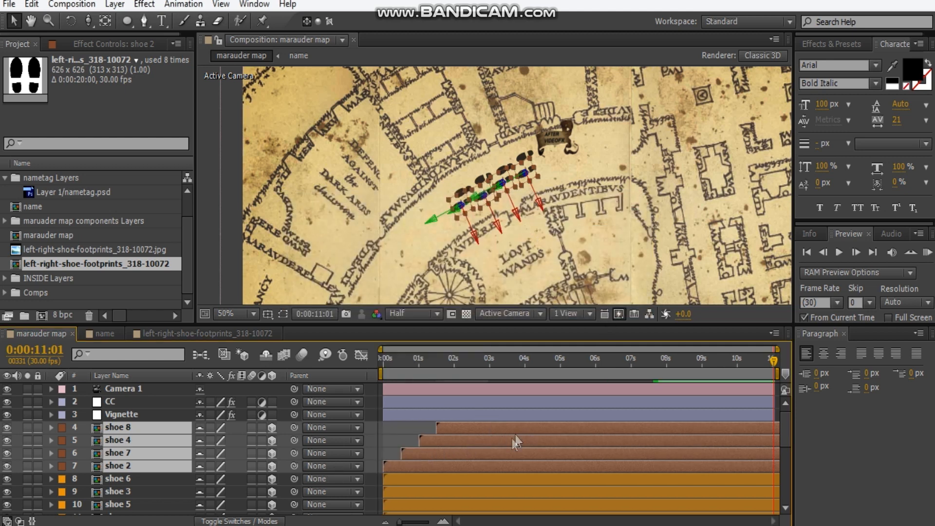
{"action": "left_click", "coordinate": [844, 334]}
Shift the four staggered brown shoe layers in time so that shoe 2 starts at about 8 seconds.
{"action": "left_click", "coordinate": [766, 363]}
{"action": "left_click_drag", "start_coordinate": [753, 370], "coordinate": [720, 366]}
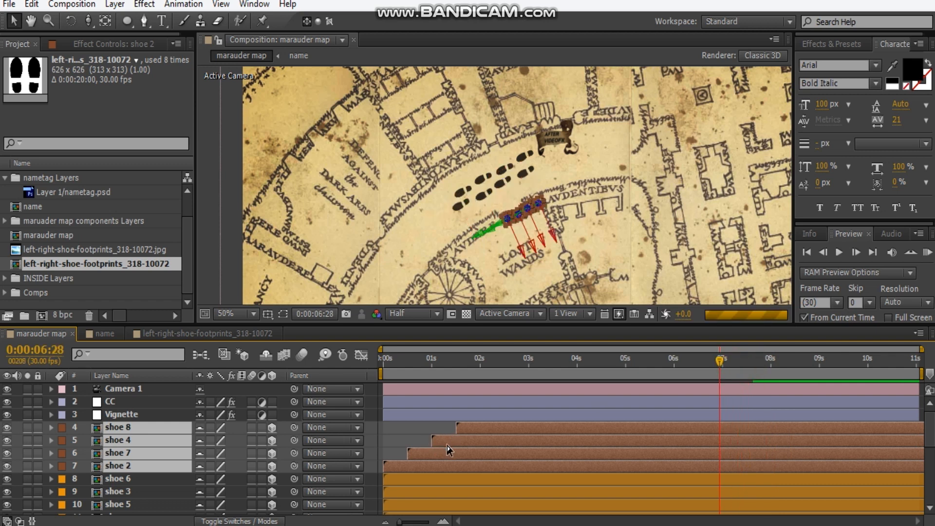
{"action": "left_click", "coordinate": [777, 360]}
{"action": "left_click_drag", "start_coordinate": [697, 441], "coordinate": [883, 440]}
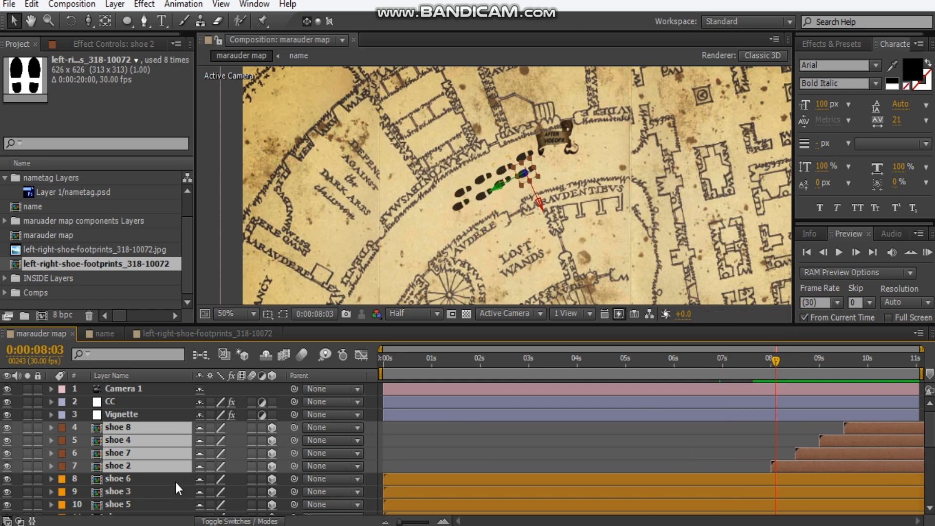
Run the Sequencer.jsx script on the orange layers from shoe up to shoe 6 with a 15-frame offset.
{"action": "scroll", "coordinate": [175, 481], "scroll_direction": "down", "scroll_amount": 3}
{"action": "left_click", "coordinate": [126, 439]}
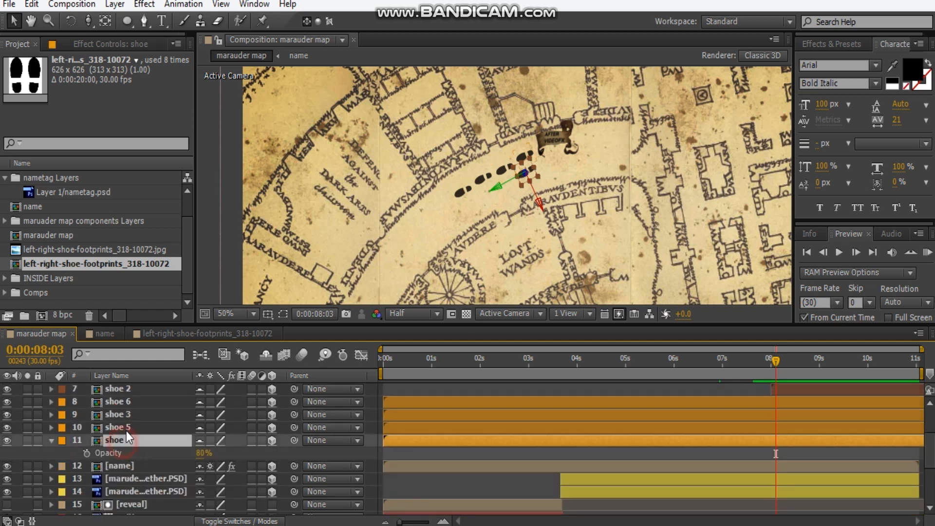
{"action": "left_click", "coordinate": [157, 400], "text": "shift"}
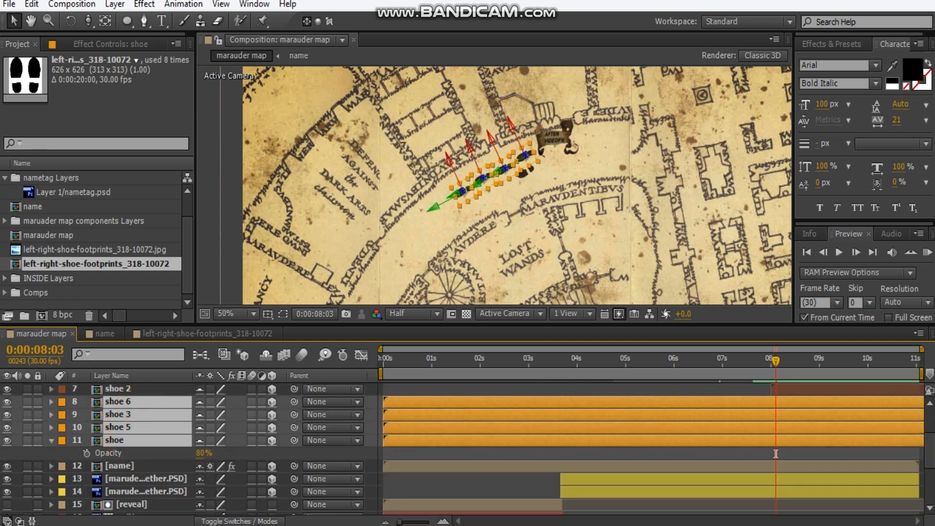
{"action": "left_click", "coordinate": [9, 4]}
{"action": "mouse_move", "coordinate": [34, 398]}
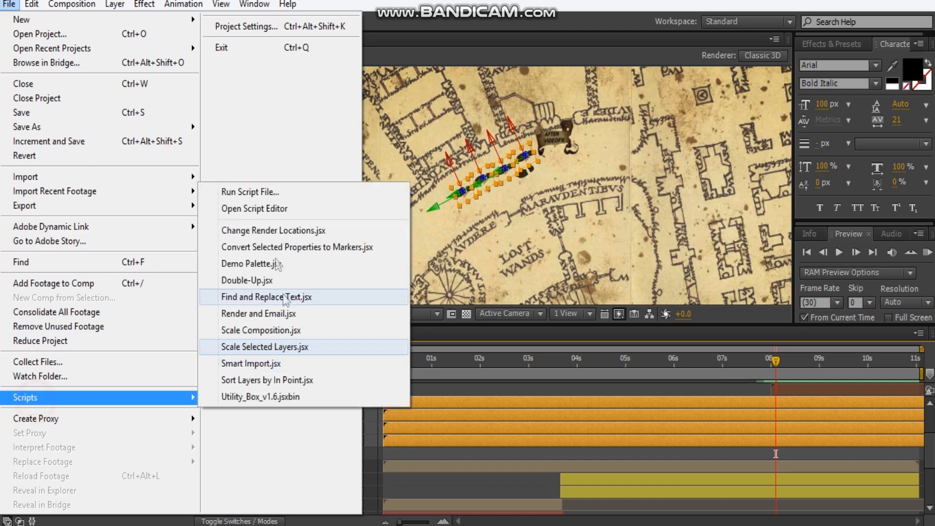
{"action": "left_click", "coordinate": [271, 192]}
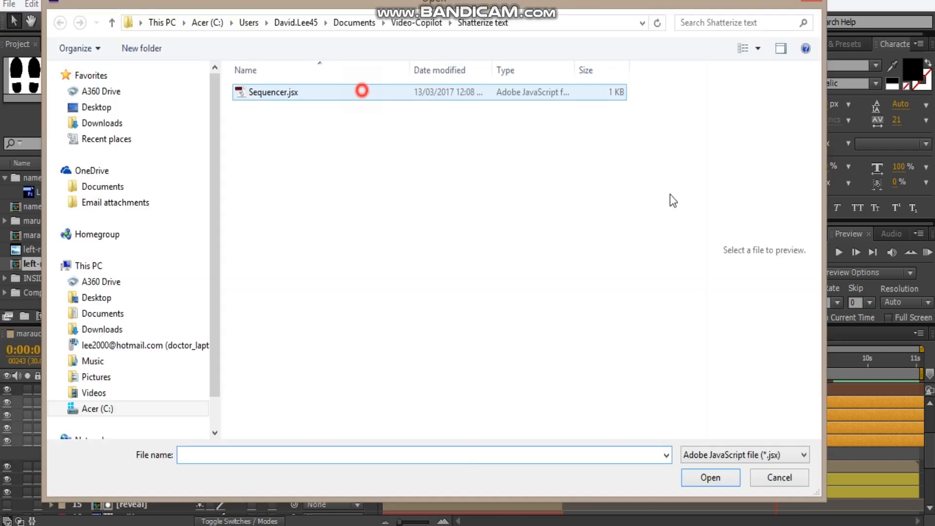
{"action": "double_click", "coordinate": [362, 91]}
{"action": "type", "text": "15"}
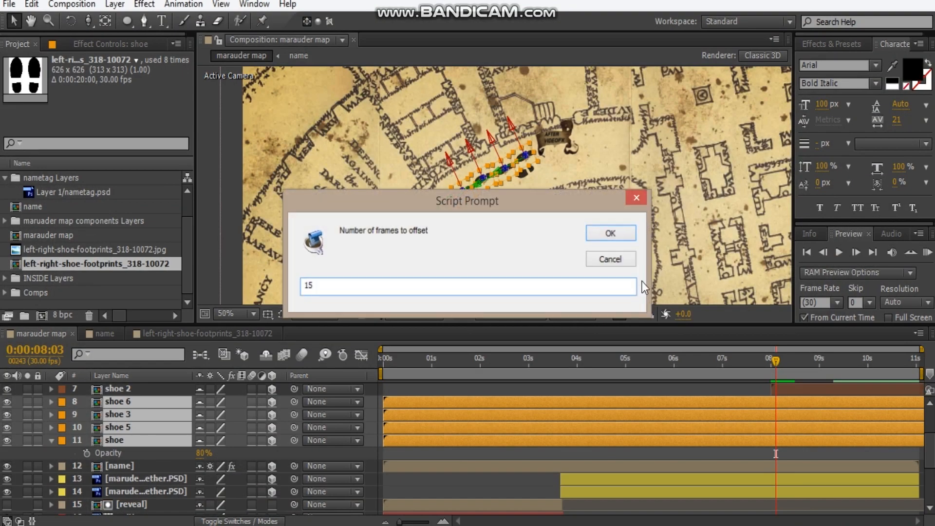
{"action": "key", "text": "Return"}
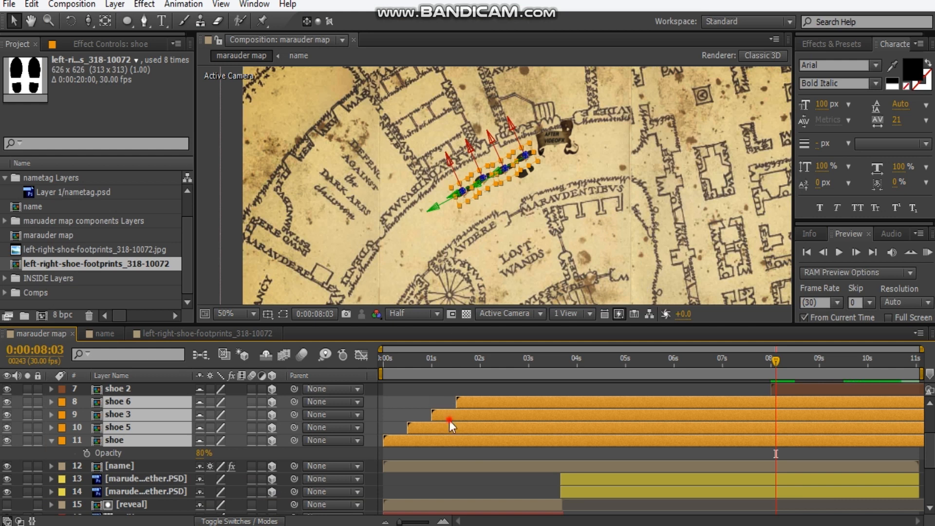
Shift the four staggered orange shoe layers so that shoe starts slightly before shoe 2, then deselect them.
{"action": "left_click_drag", "start_coordinate": [452, 426], "coordinate": [829, 420]}
{"action": "left_click", "coordinate": [538, 189]}
{"action": "scroll", "coordinate": [539, 189], "scroll_direction": "up", "scroll_amount": 2}
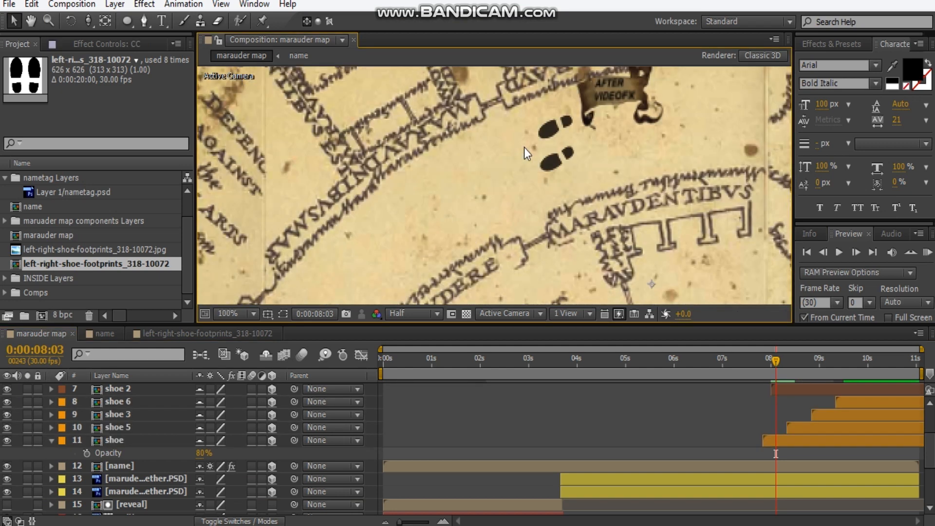
Add an 80% Opacity keyframe to all eight shoe layers at 0:00:08:03.
{"action": "left_click", "coordinate": [52, 441]}
{"action": "left_click", "coordinate": [145, 438]}
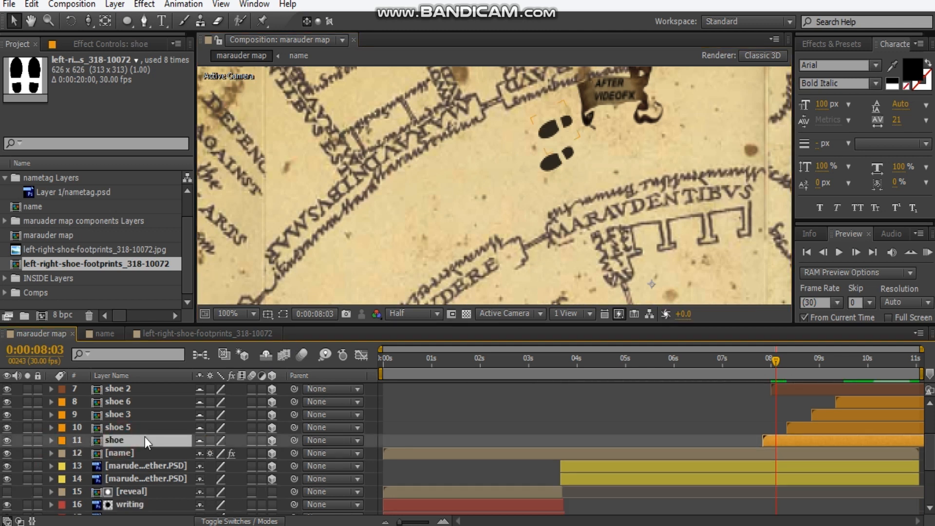
{"action": "scroll", "coordinate": [145, 437], "scroll_direction": "up", "scroll_amount": 2}
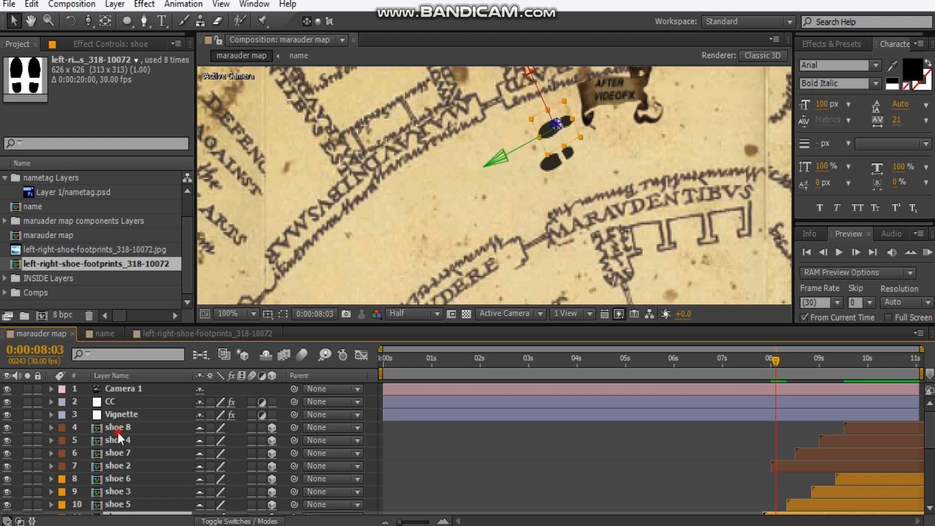
{"action": "left_click", "coordinate": [117, 430], "text": "shift"}
{"action": "key", "text": "t"}
{"action": "scroll", "coordinate": [195, 432], "scroll_direction": "down", "scroll_amount": 2}
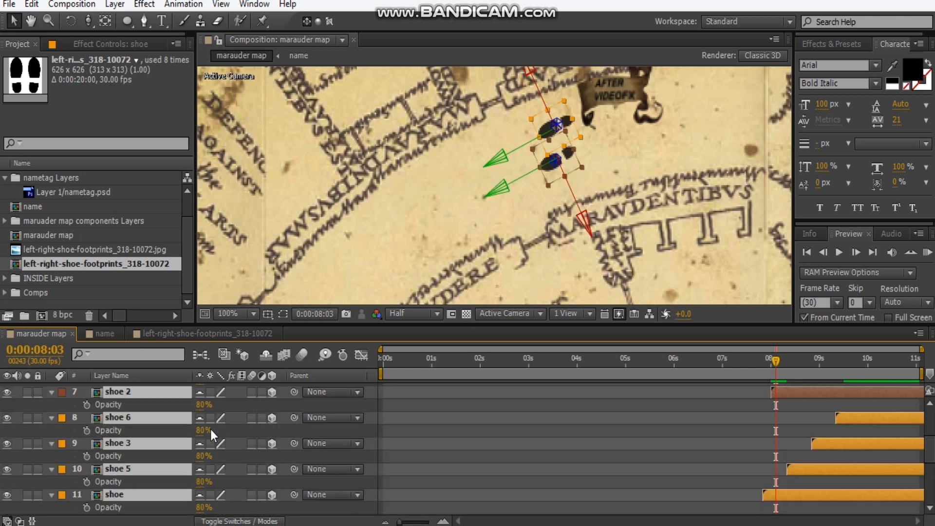
{"action": "left_click", "coordinate": [87, 405]}
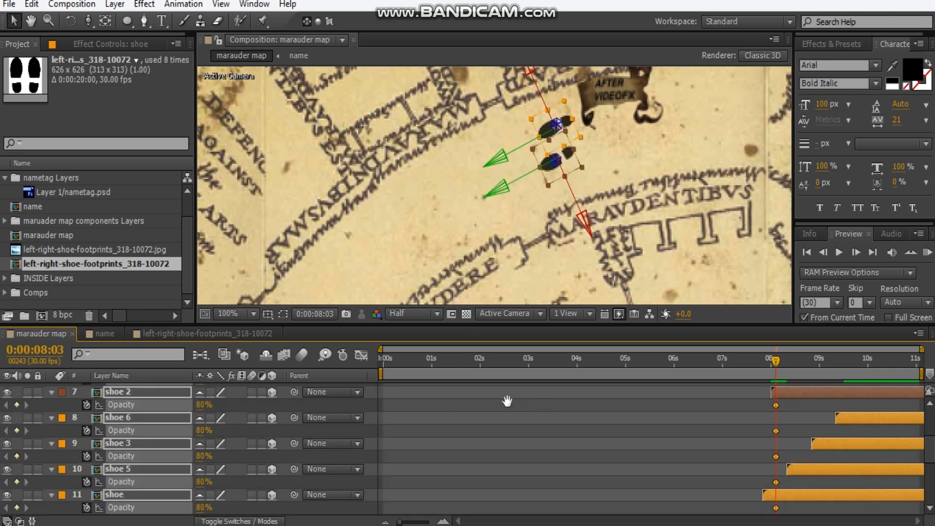
Set the Opacity of all shoe layers to 0% at 0:00:09:01 and deselect them.
{"action": "scroll", "coordinate": [522, 407], "scroll_direction": "down", "scroll_amount": 1}
{"action": "scroll", "coordinate": [458, 360], "scroll_direction": "down", "scroll_amount": 1}
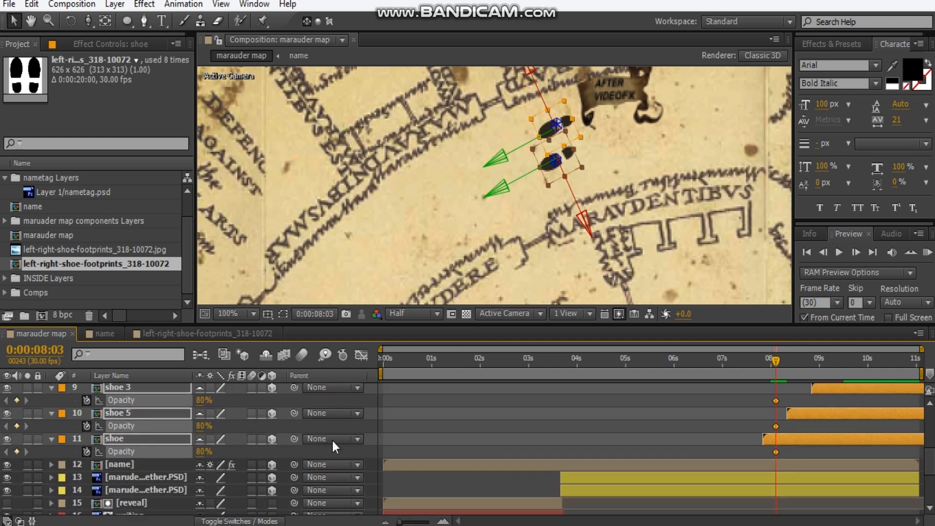
{"action": "left_click_drag", "start_coordinate": [776, 360], "coordinate": [821, 361]}
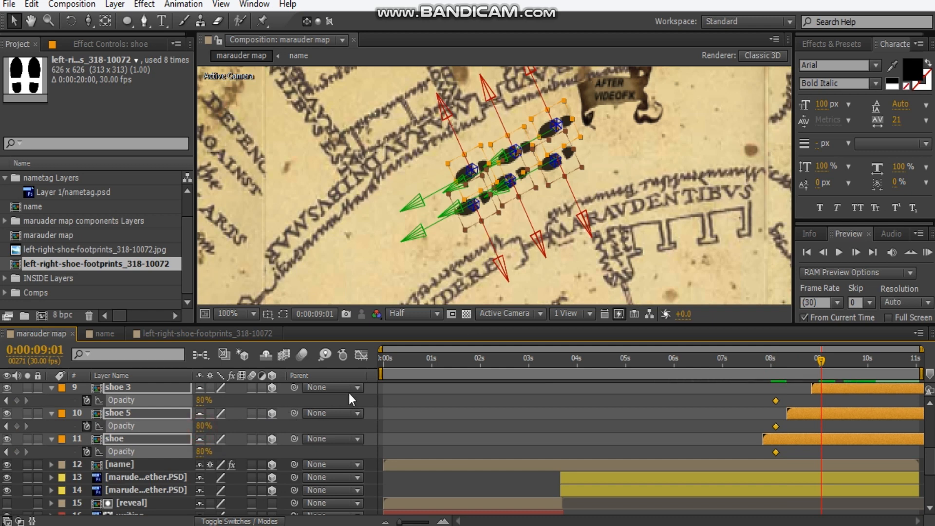
{"action": "left_click", "coordinate": [203, 426]}
{"action": "type", "text": "0"}
{"action": "key", "text": "Return"}
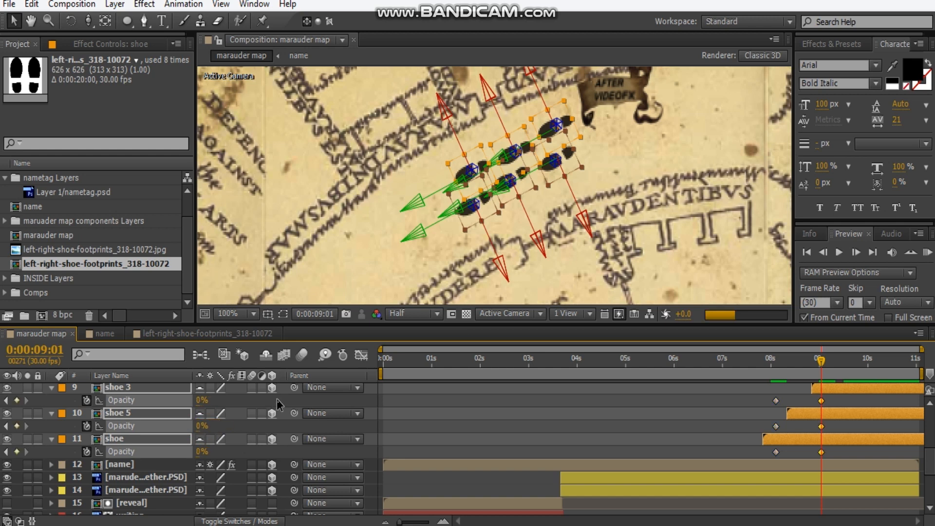
{"action": "left_click", "coordinate": [661, 387]}
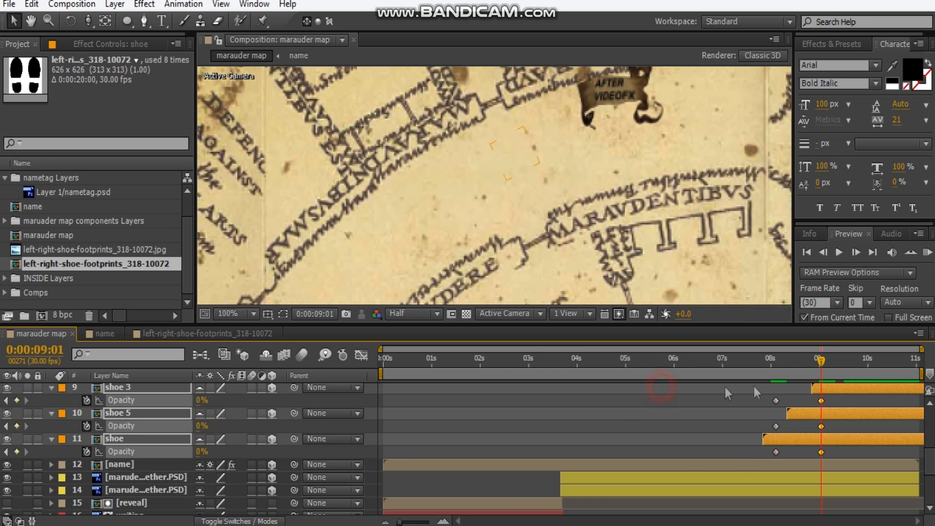
Stagger the Opacity keyframes of shoe 5, shoe 3 and shoe 6 so each fade begins around its layer's start.
{"action": "left_click", "coordinate": [777, 427]}
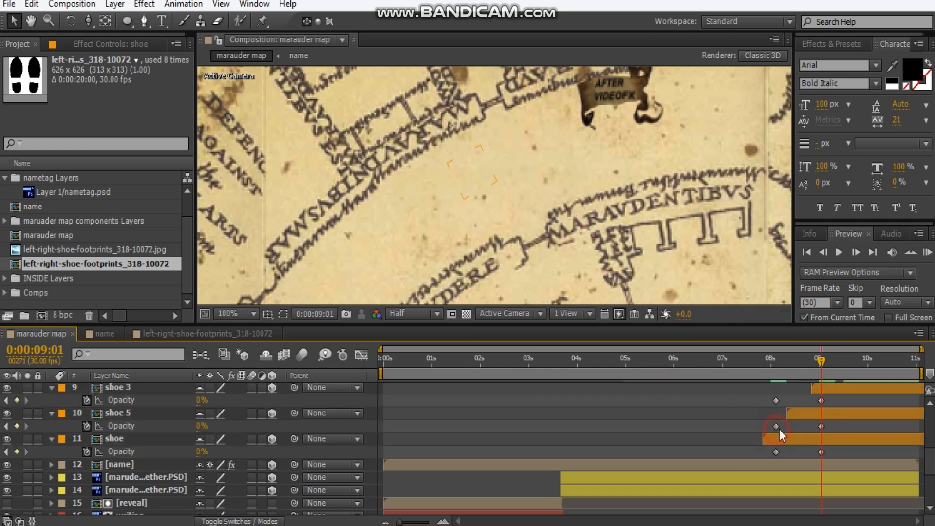
{"action": "left_click_drag", "start_coordinate": [780, 429], "coordinate": [789, 428]}
{"action": "left_click", "coordinate": [822, 426]}
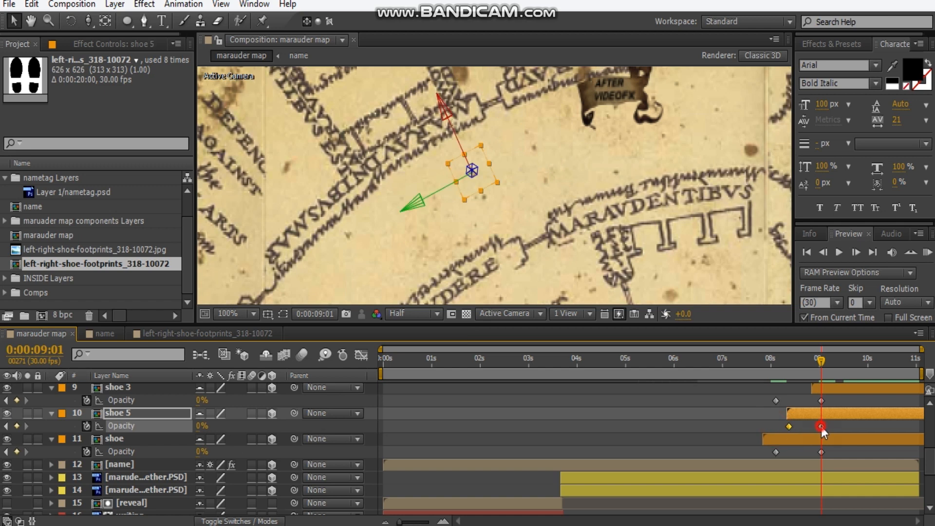
{"action": "scroll", "coordinate": [846, 411], "scroll_direction": "up", "scroll_amount": 3}
{"action": "left_click", "coordinate": [777, 444]}
{"action": "left_click_drag", "start_coordinate": [778, 444], "coordinate": [843, 418]}
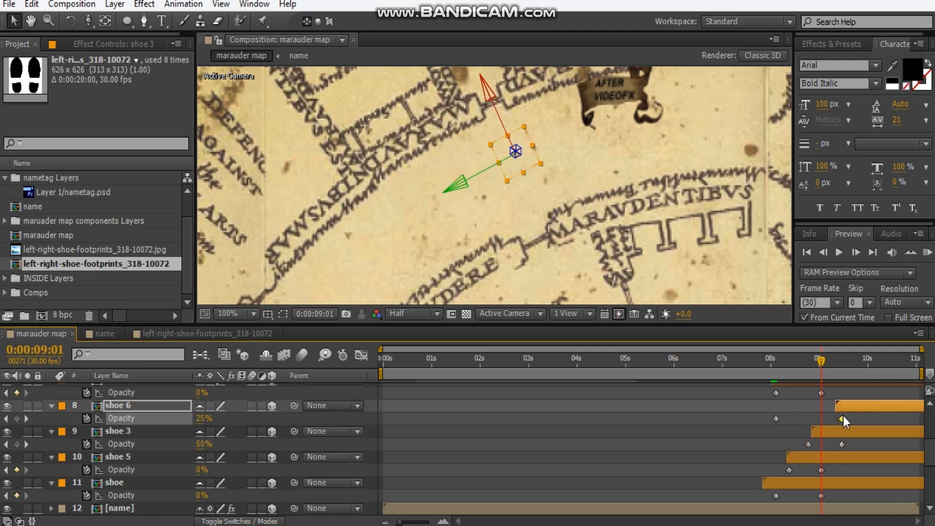
{"action": "left_click_drag", "start_coordinate": [780, 420], "coordinate": [817, 421]}
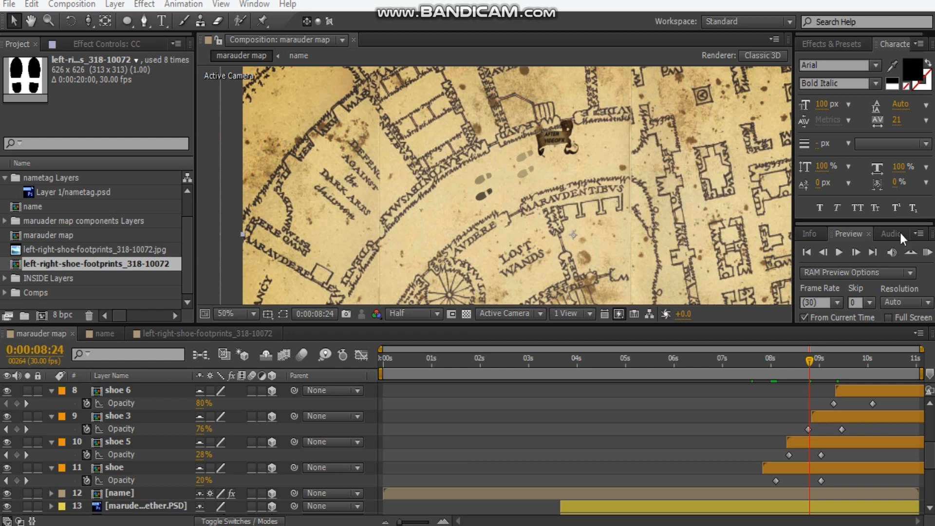
Collapse the Opacity properties of the shoe 8, shoe 4, shoe 7, shoe 2, shoe 6 and shoe 3 layers.
{"action": "left_click", "coordinate": [140, 441]}
{"action": "scroll", "coordinate": [139, 441], "scroll_direction": "up", "scroll_amount": 5}
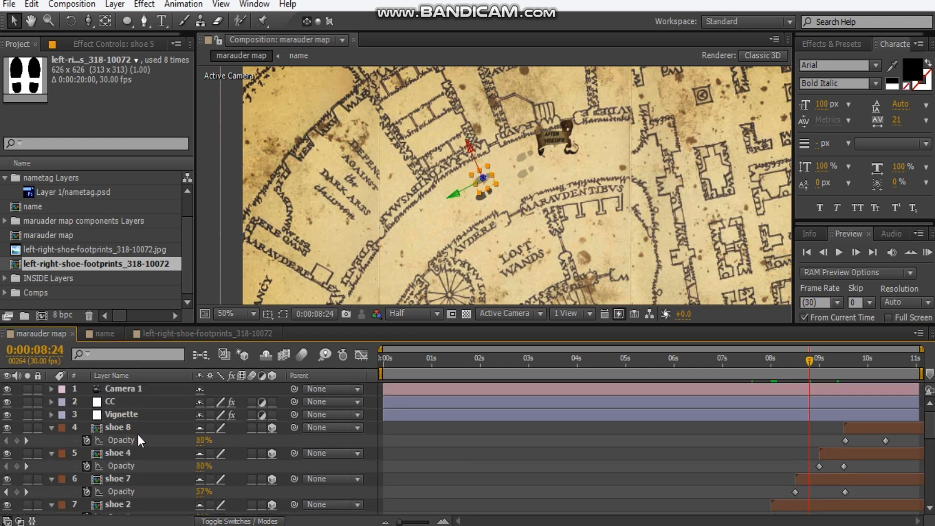
{"action": "left_click", "coordinate": [51, 428]}
{"action": "left_click", "coordinate": [51, 441]}
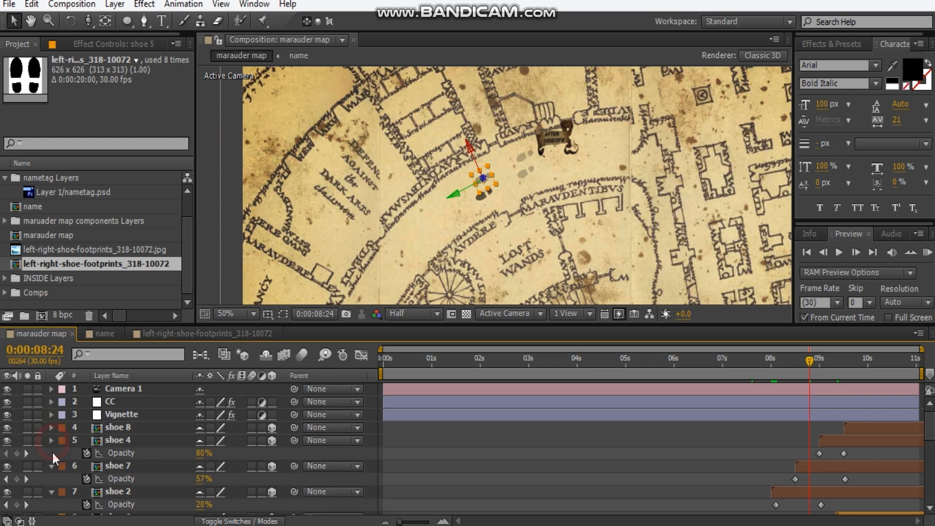
{"action": "left_click", "coordinate": [51, 456]}
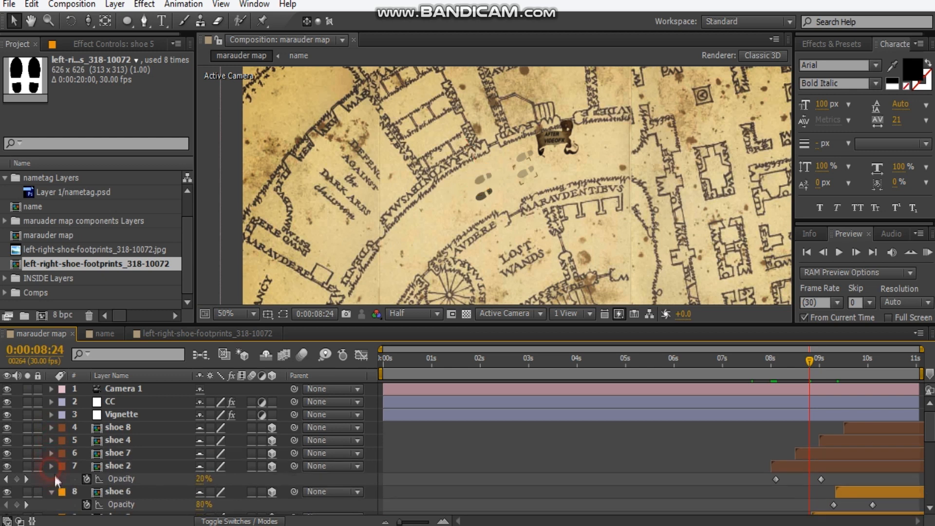
{"action": "left_click", "coordinate": [52, 468]}
{"action": "left_click", "coordinate": [52, 482]}
{"action": "left_click", "coordinate": [52, 492]}
{"action": "scroll", "coordinate": [63, 488], "scroll_direction": "down", "scroll_amount": 3}
Animate the name layer's Position from just before 0:00:08:00 to 0:00:08:24, moving the nametag down along the footprint path.
{"action": "left_click", "coordinate": [127, 480]}
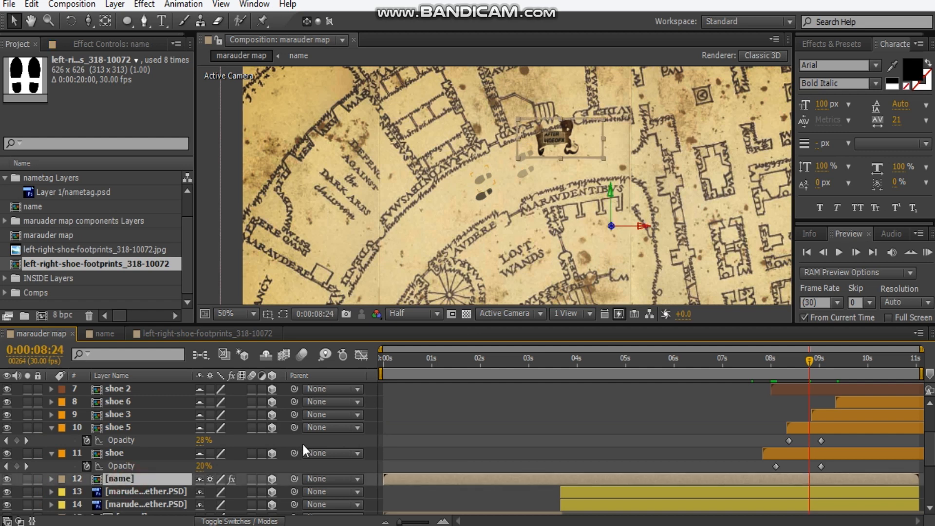
{"action": "key", "text": "p"}
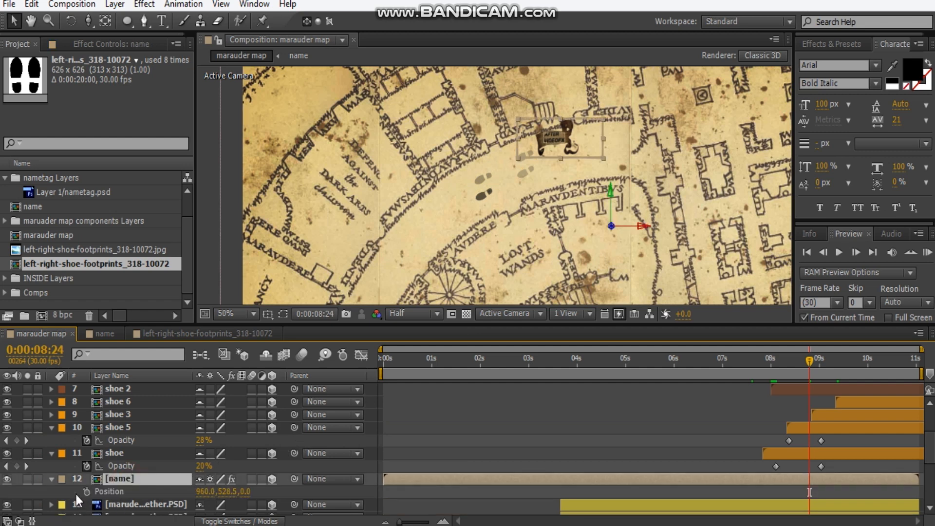
{"action": "left_click", "coordinate": [87, 492]}
{"action": "left_click", "coordinate": [811, 492]}
{"action": "left_click_drag", "start_coordinate": [776, 494], "coordinate": [765, 493]}
{"action": "left_click_drag", "start_coordinate": [568, 144], "coordinate": [496, 176]}
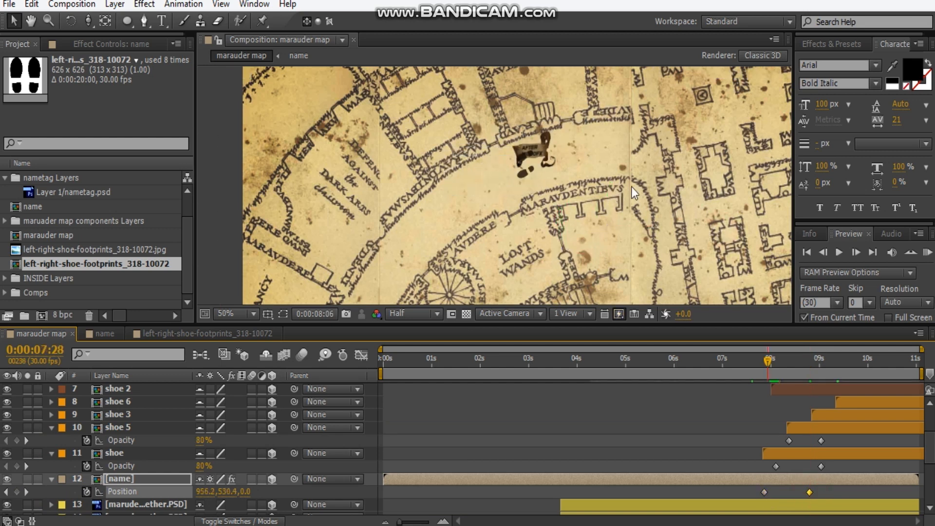
Return the current time to 0:00:00:00 with the whole composition in view.
{"action": "key", "text": "space"}
{"action": "scroll", "coordinate": [632, 186], "scroll_direction": "down", "scroll_amount": 2}
{"action": "left_click_drag", "start_coordinate": [629, 182], "coordinate": [595, 166]}
{"action": "left_click_drag", "start_coordinate": [743, 365], "coordinate": [359, 367]}
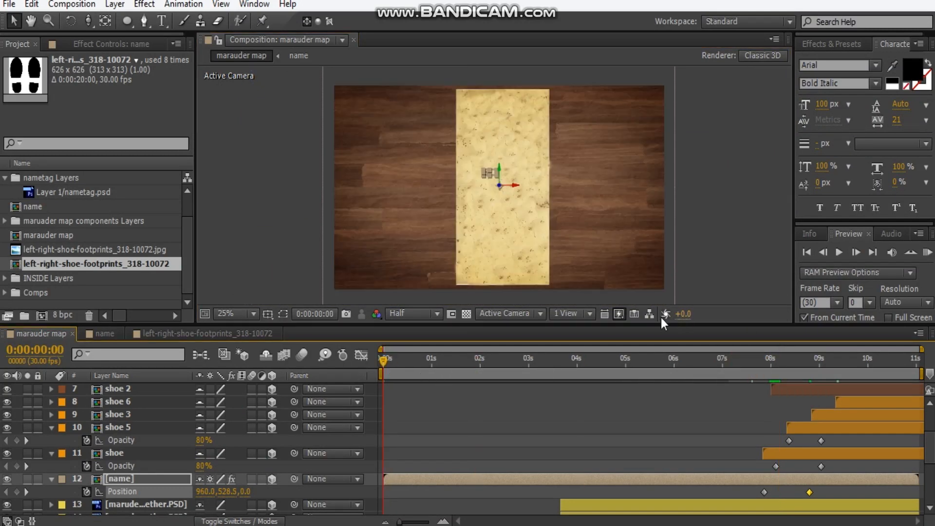
Collapse the shoe 5, shoe and name layers' properties and hide the shy shoe layers from the timeline.
{"action": "left_click", "coordinate": [52, 429]}
{"action": "left_click", "coordinate": [52, 440]}
{"action": "left_click", "coordinate": [51, 456]}
{"action": "scroll", "coordinate": [136, 471], "scroll_direction": "up", "scroll_amount": 2}
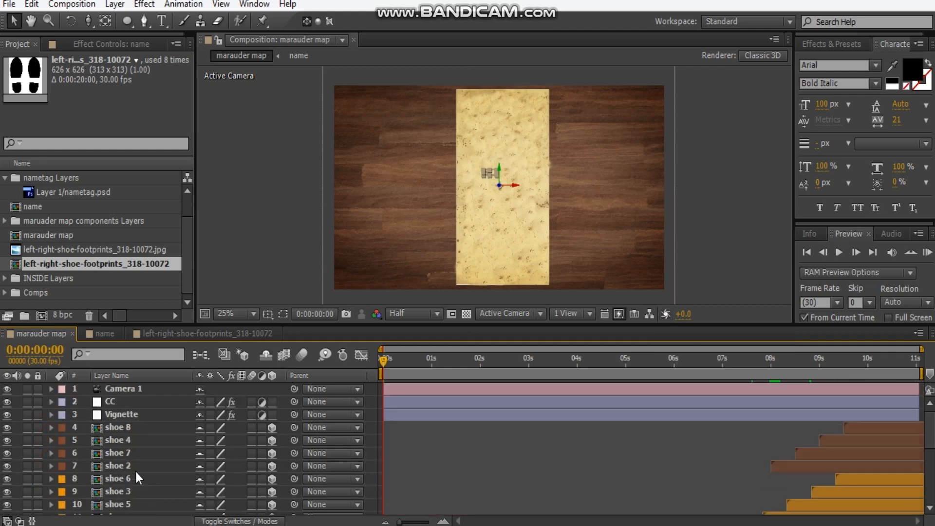
{"action": "left_click", "coordinate": [266, 355]}
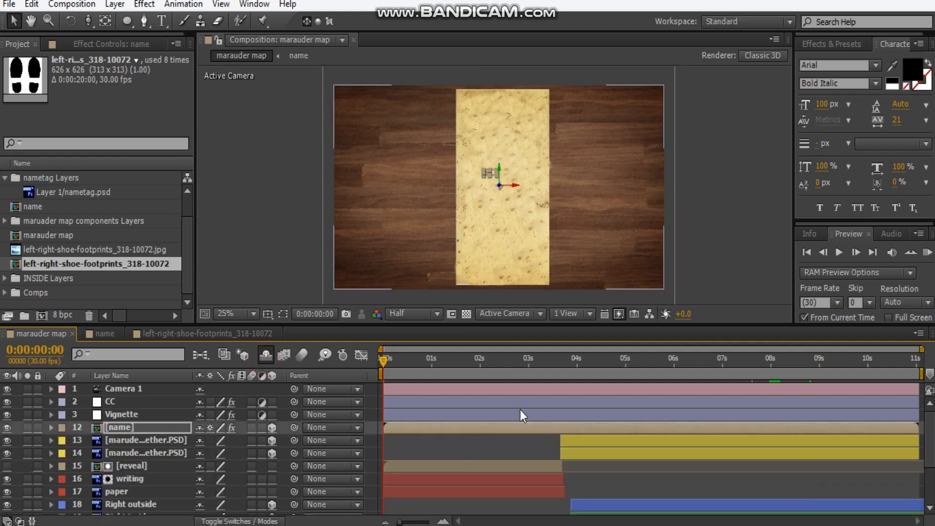